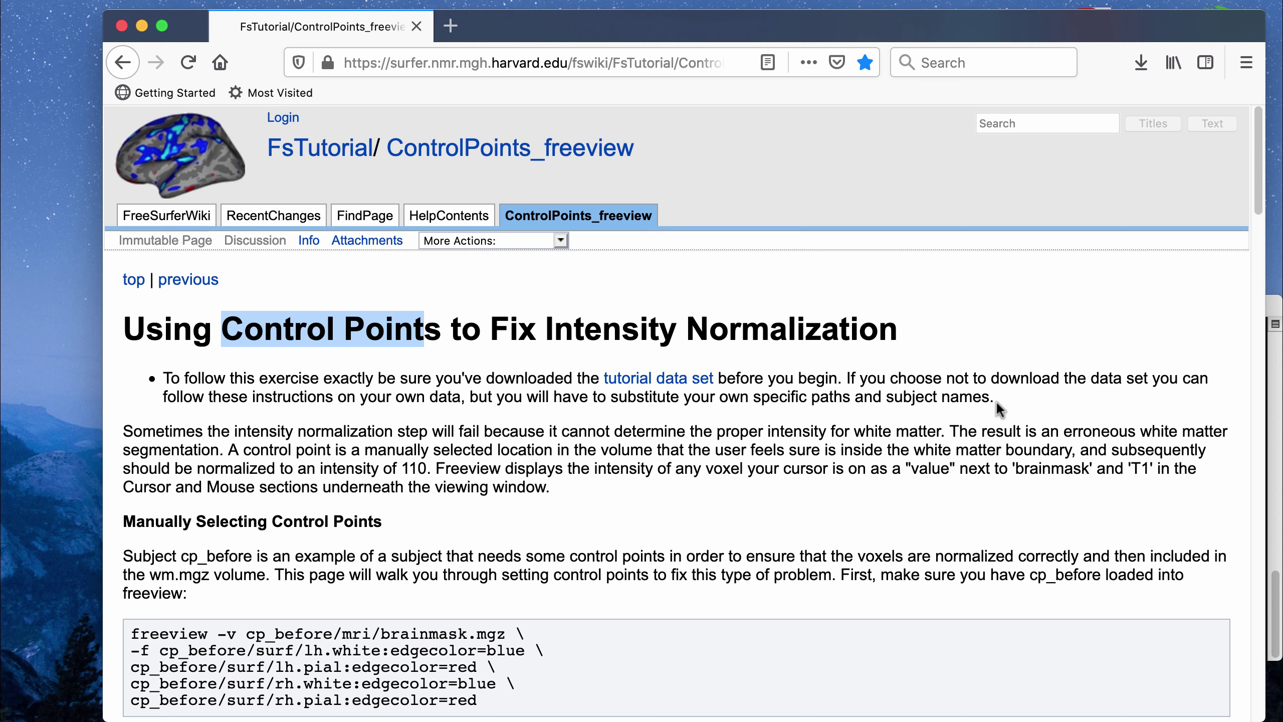
Step: Scroll the ControlPoints tutorial to the coronal slice 148 excluded white matter example
click(257, 334)
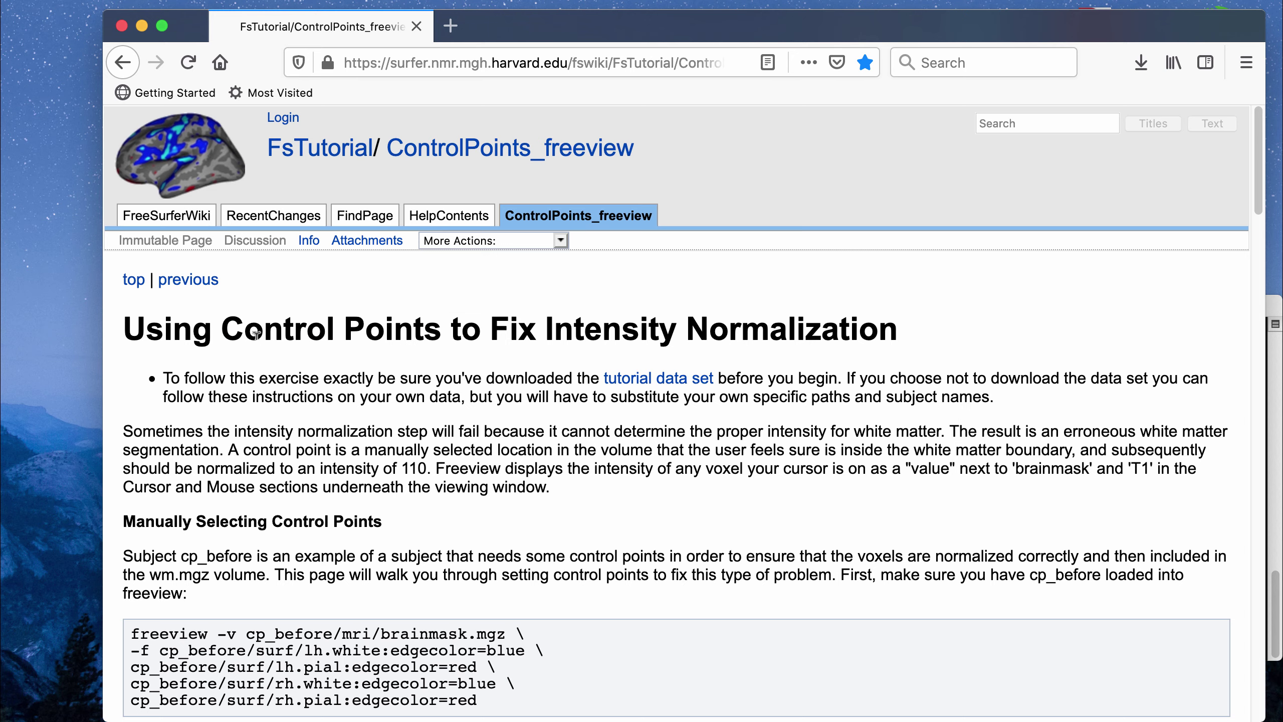
drag(222, 326, 511, 326)
click(512, 325)
scroll(962, 518, down, 15)
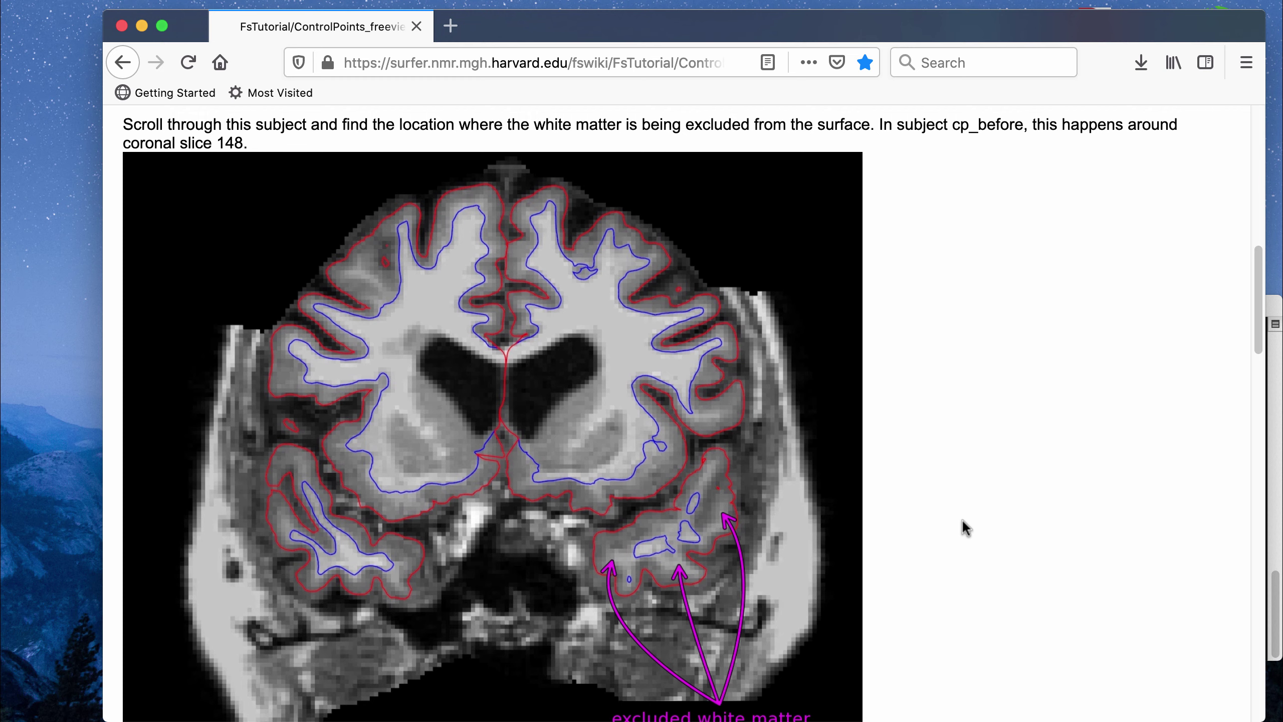
scroll(962, 519, down, 2)
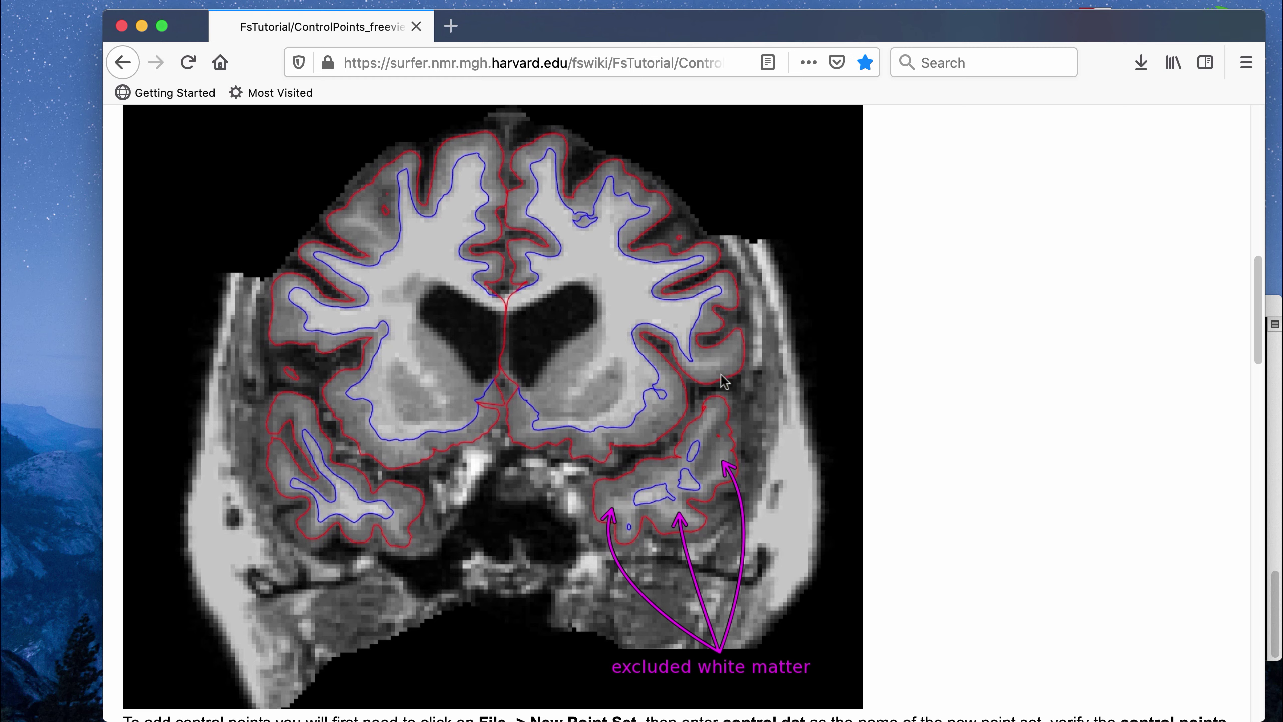
scroll(1017, 372, up, 5)
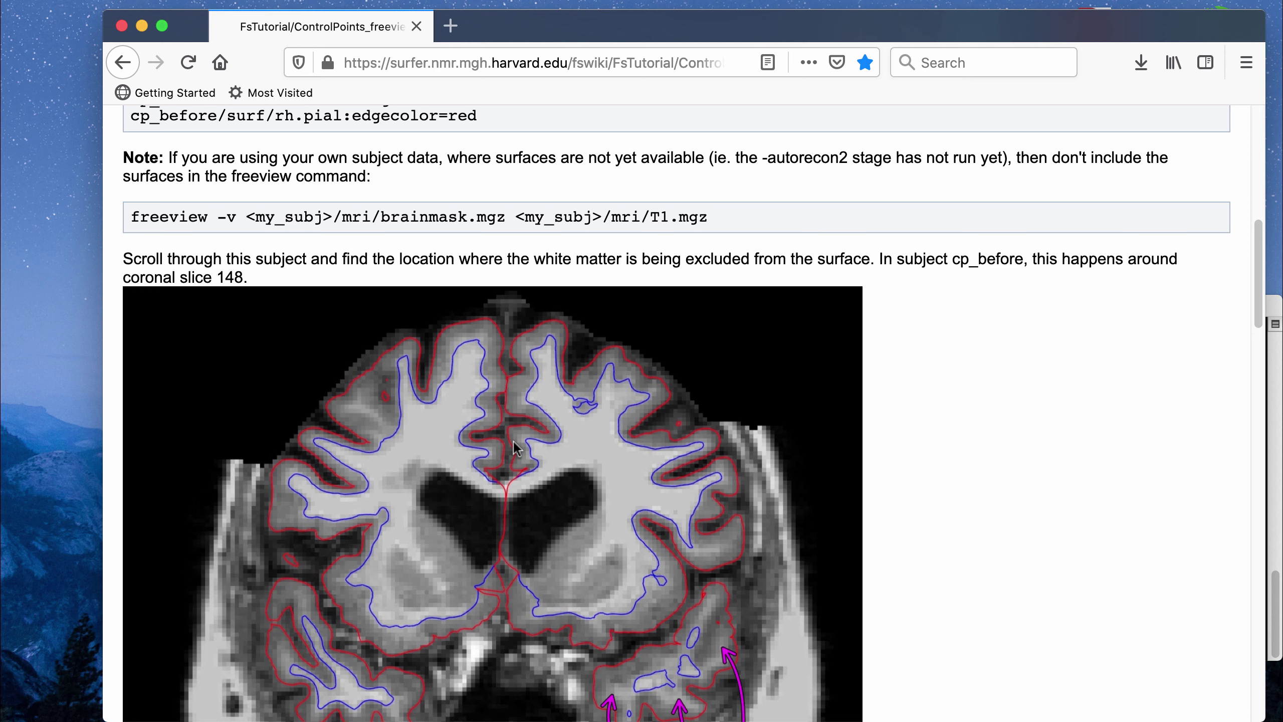
Step: Jump to the tutorial's top and scroll through its control-point and saving instructions
scroll(516, 447, down, 3)
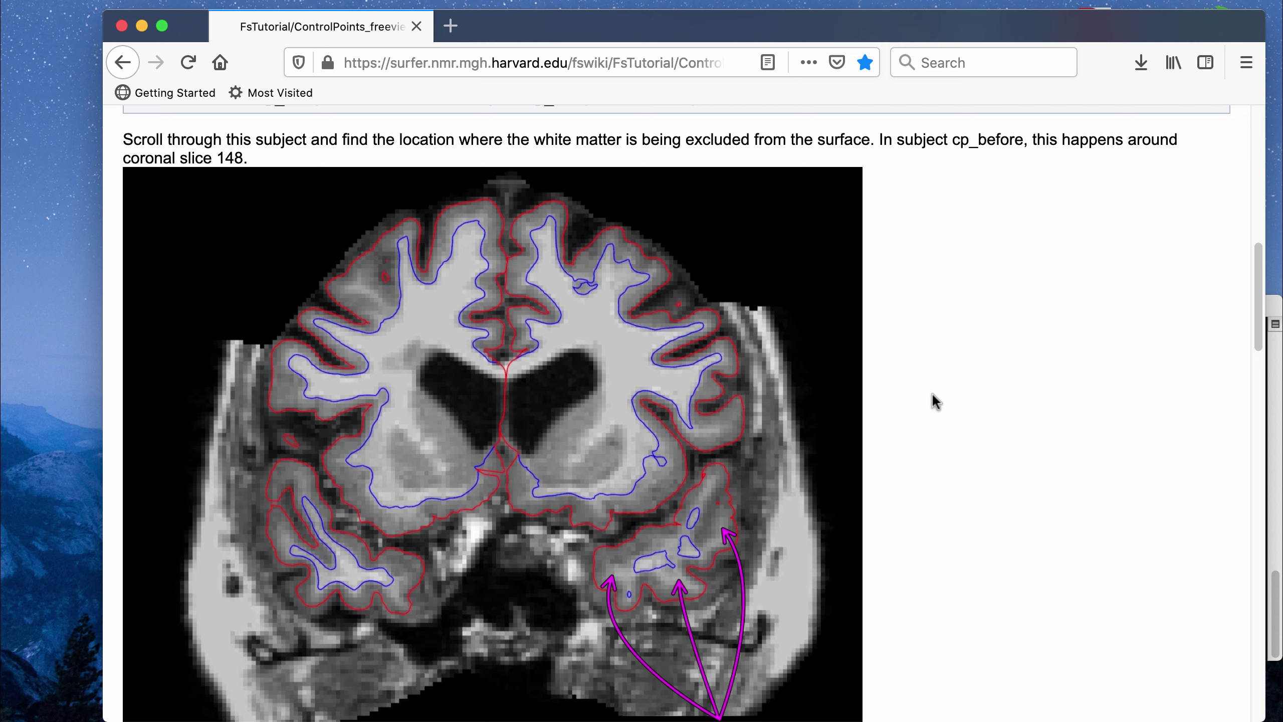
key(Home)
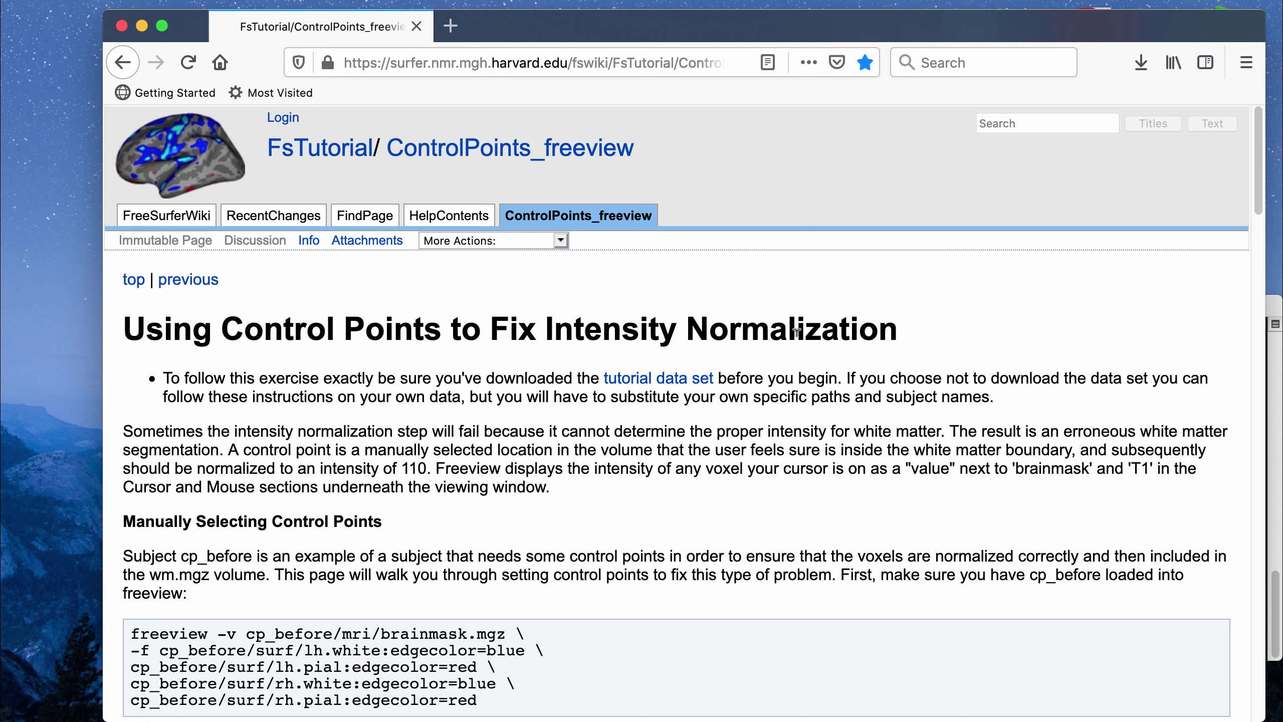
scroll(902, 508, down, 15)
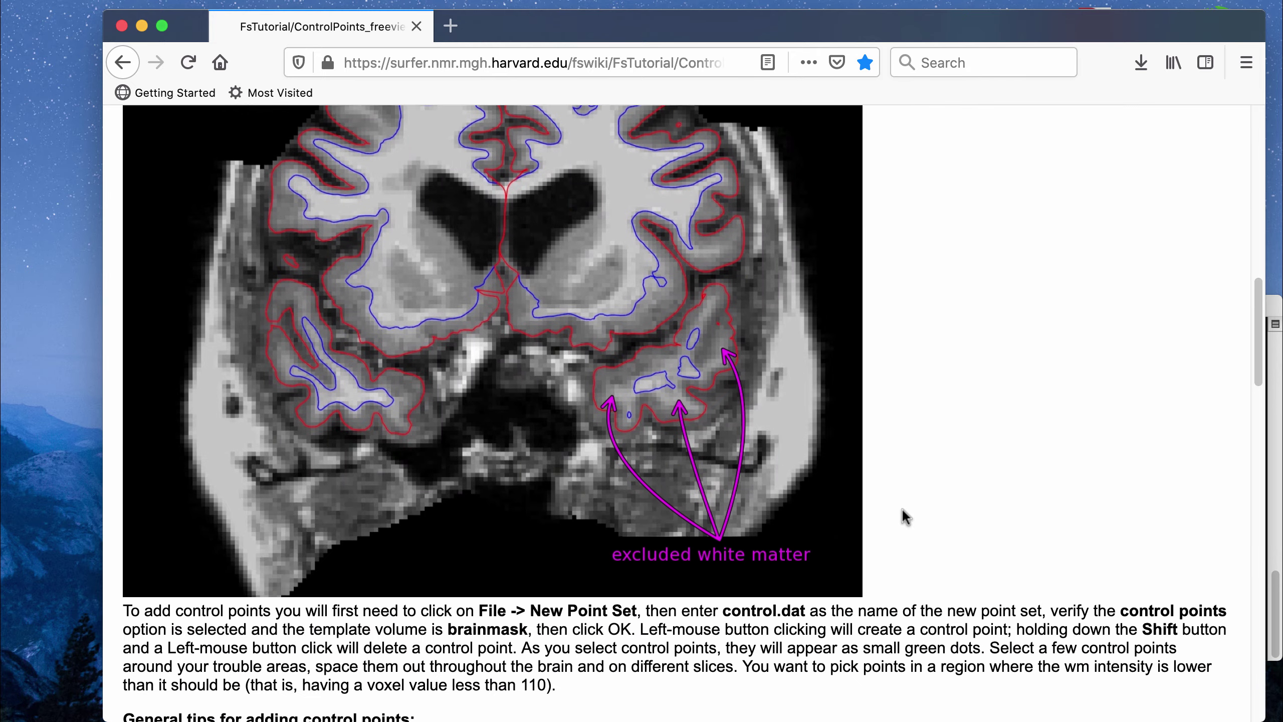
scroll(902, 508, up, 5)
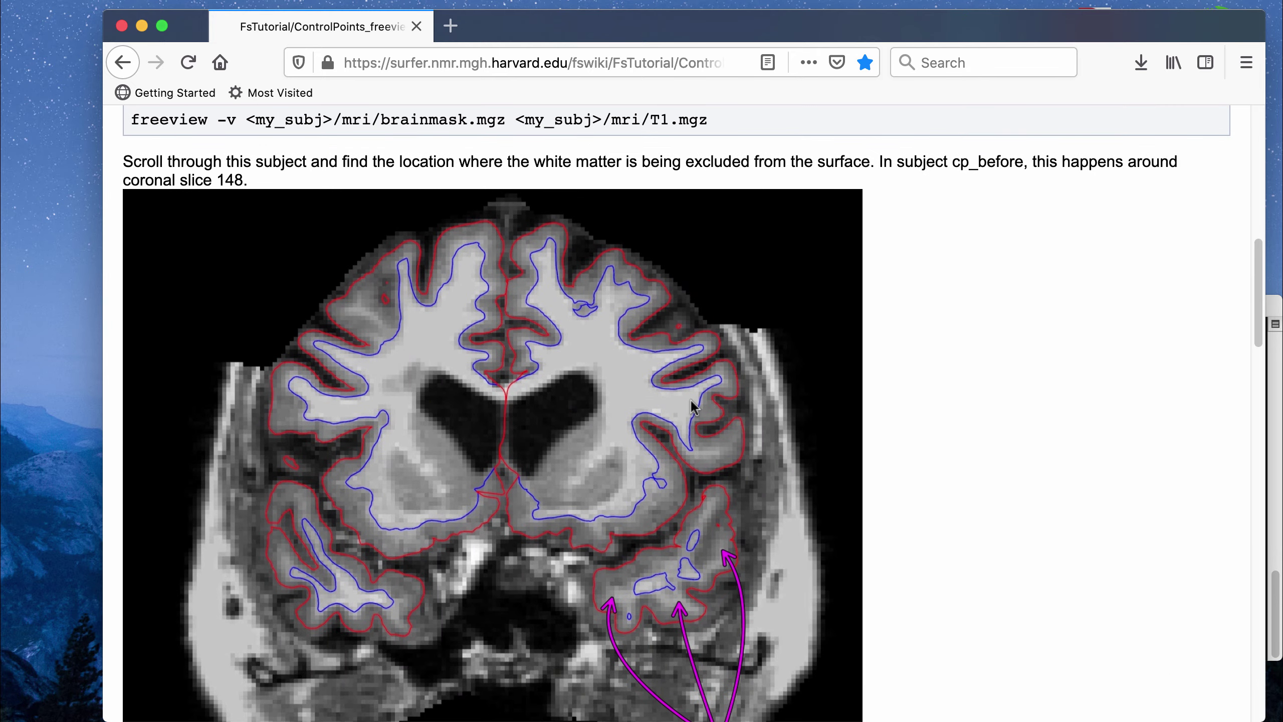
scroll(932, 508, down, 20)
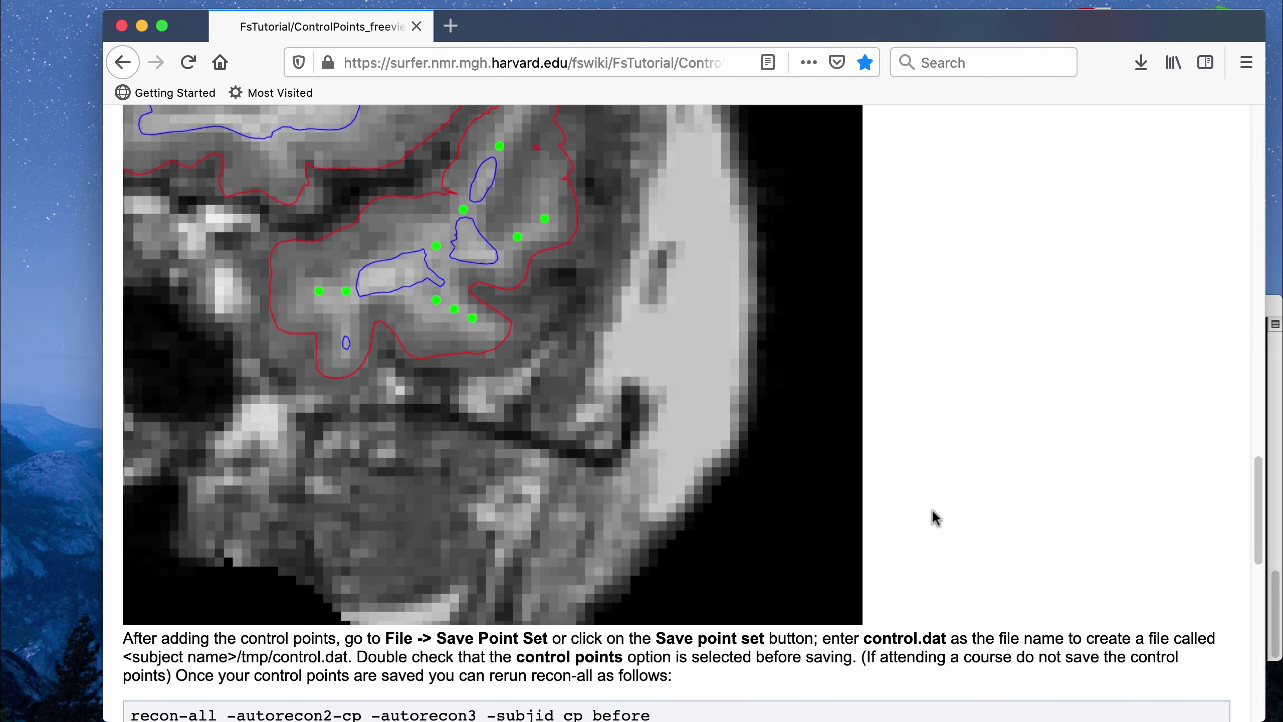
scroll(932, 508, down, 15)
scroll(932, 508, up, 15)
scroll(932, 508, up, 20)
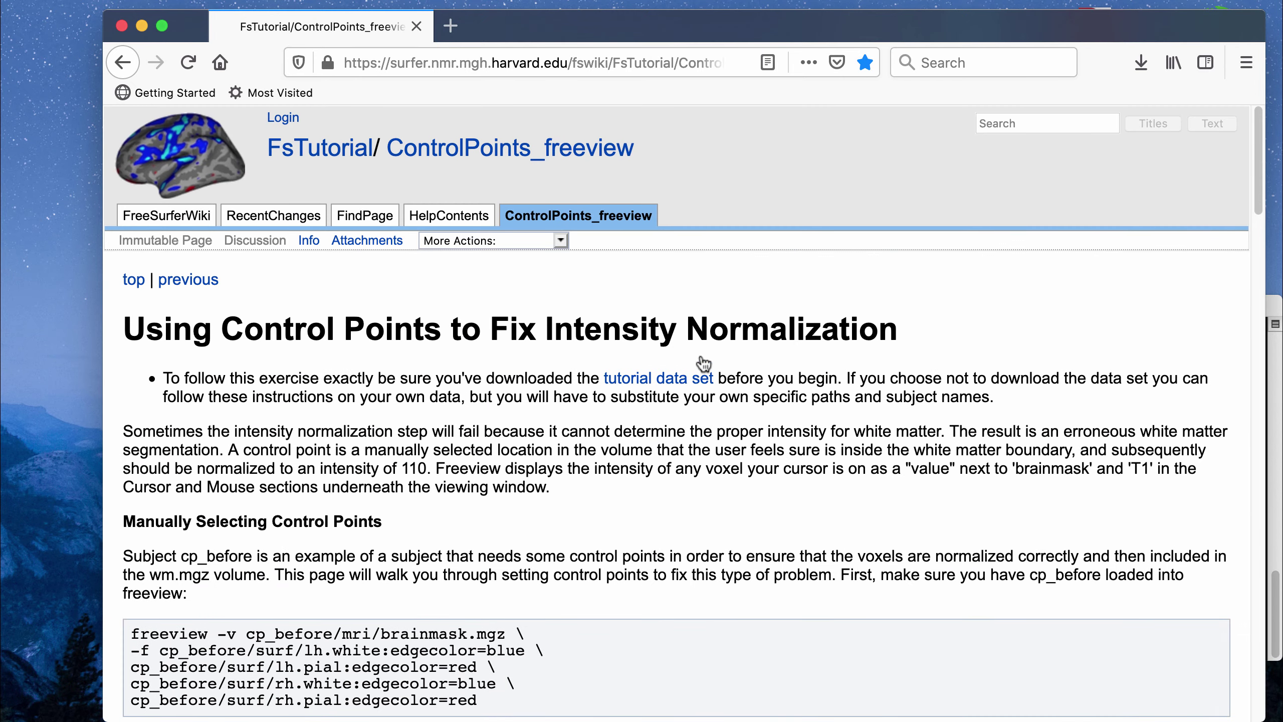
scroll(860, 418, down, 20)
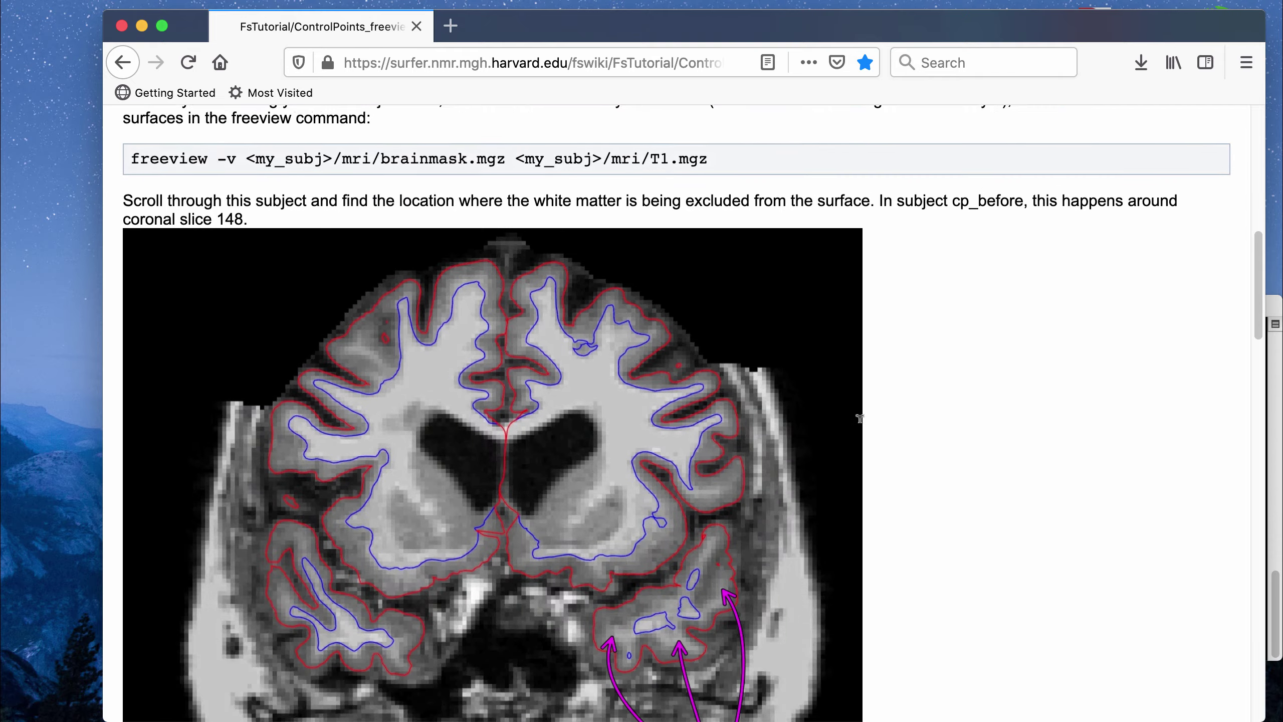
scroll(860, 419, down, 10)
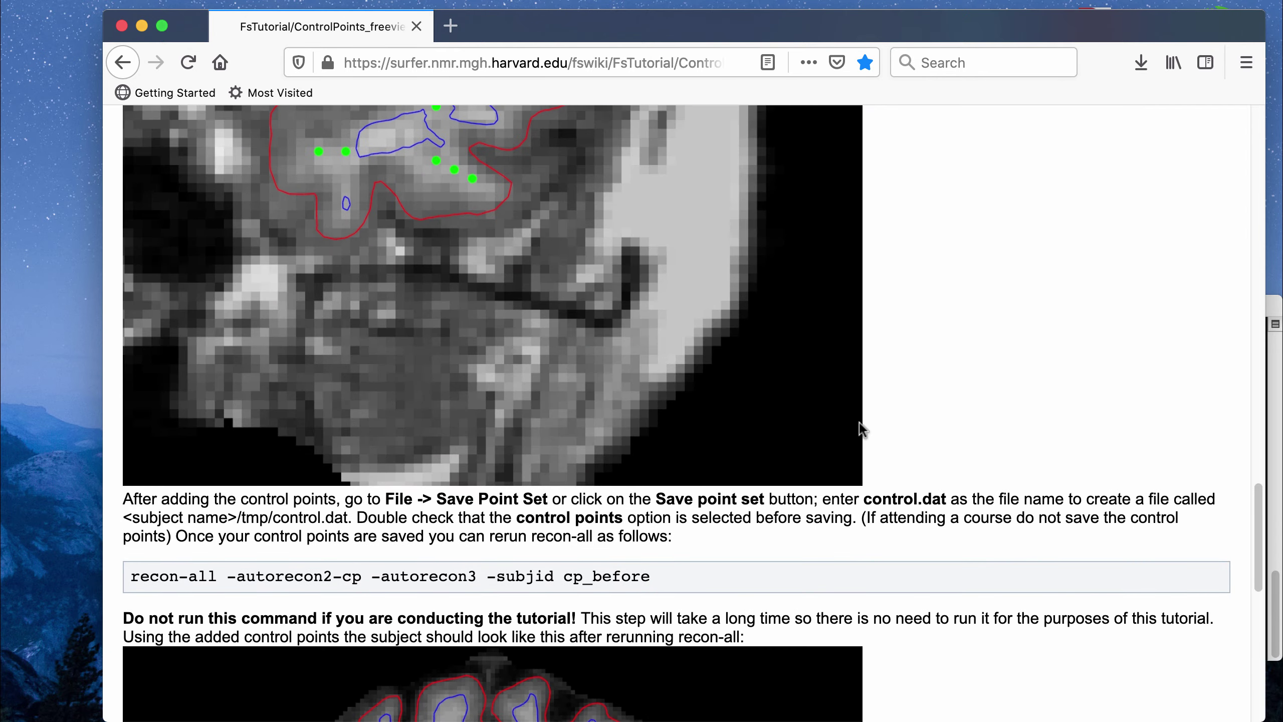
scroll(1056, 508, up, 20)
Step: Open the subjects folder and compare sub-1715 with sub-1715_pialfinal_cpfinal
click(1074, 713)
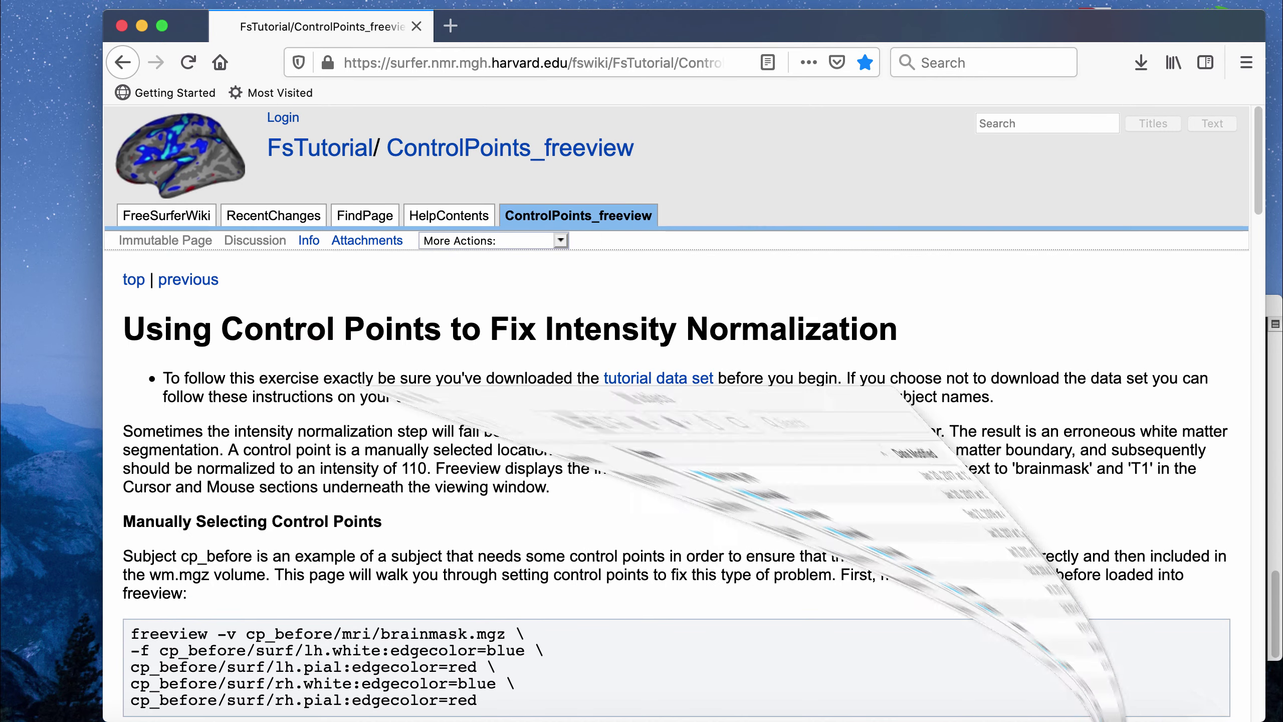
scroll(394, 417, up, 5)
scroll(393, 421, down, 5)
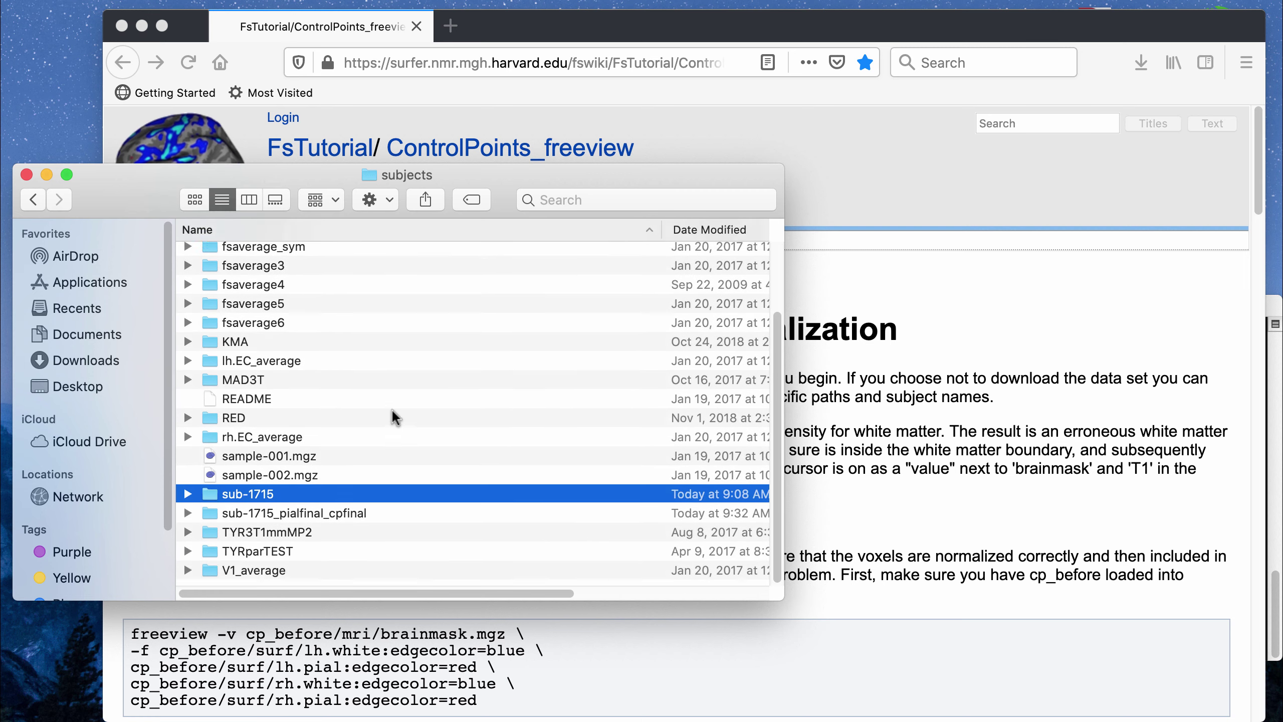
click(353, 519)
click(341, 505)
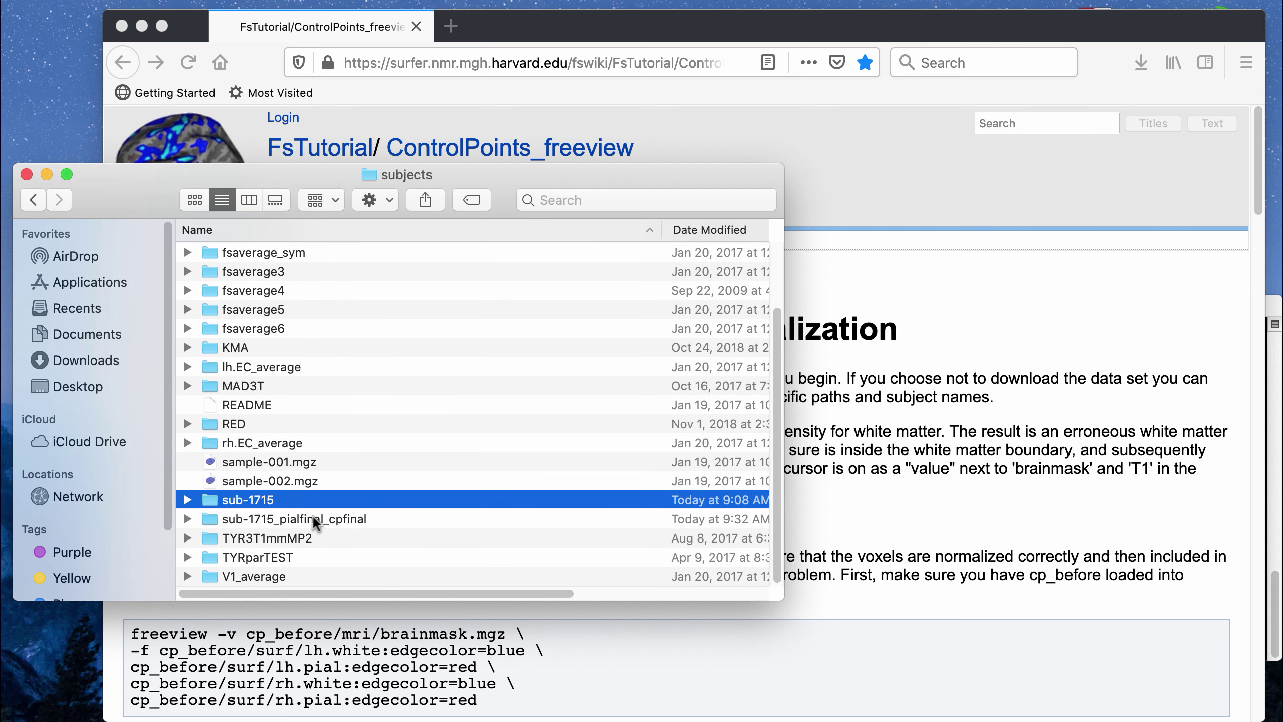
click(278, 519)
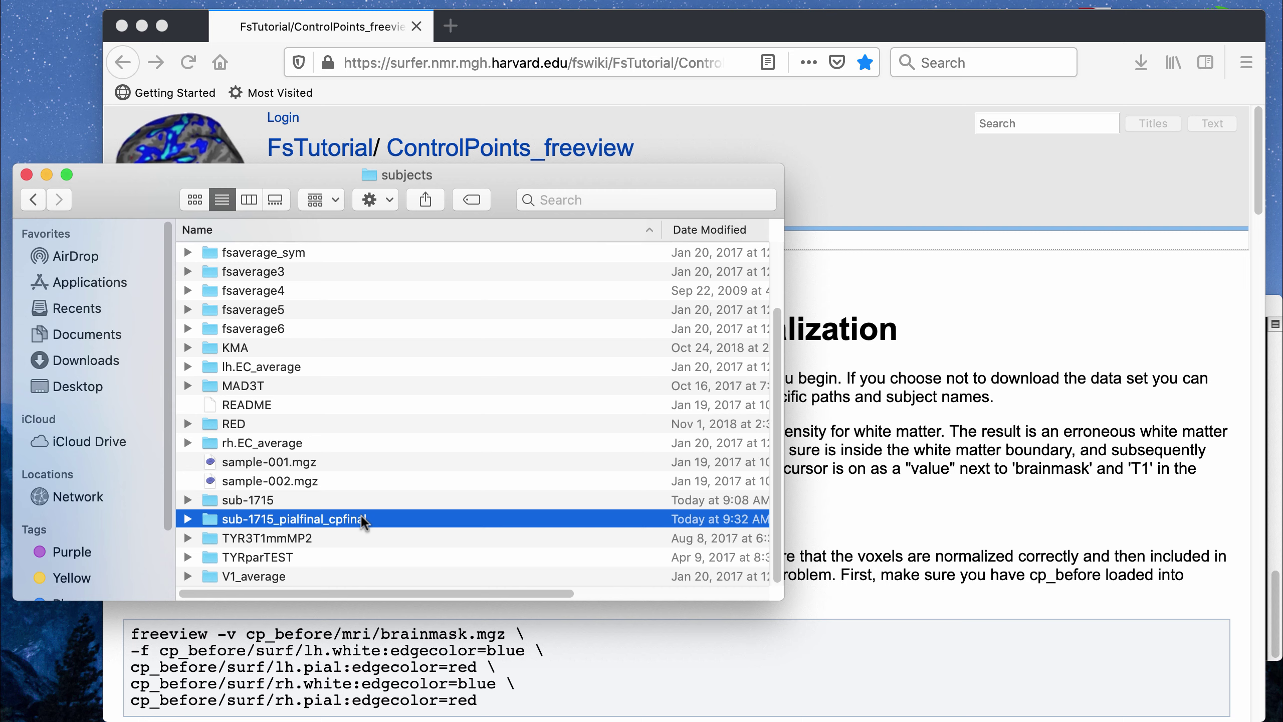
click(250, 497)
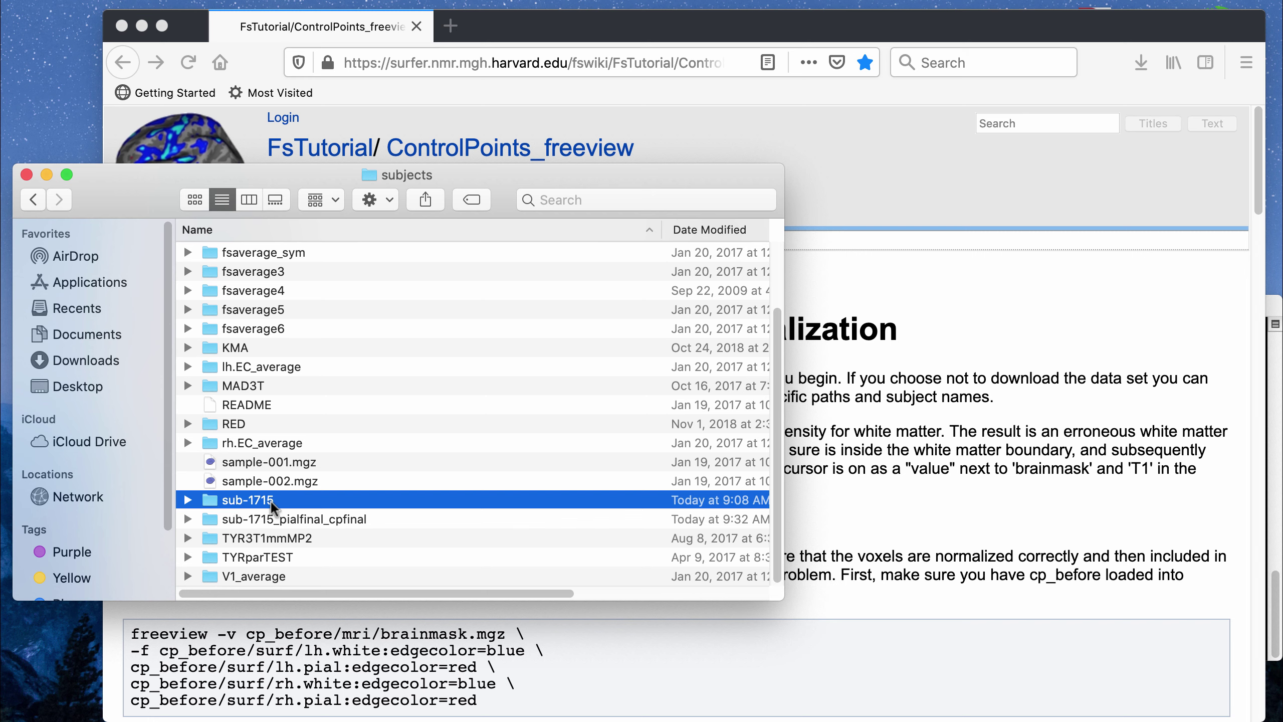
click(359, 520)
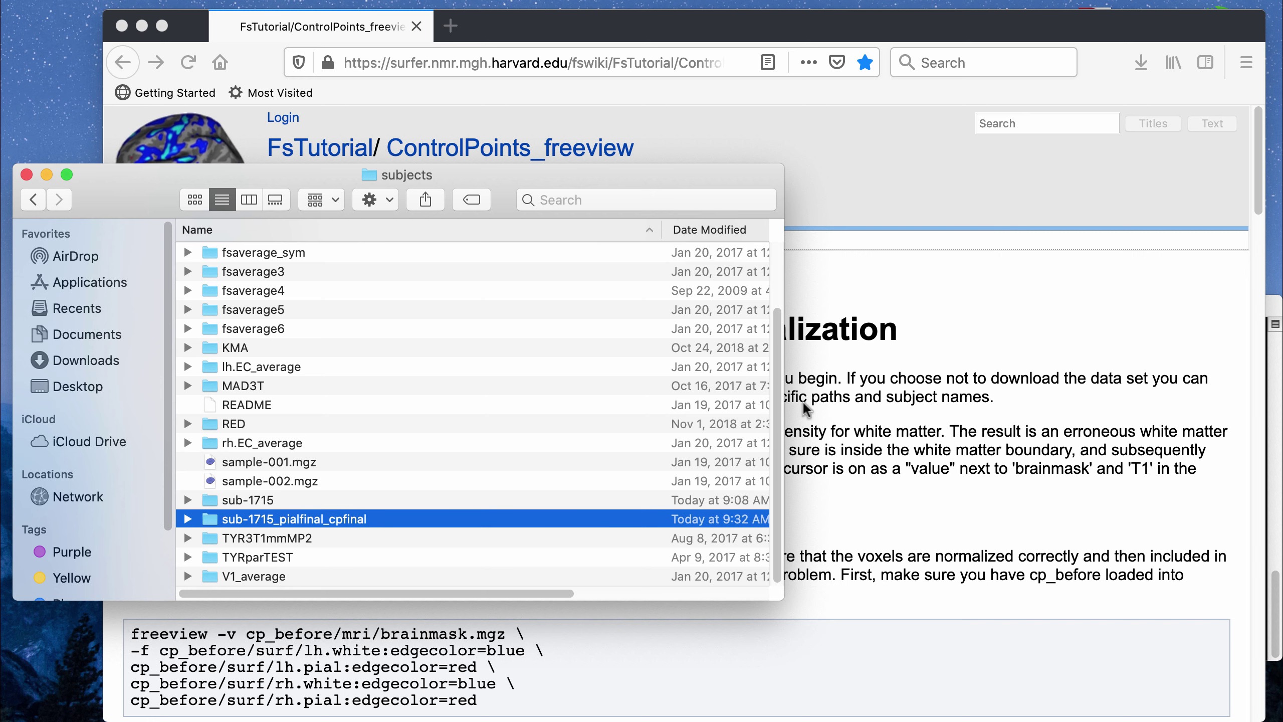
click(926, 338)
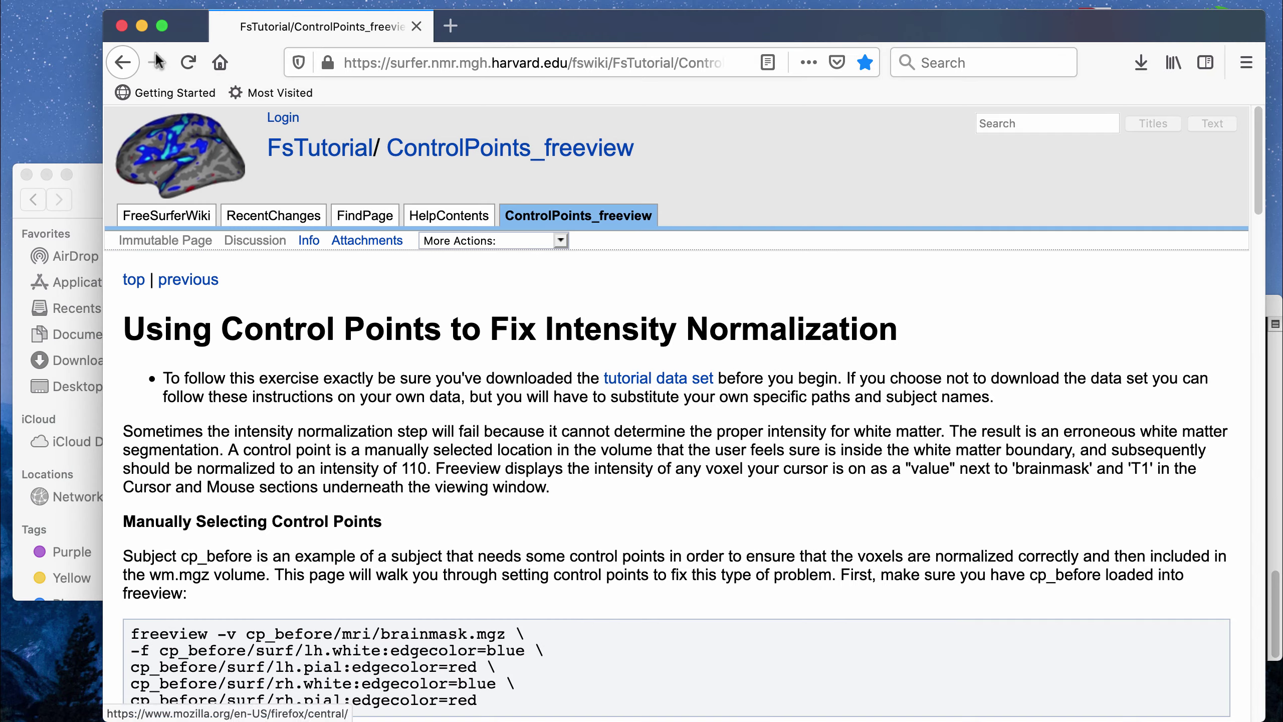
scroll(682, 489, down, 5)
scroll(682, 489, down, 2)
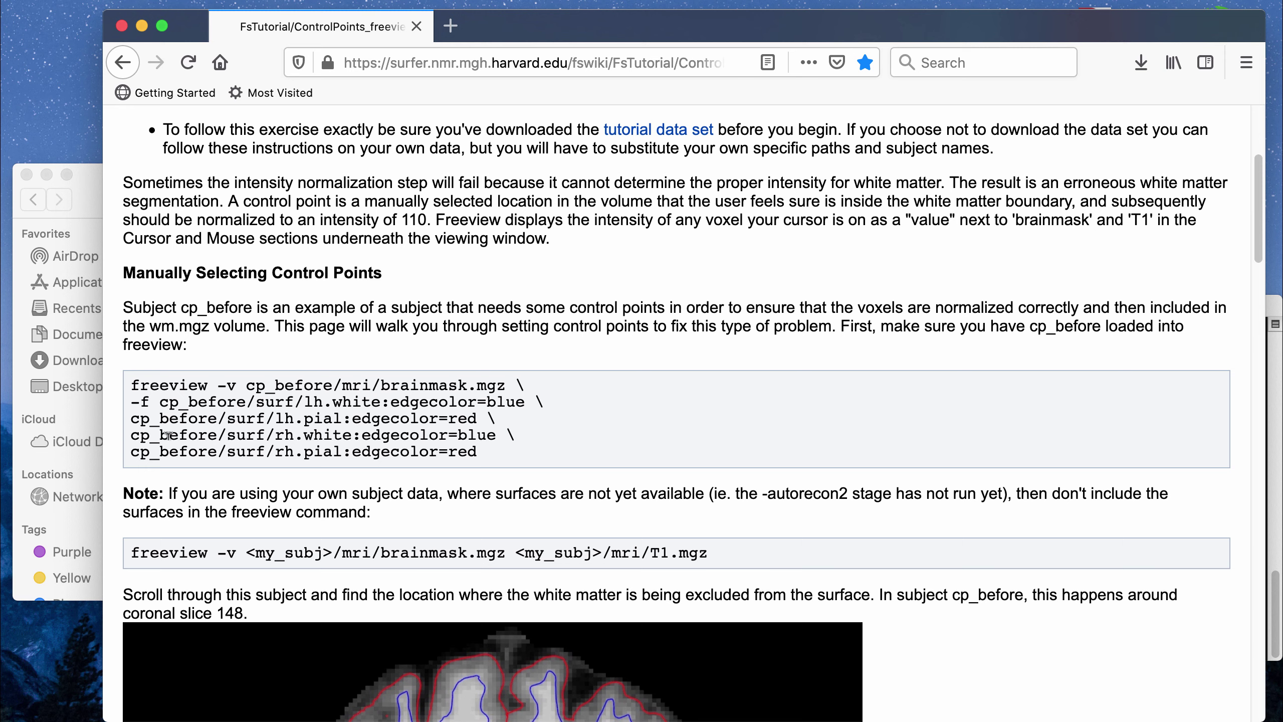
click(91, 202)
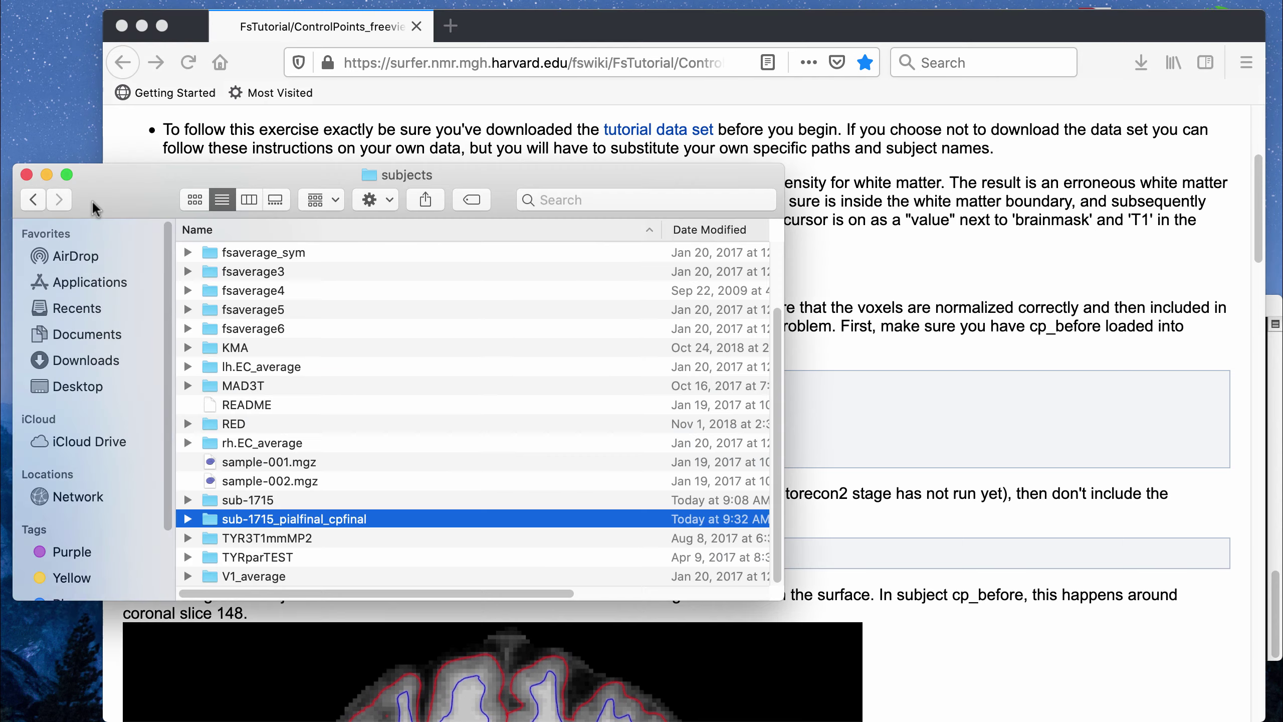
click(857, 303)
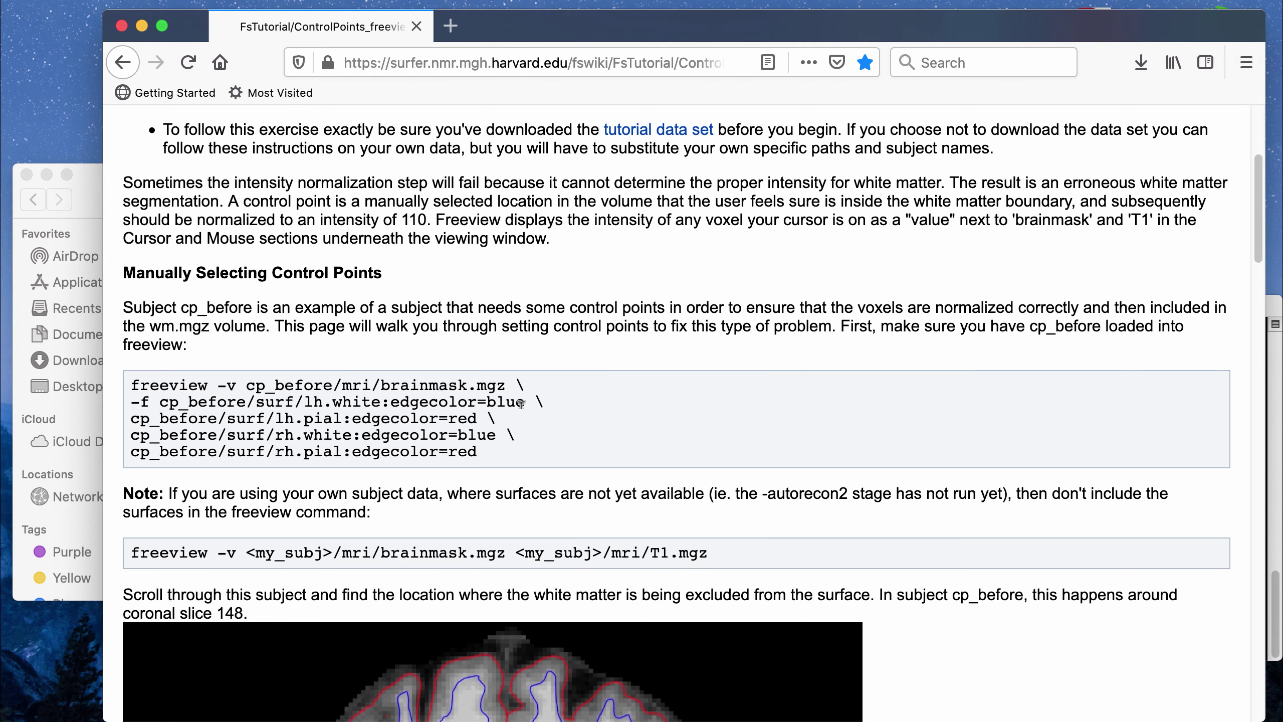
scroll(520, 412, down, 8)
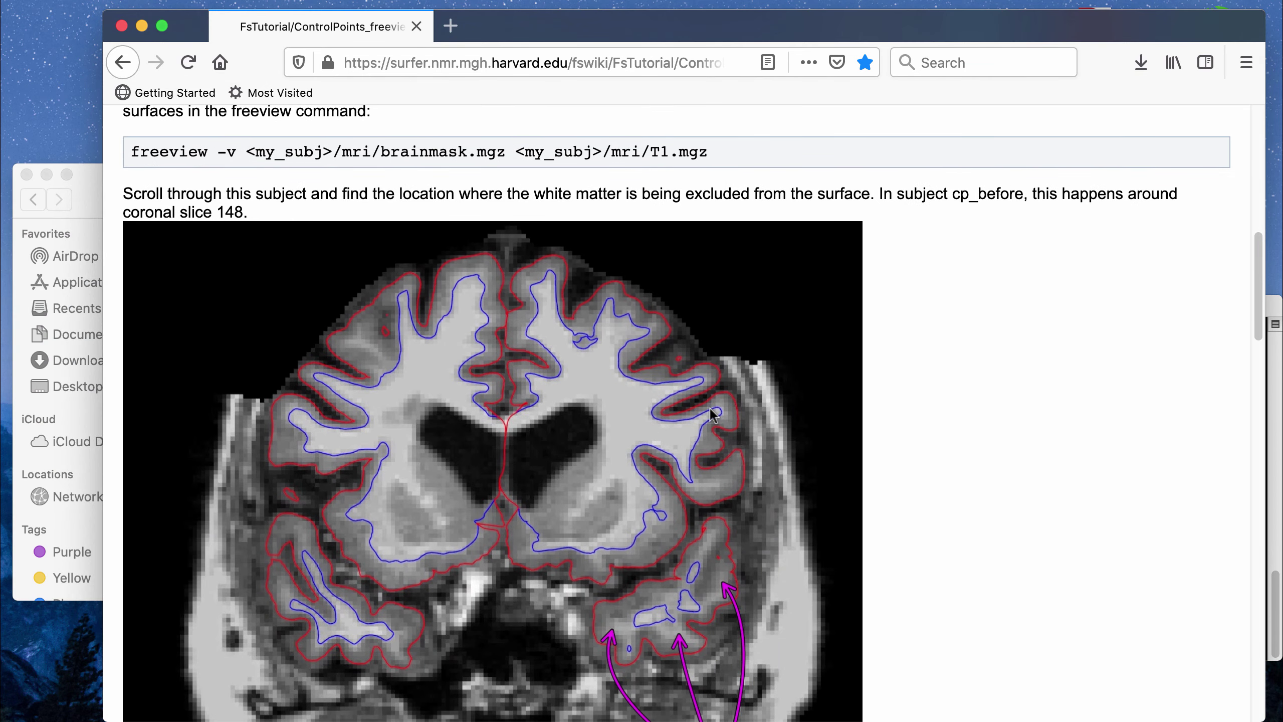
scroll(683, 296, up, 9)
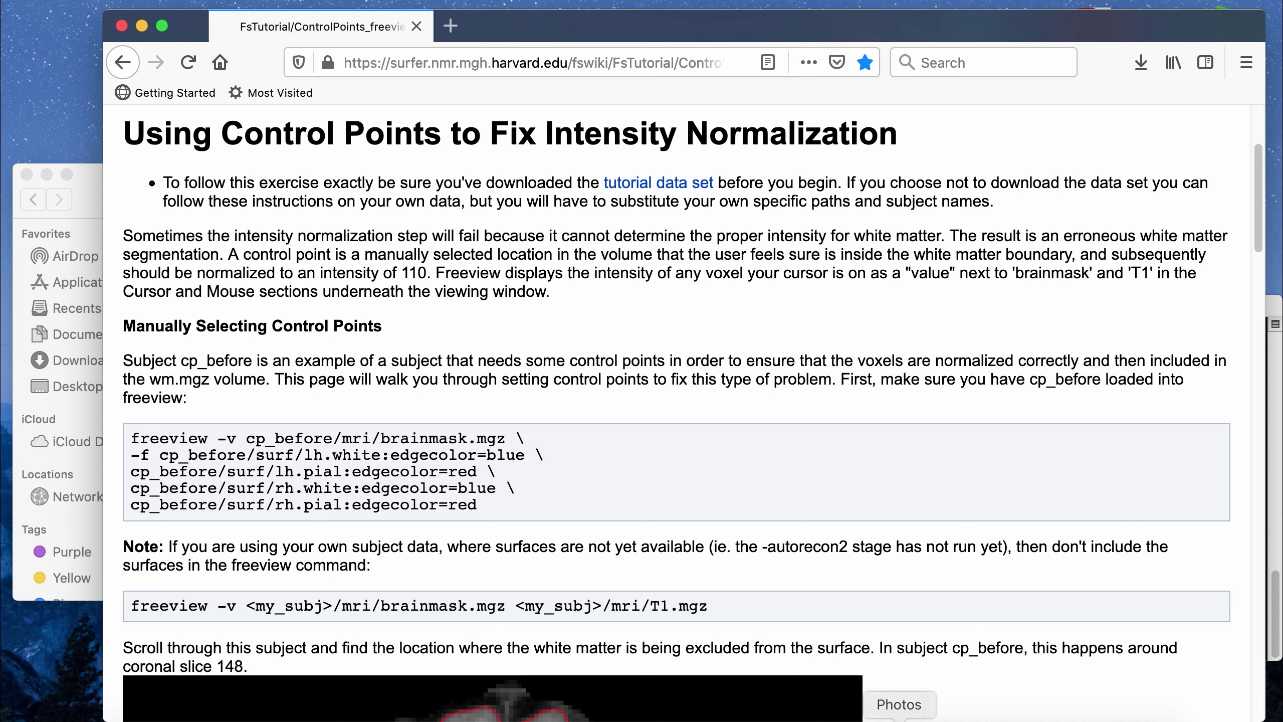
Step: Bring up the freeview commands in Atom, then minimize the editor
click(629, 711)
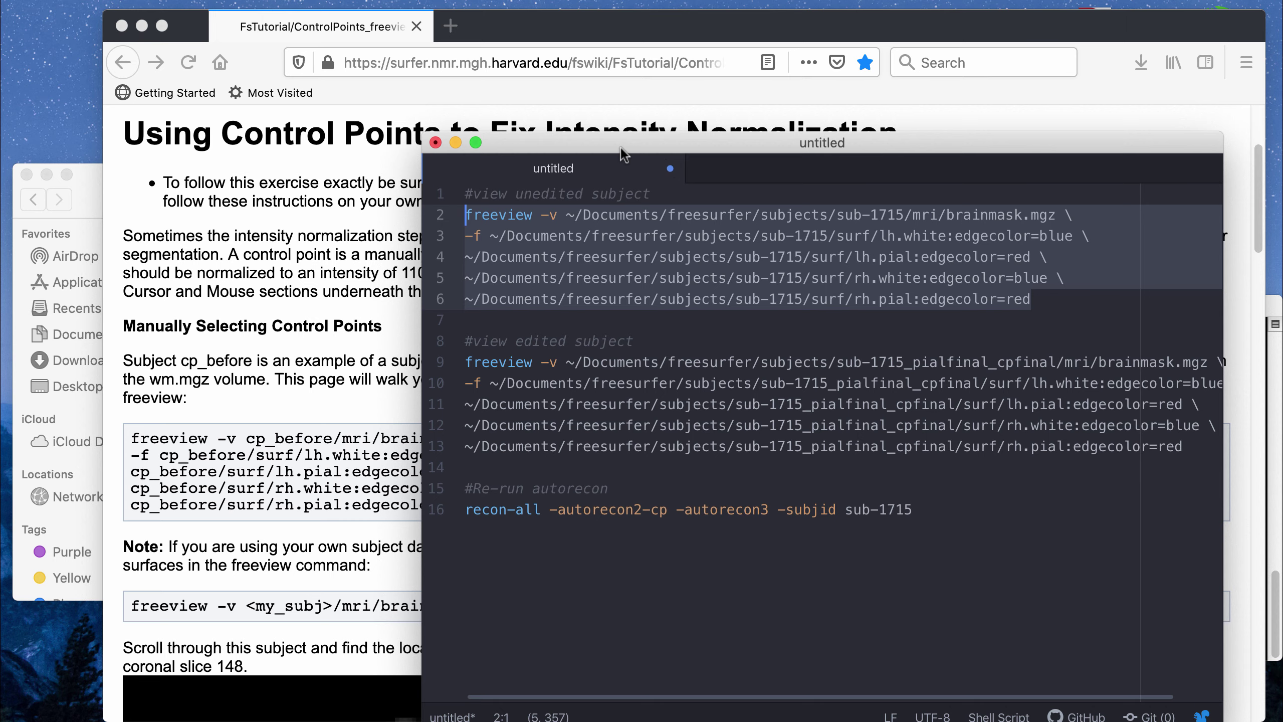
click(455, 142)
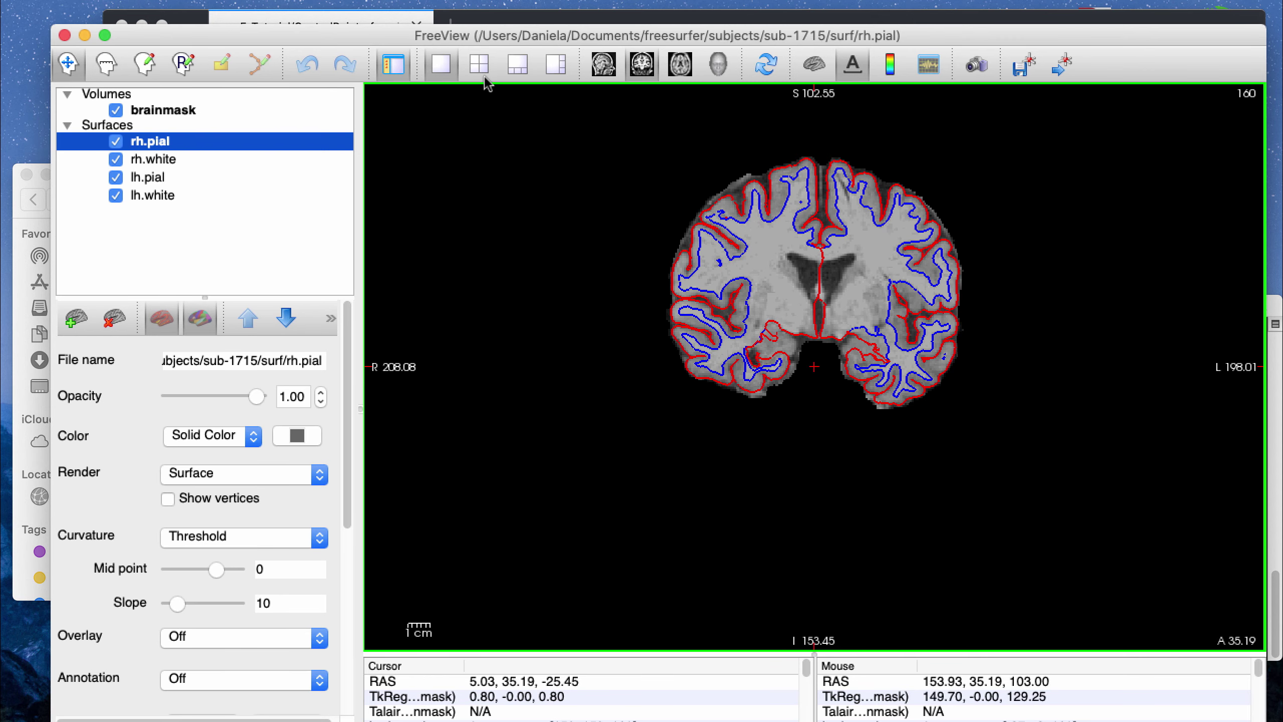
Step: Raise the FreeView window, select the brainmask layer and pan the coronal view down
drag(490, 36, 491, 21)
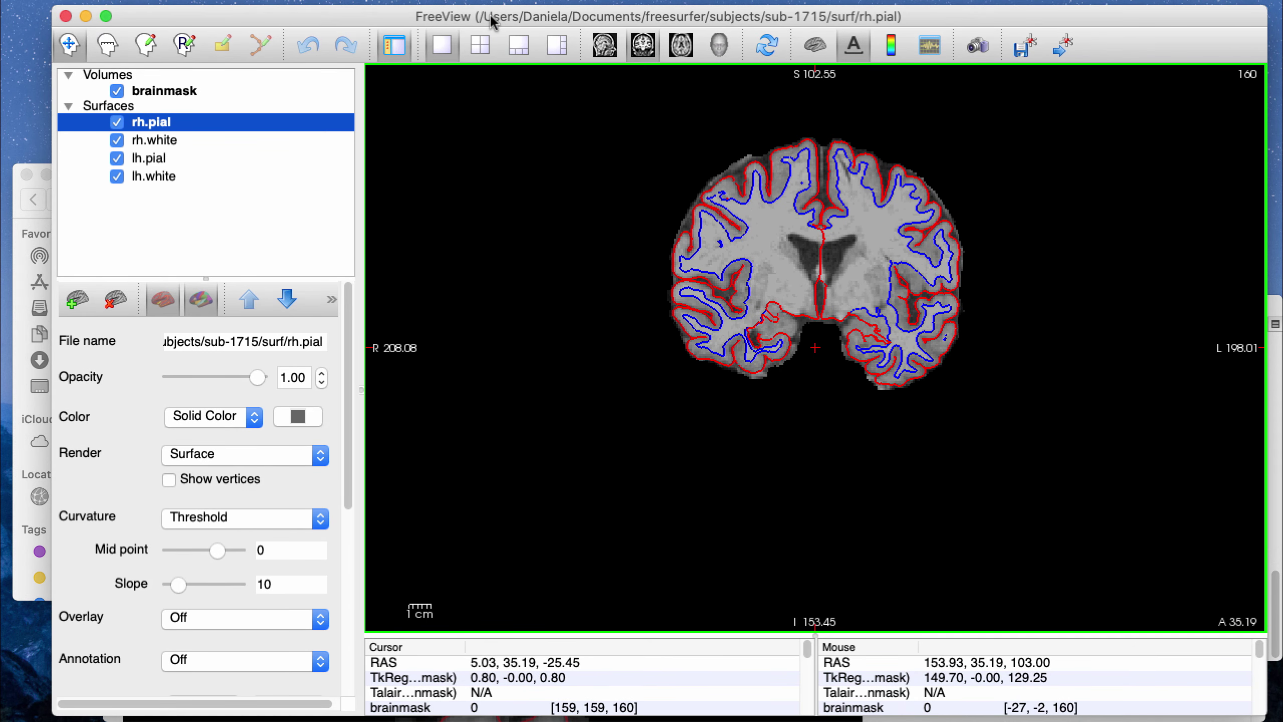
click(182, 92)
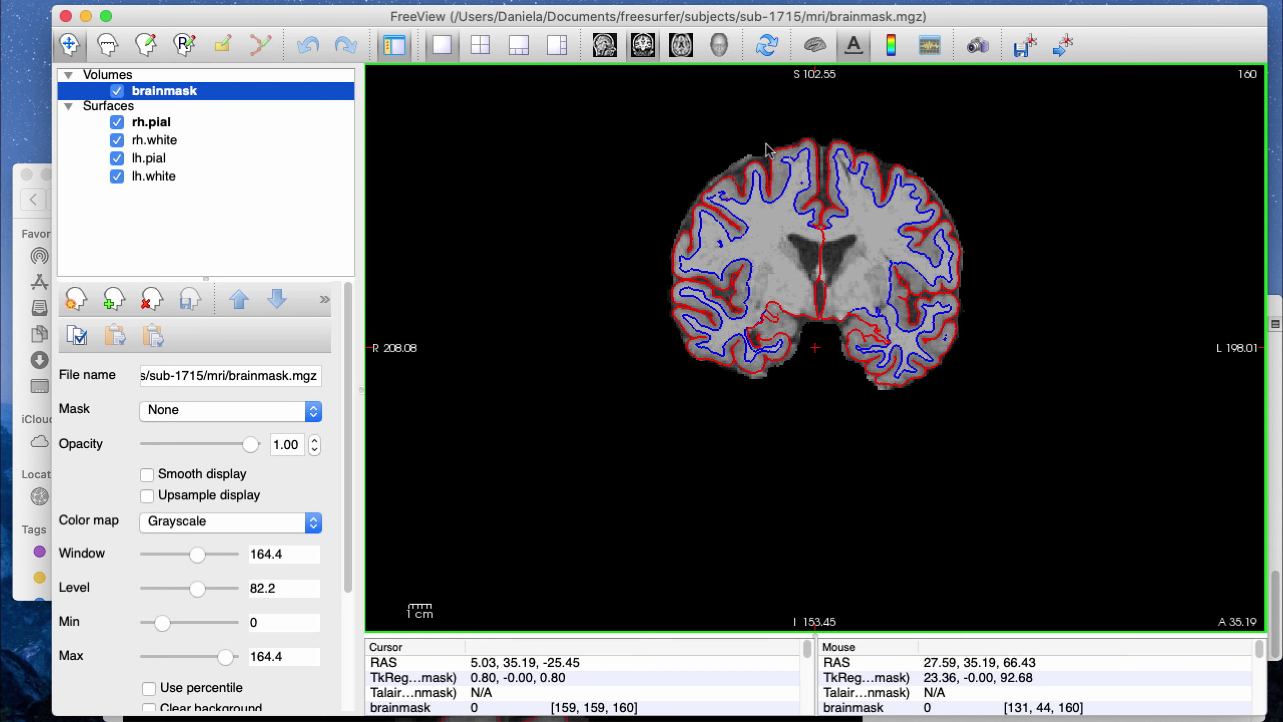
scroll(701, 223, down, 1)
scroll(701, 223, up, 3)
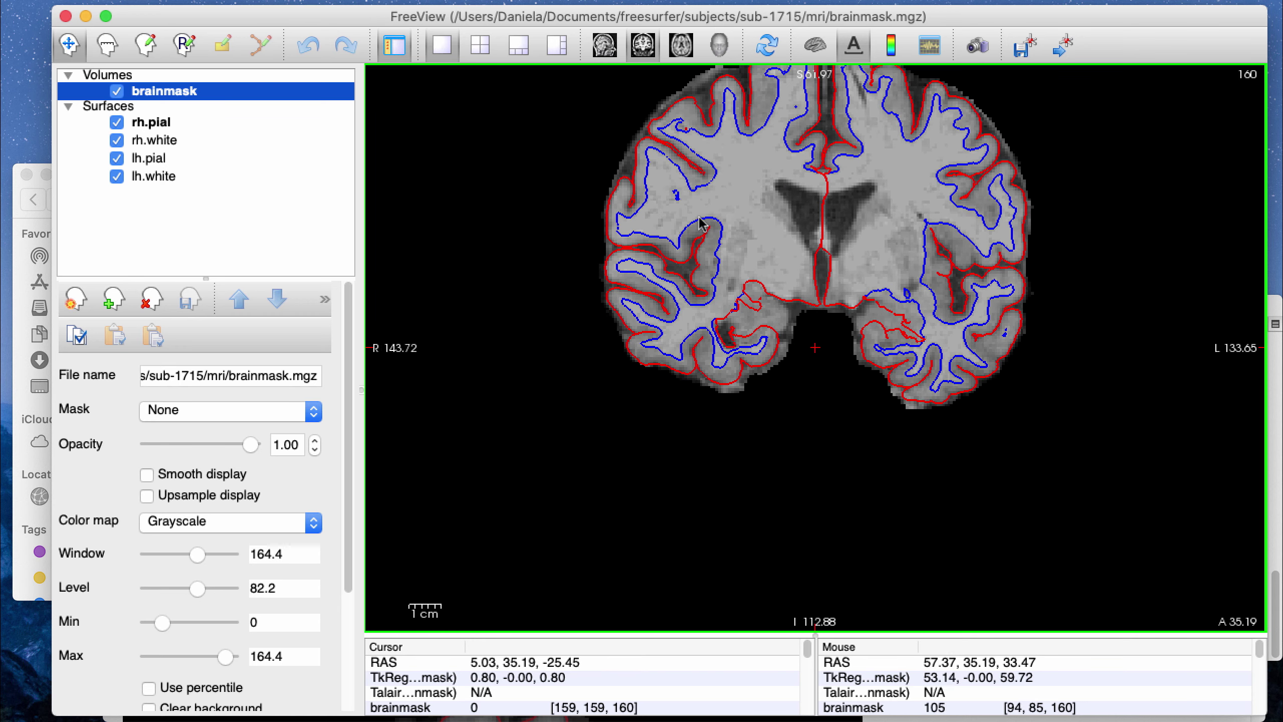
key(Down)
key(Down)
key(Down)
key(Down)
key(Down)
key(Down)
key(Down)
key(Down)
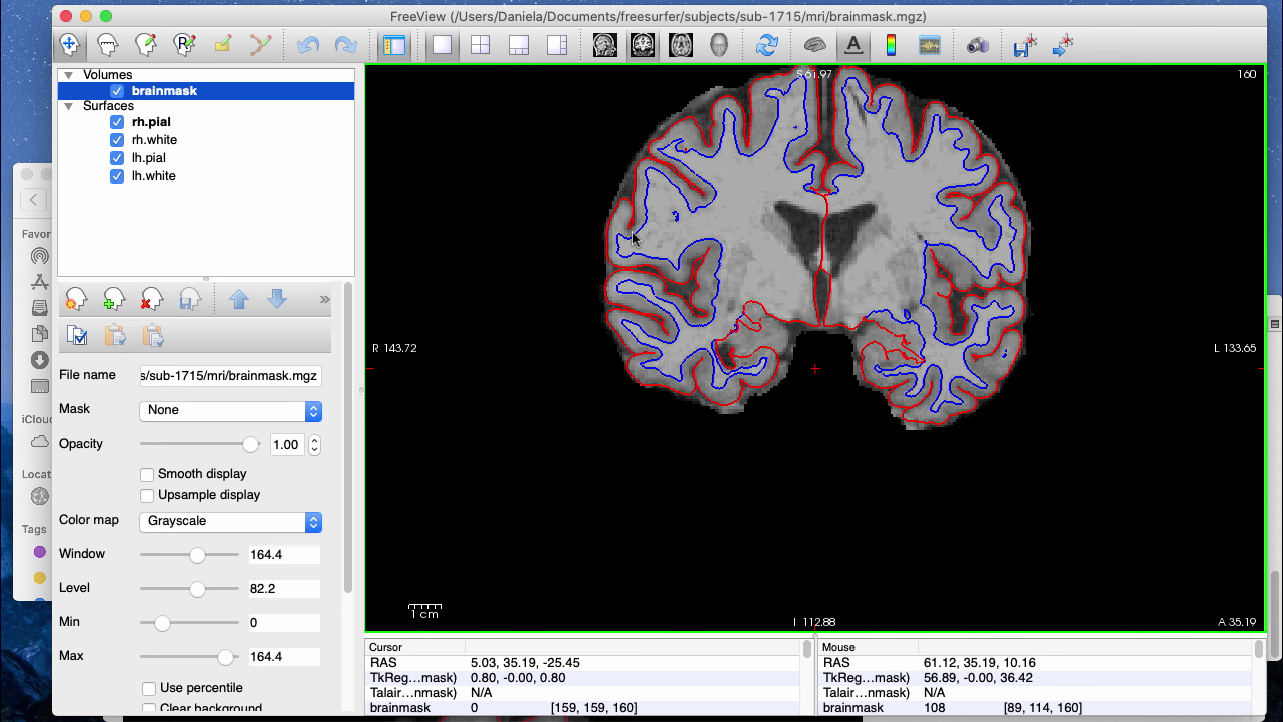
key(Down)
key(Down)
key(Down)
key(Down)
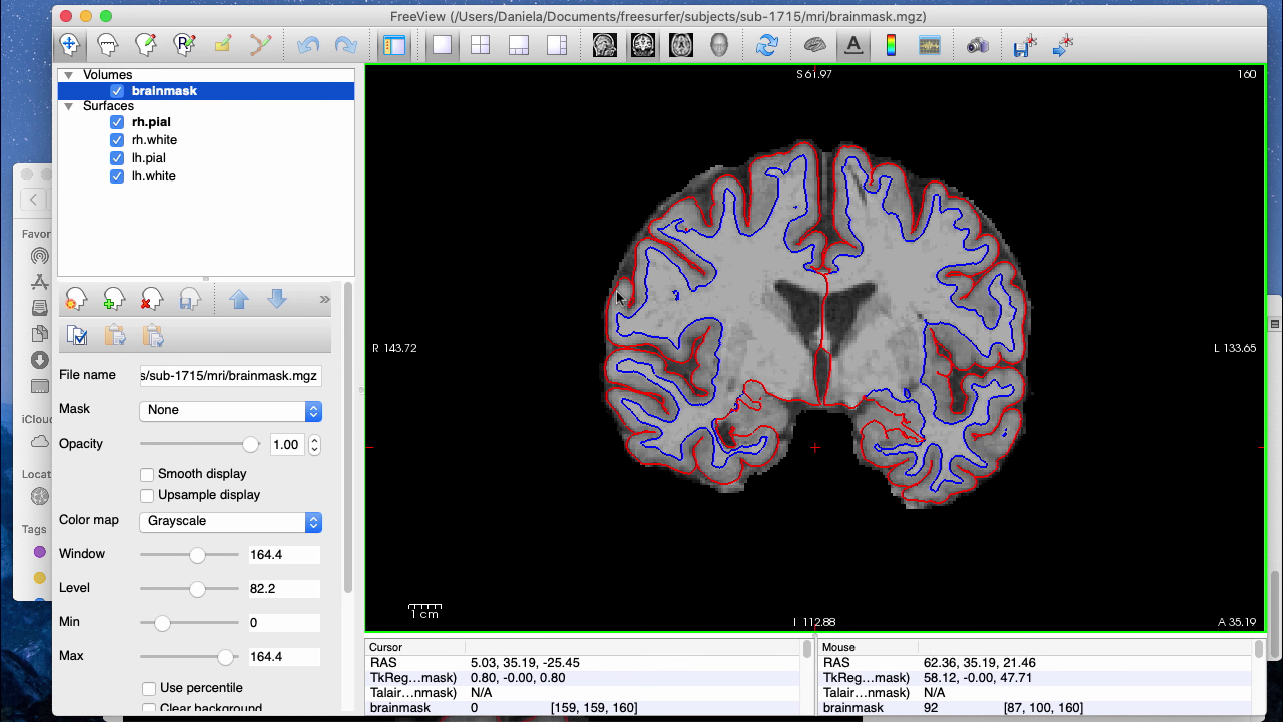
Step: Toggle the rh.pial, rh.white, lh.pial and lh.white outlines to inspect the image, then zoom in
click(116, 124)
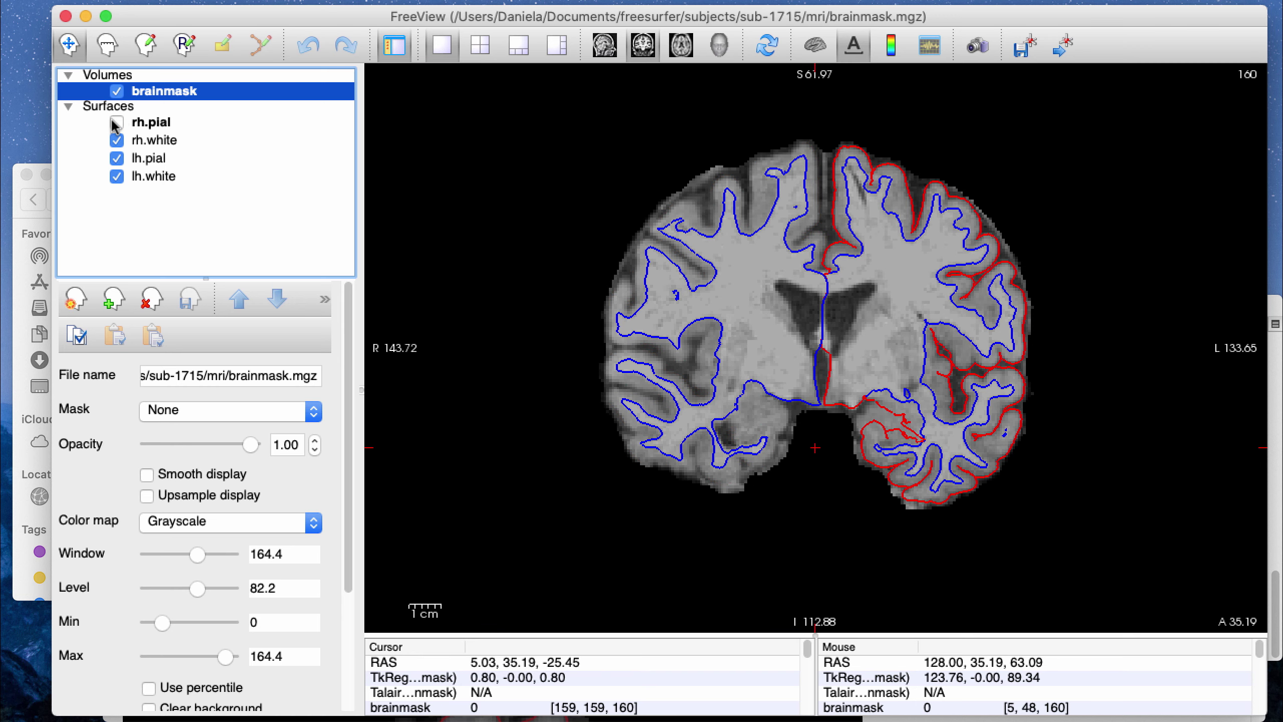
click(117, 123)
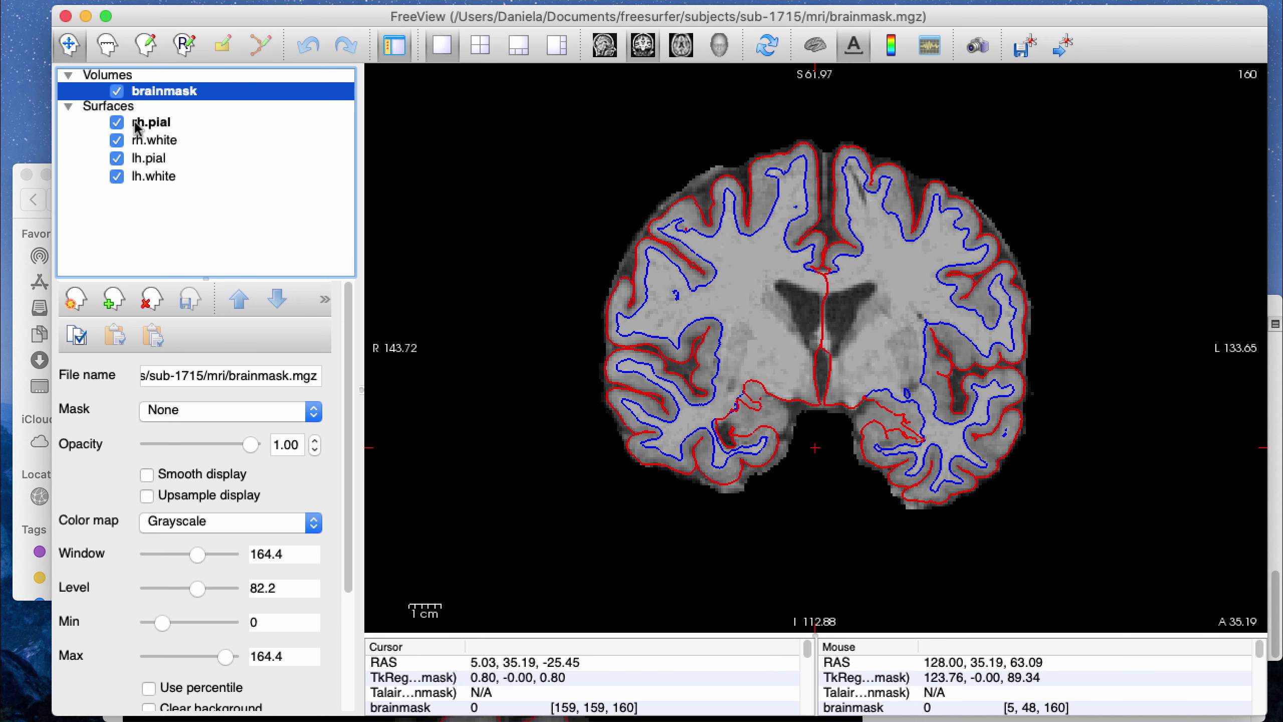
click(120, 122)
click(120, 123)
click(116, 141)
click(117, 140)
click(116, 141)
click(117, 140)
click(120, 158)
click(117, 176)
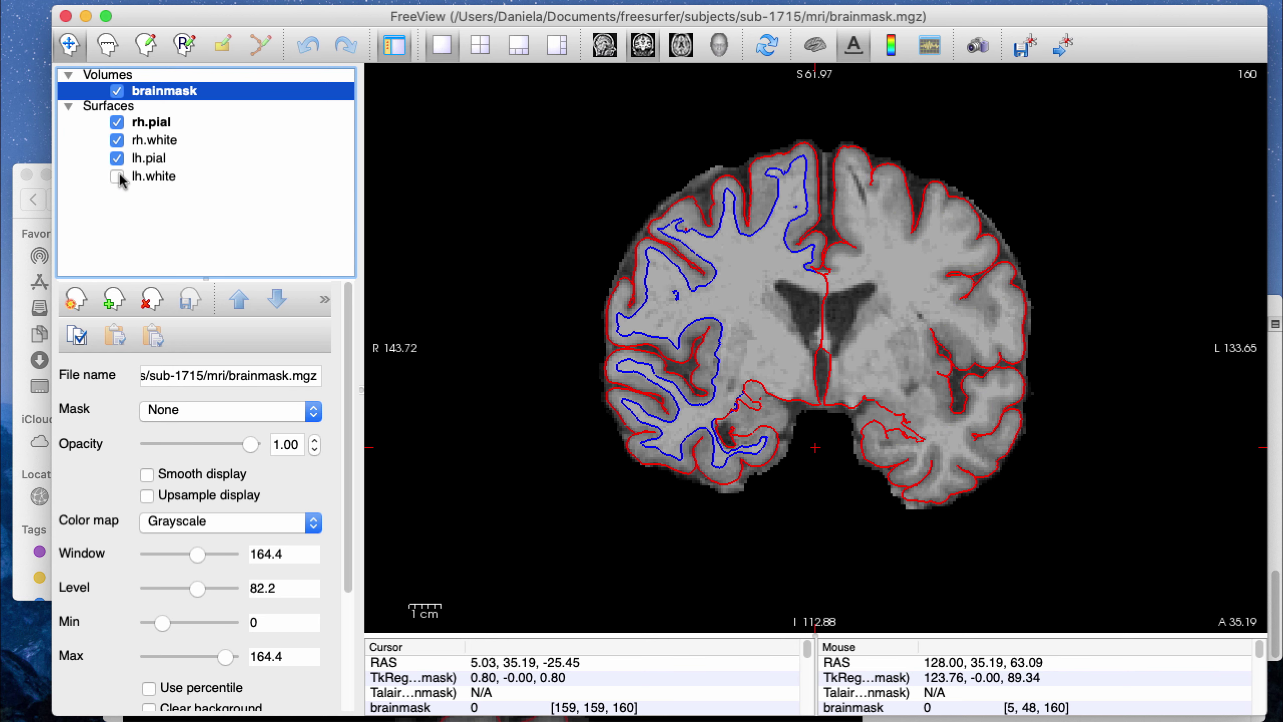
click(117, 176)
scroll(828, 247, up, 2)
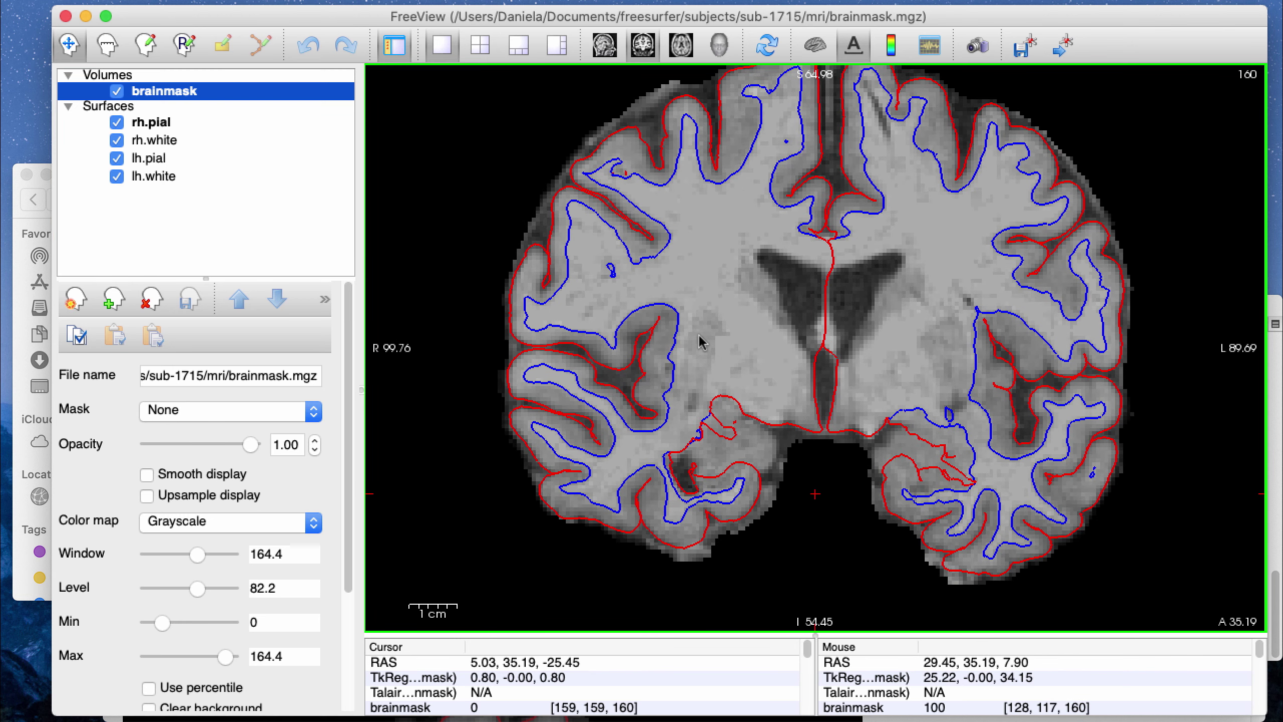
click(146, 6)
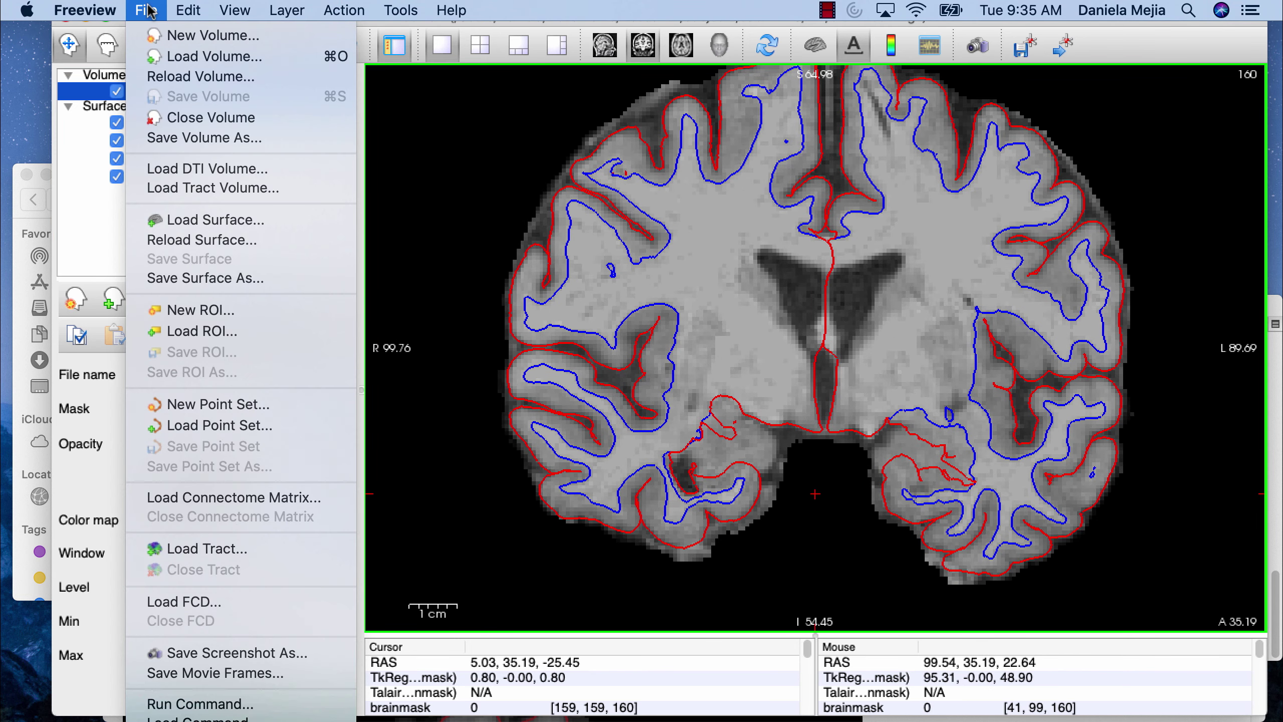
Step: Create a new control-point set named control.dat with brainmask as the template volume
click(206, 407)
drag(652, 295, 540, 303)
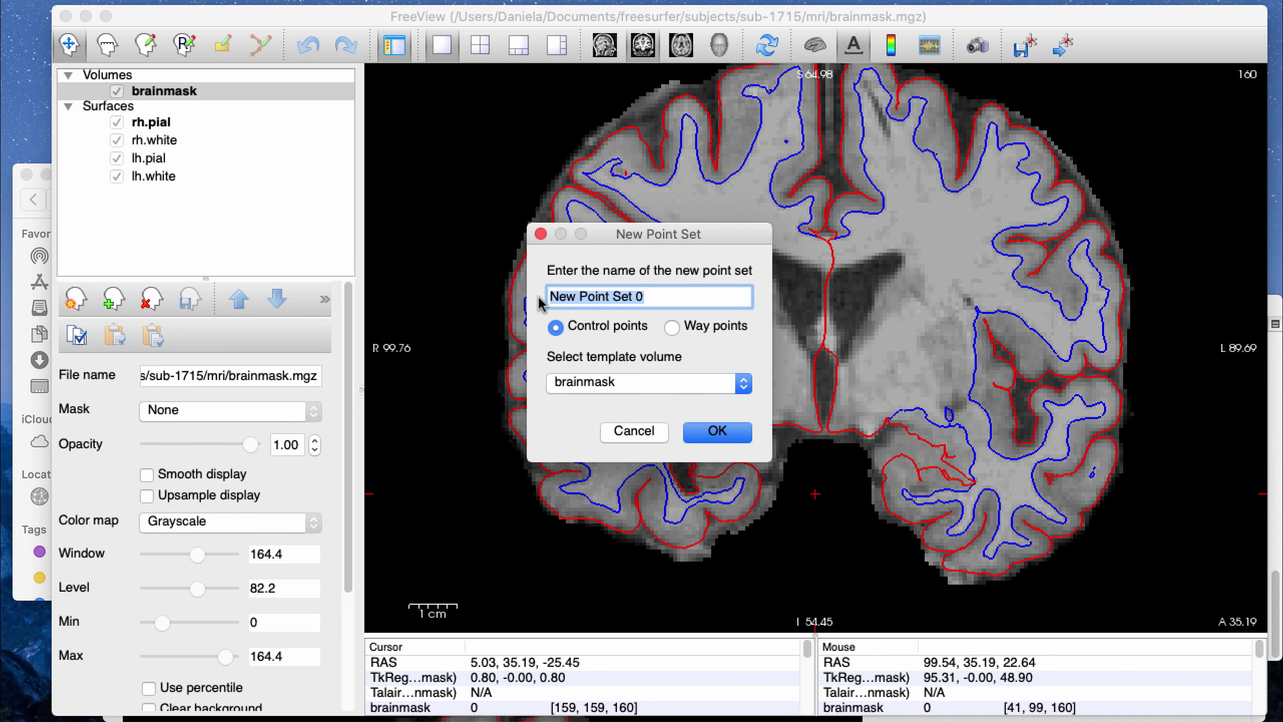
text(control.dat)
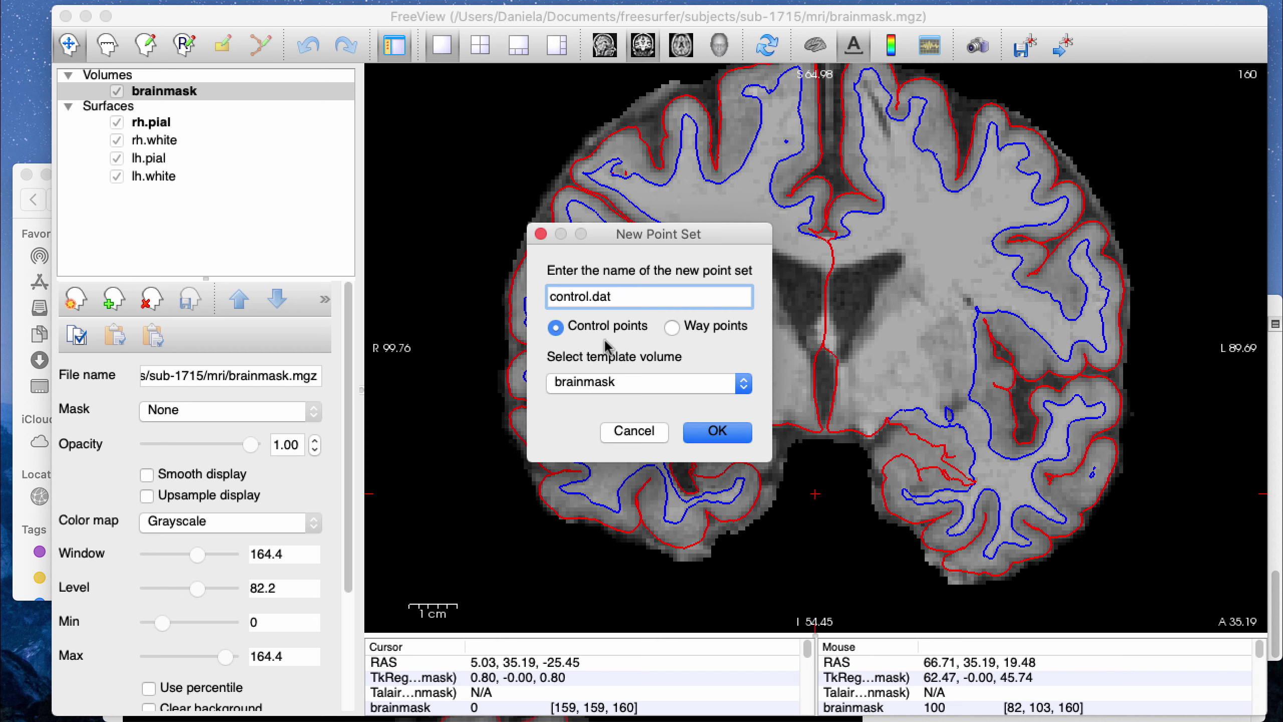
click(606, 382)
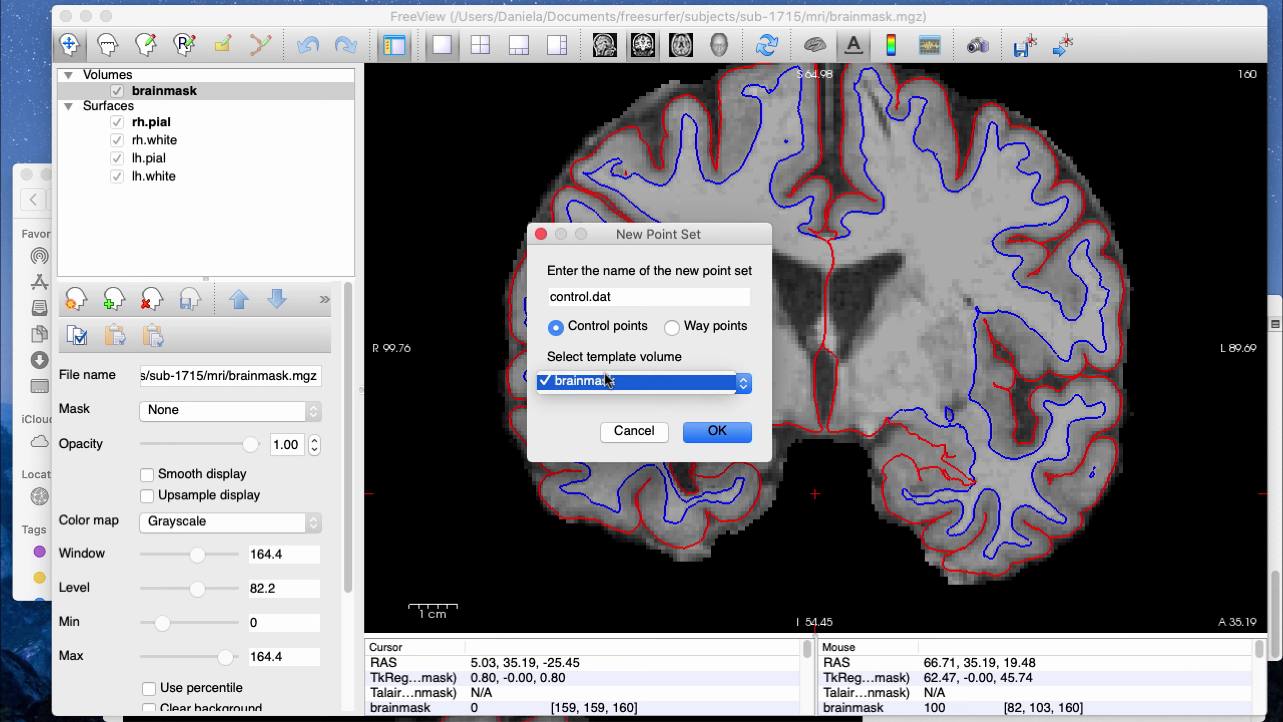
click(606, 382)
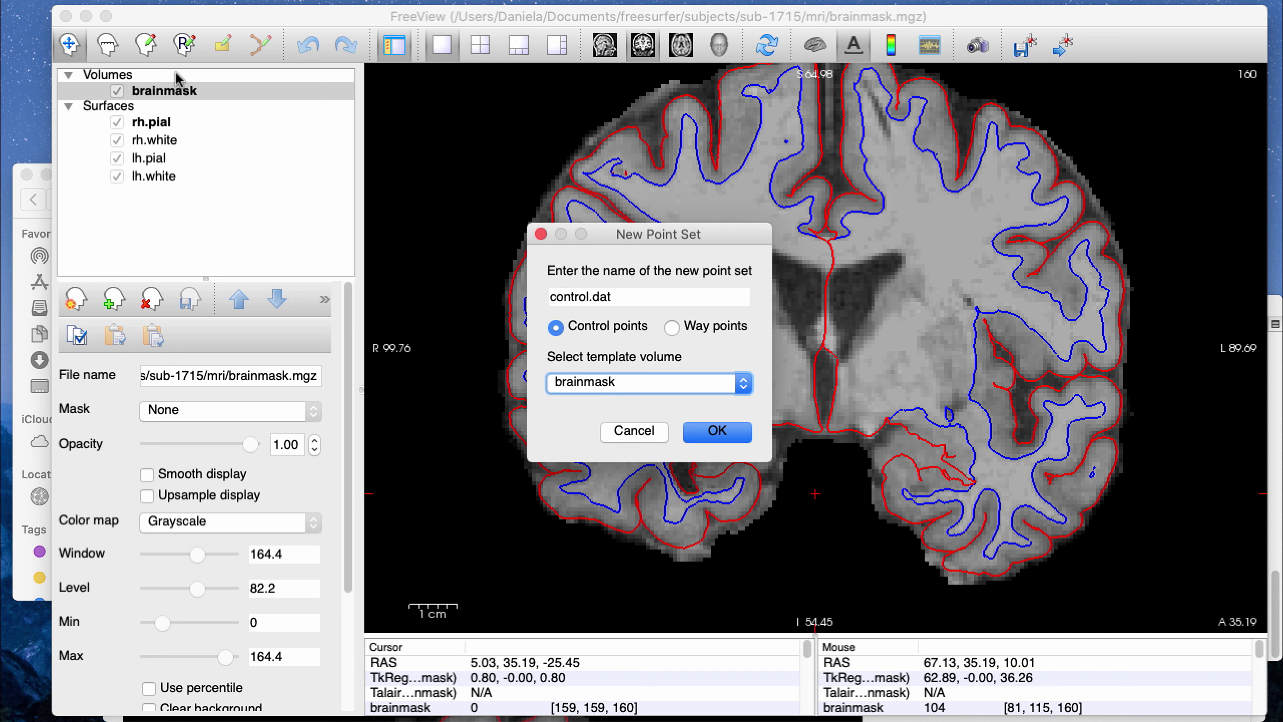
click(716, 431)
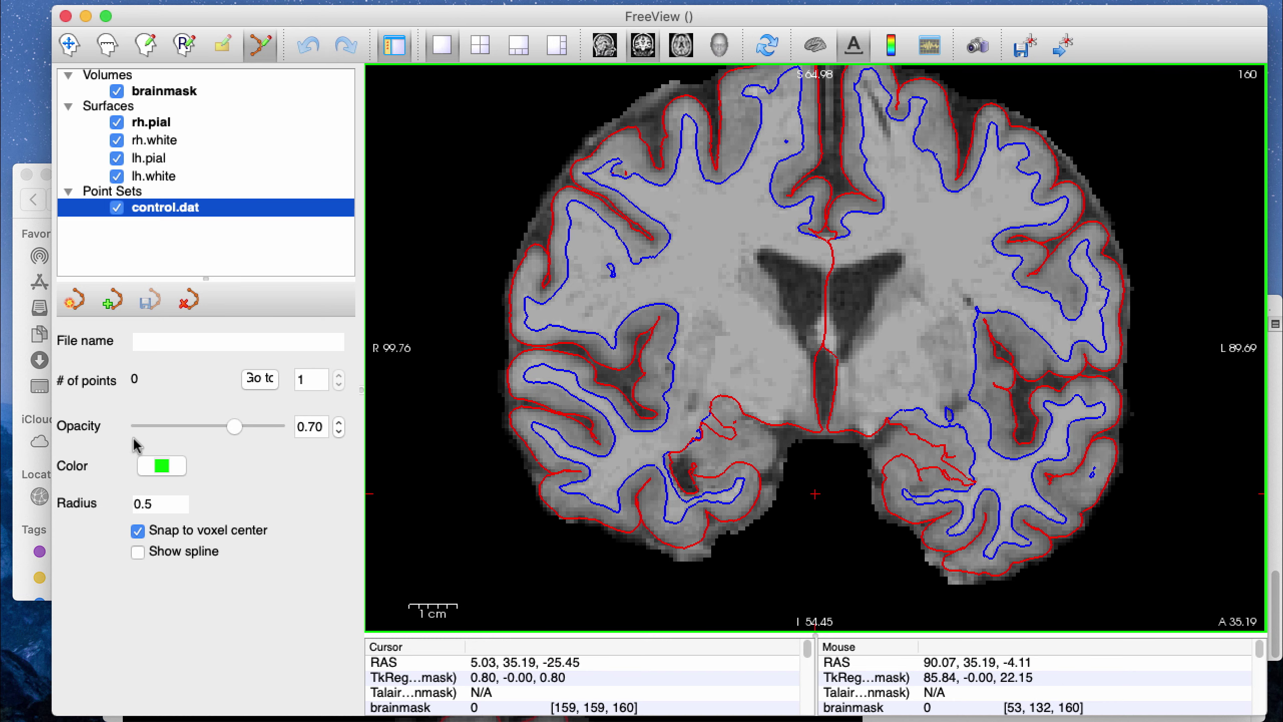
scroll(758, 410, down, 1)
Step: Place a trial control point in the white matter, then undo it
scroll(758, 410, up, 2)
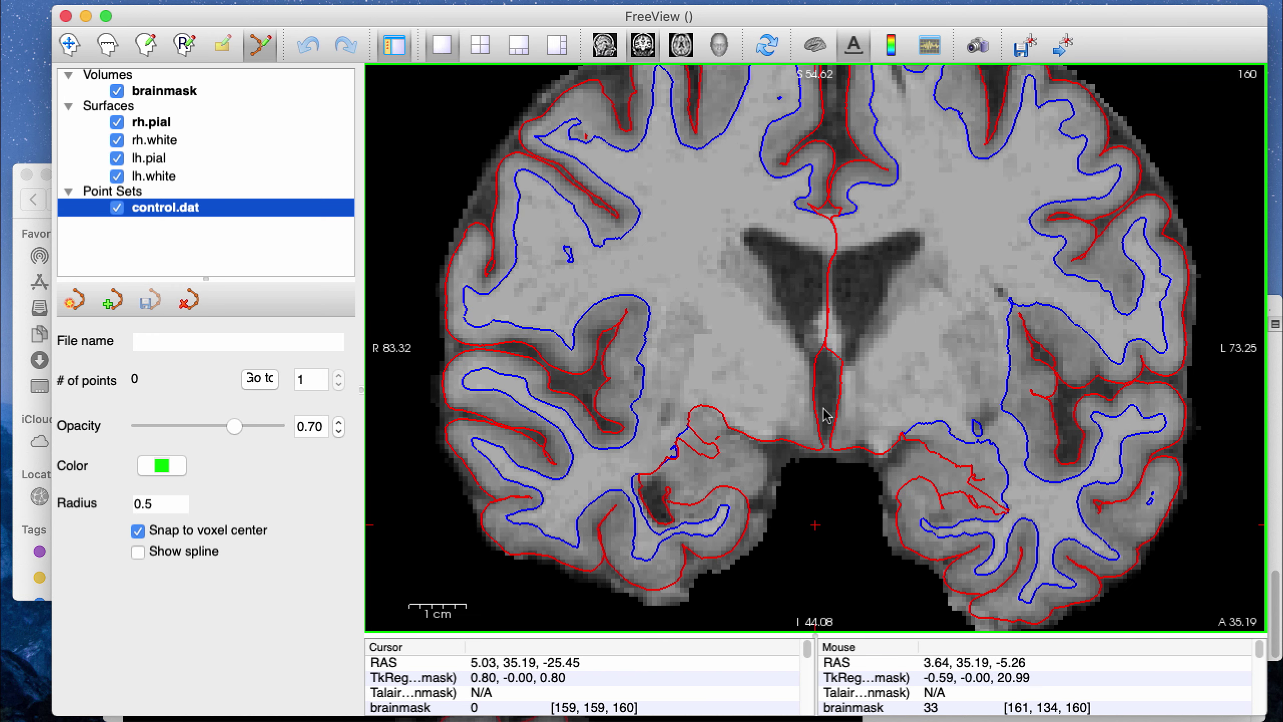
key(Up)
click(899, 336)
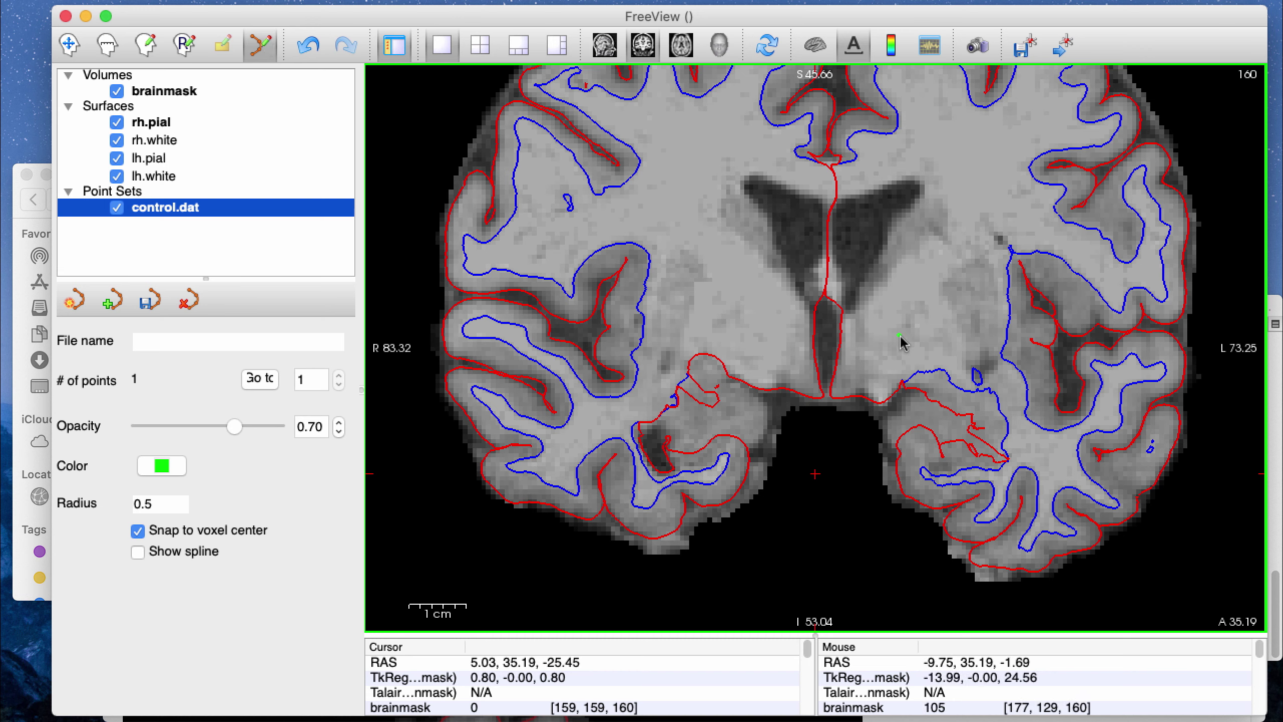
key(ctrl+z)
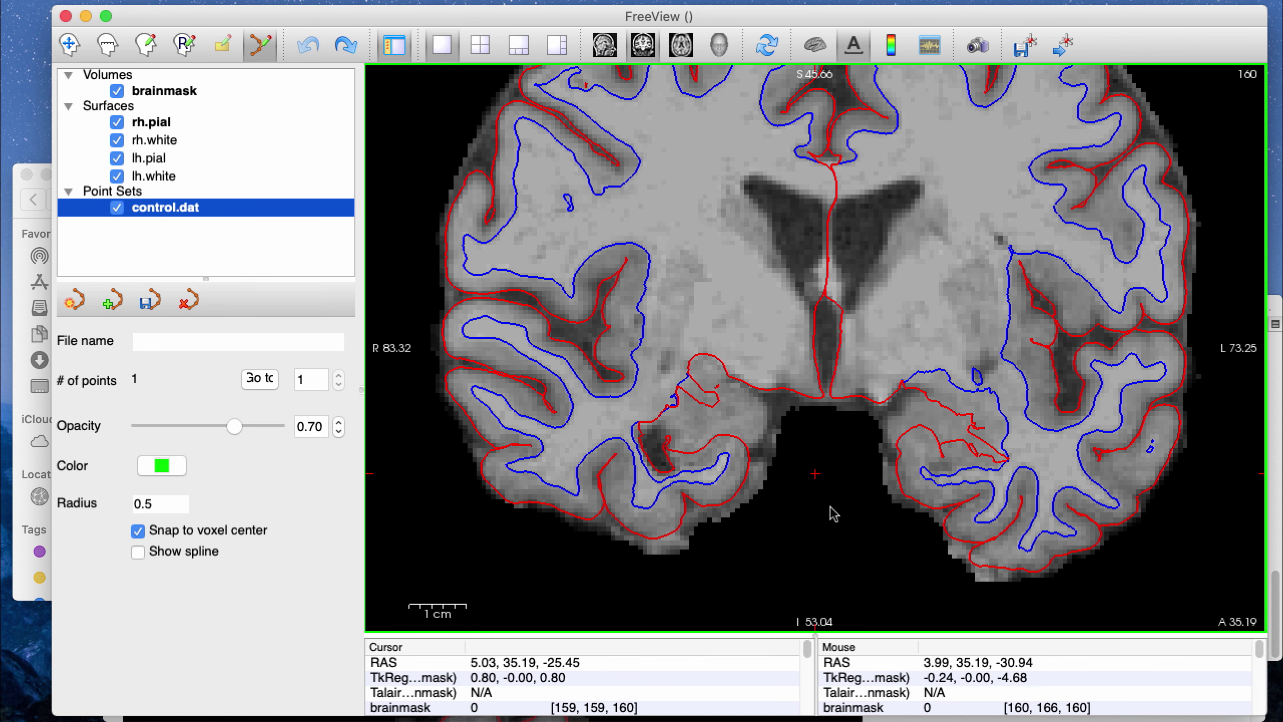
key(Up)
key(Up)
key(Up)
key(Up)
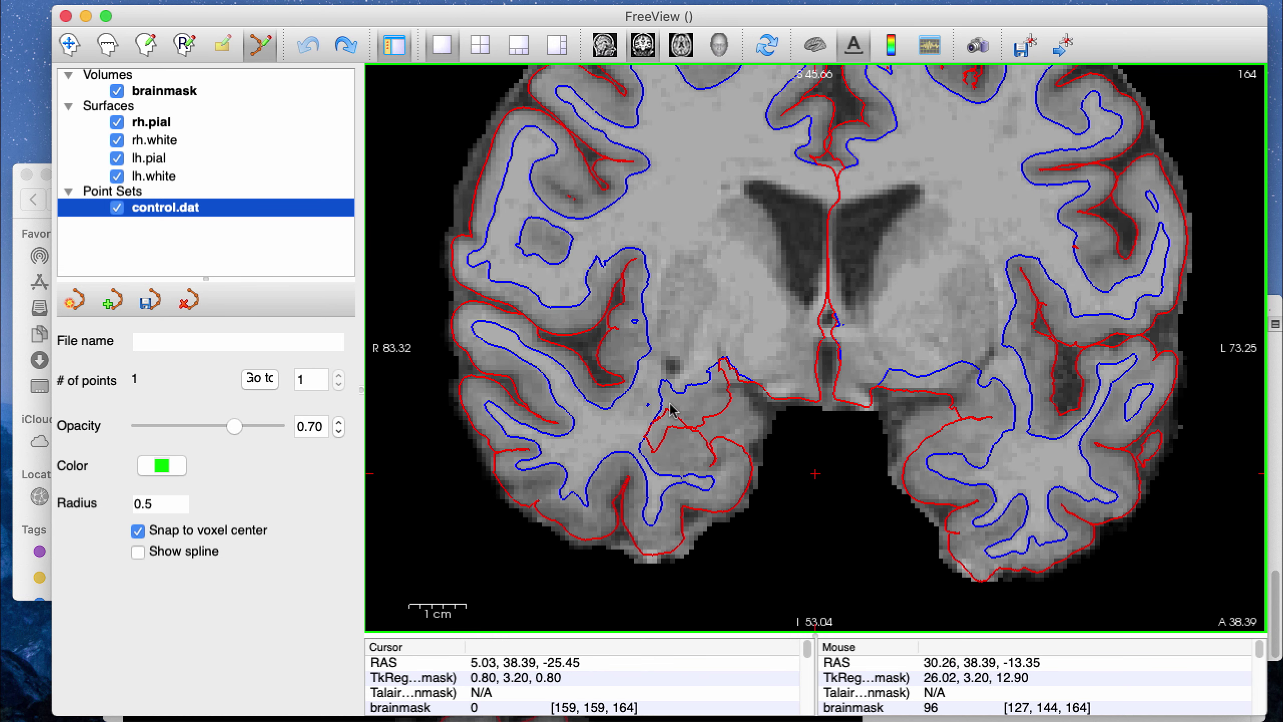
Step: Add two control points in the lower right white matter, undo them, and advance slices
key(Down)
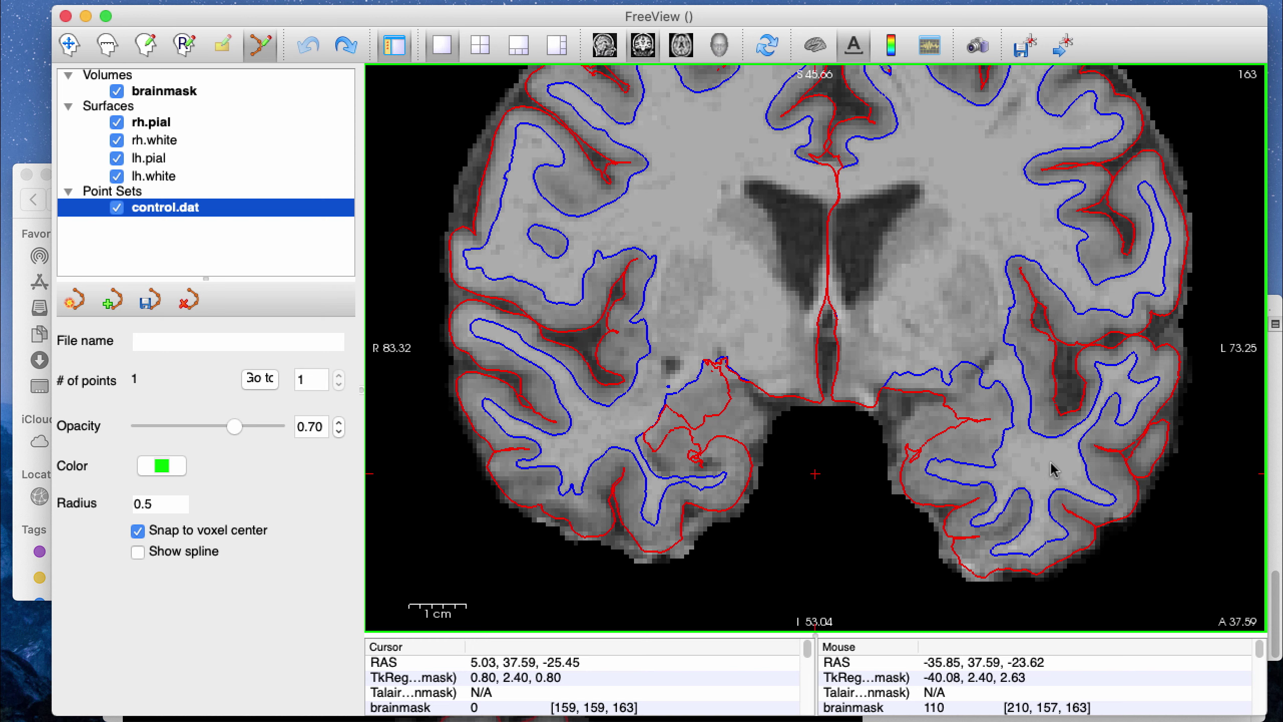
click(974, 483)
click(941, 474)
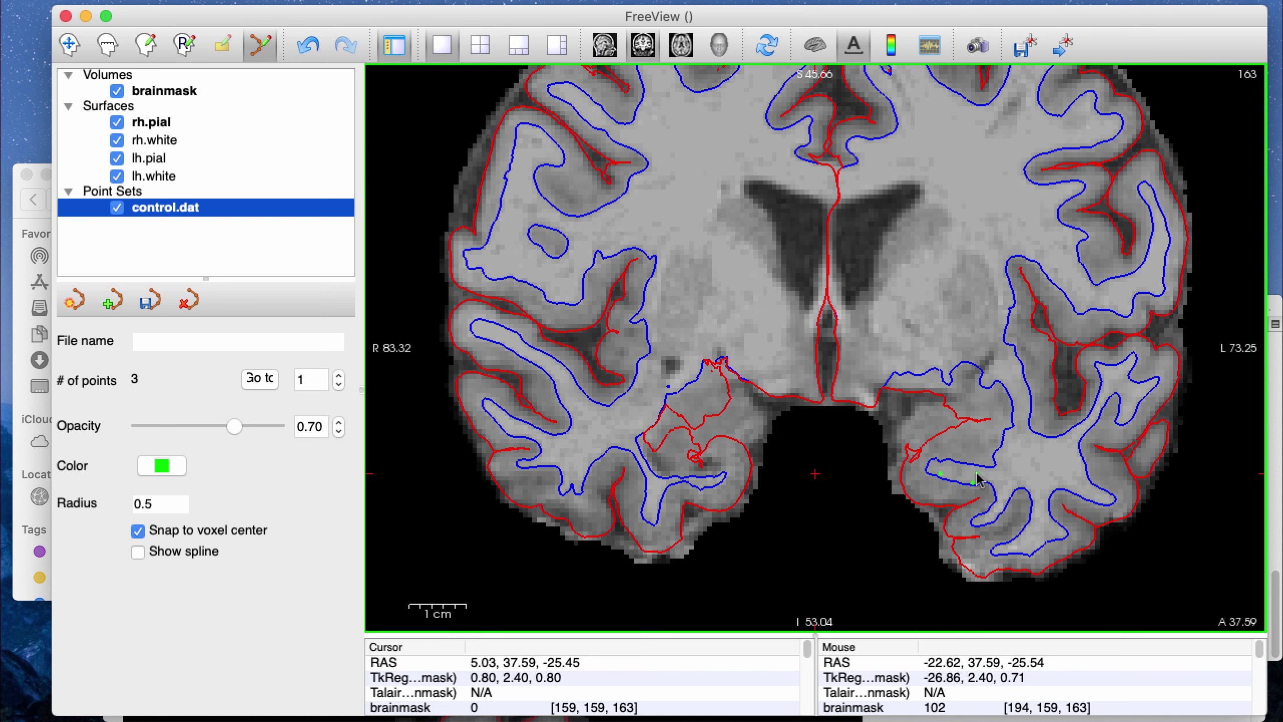
key(super+z)
key(super+z)
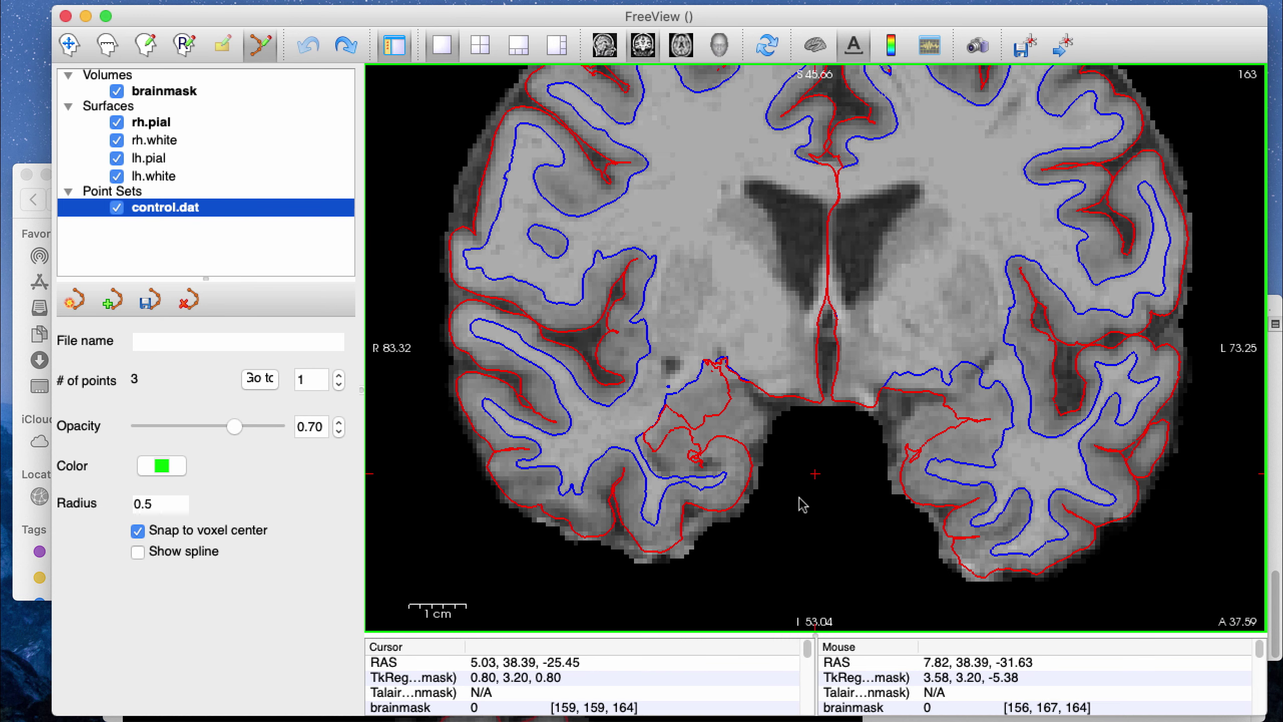
key(Up)
key(Up)
key(Up)
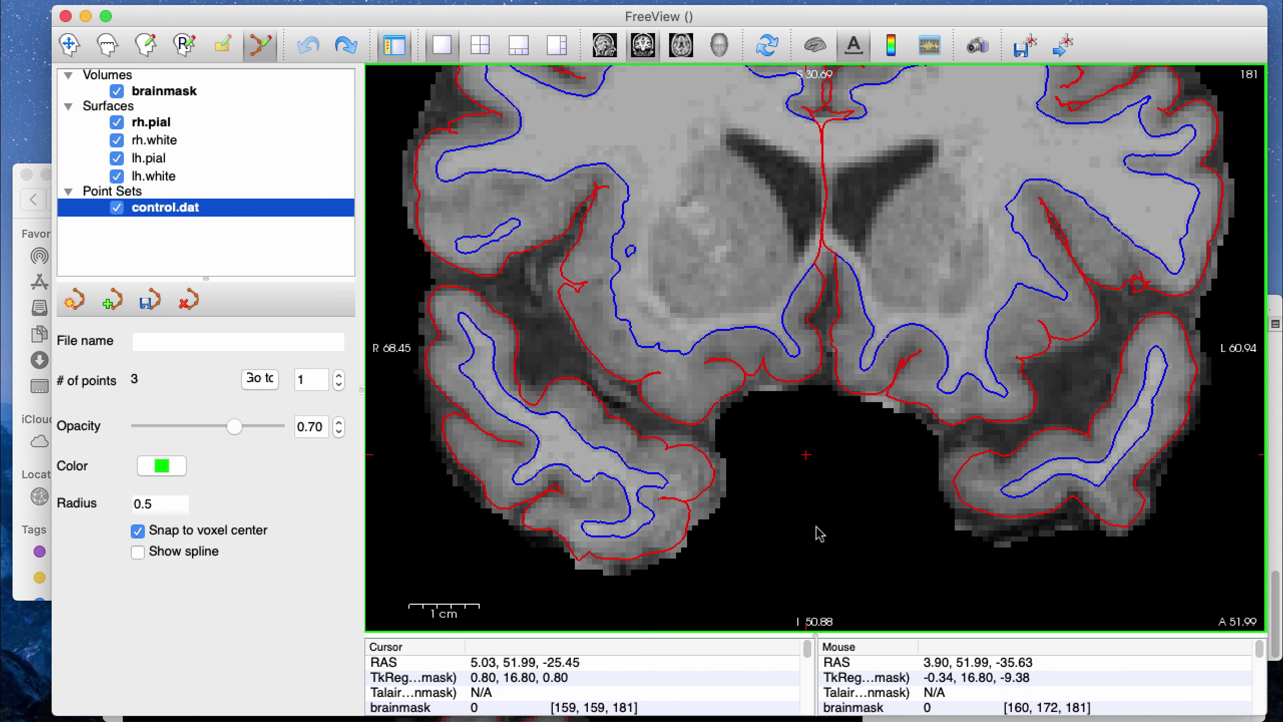
Step: Page forward to coronal slice 194 and toggle lh.white to check the intensities
key(Up)
key(Up)
key(Up)
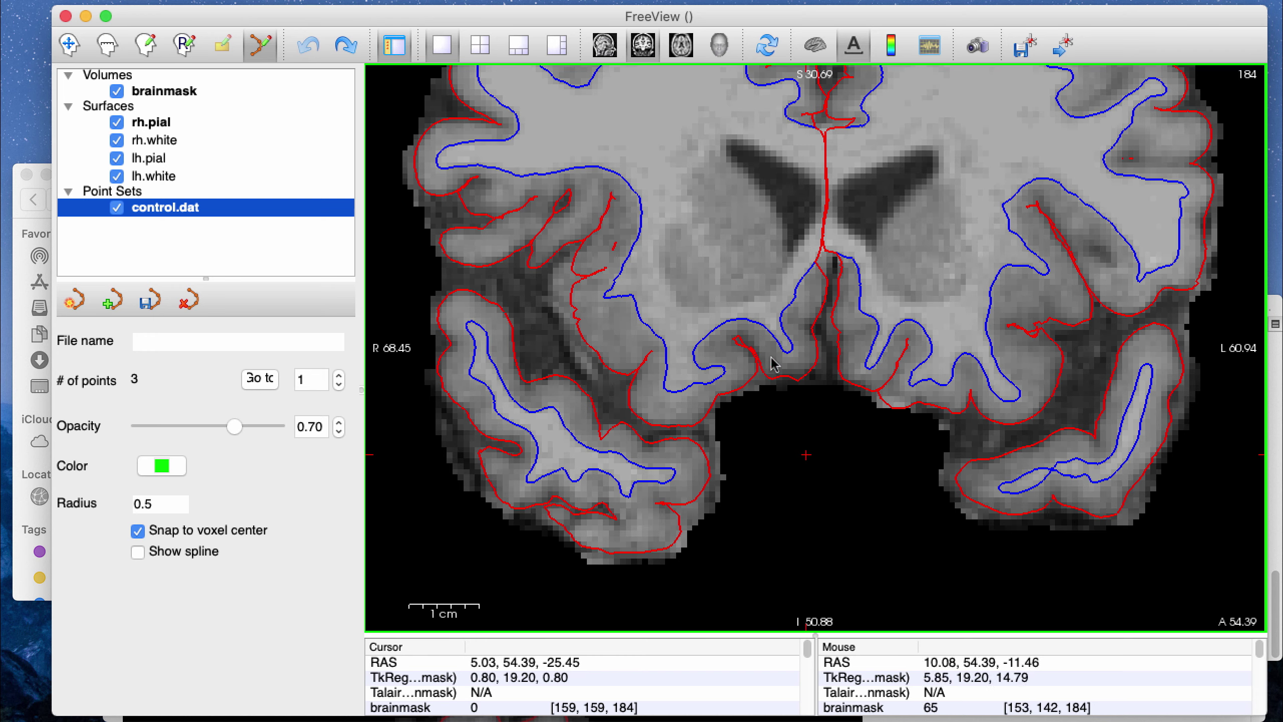
key(Up)
key(Up)
key(Up)
key(Up)
key(Up)
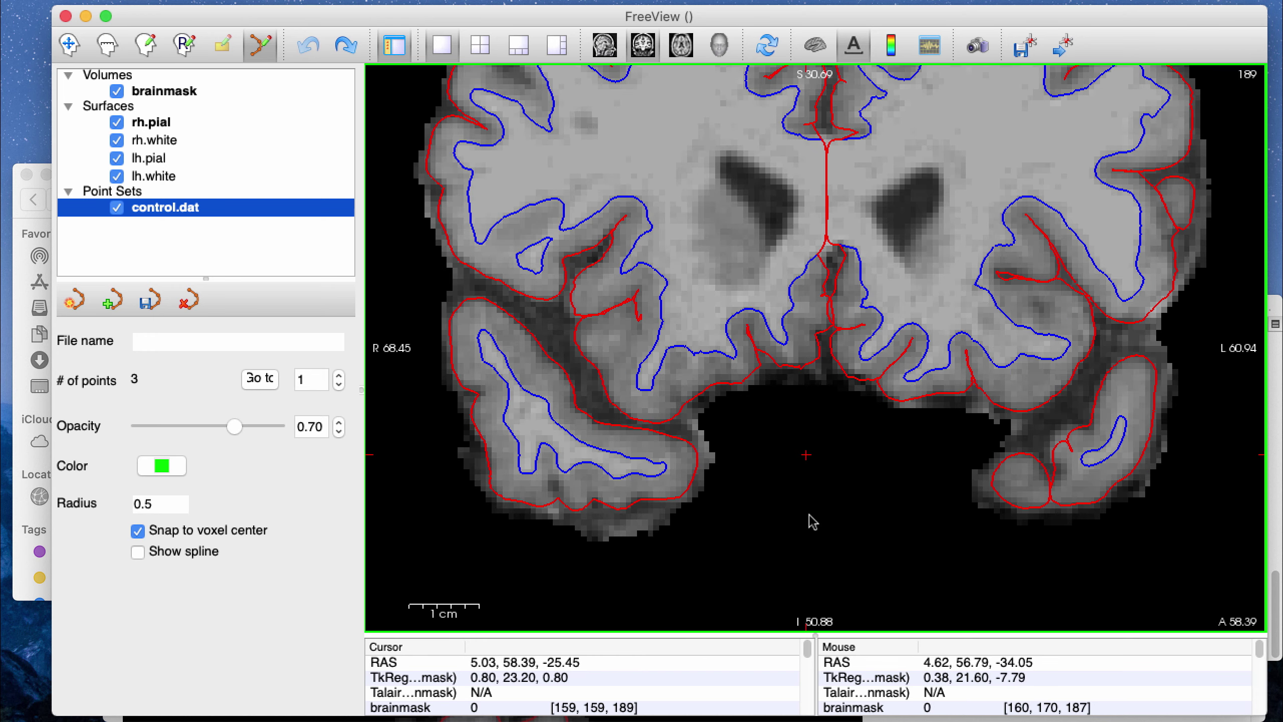
key(Down)
key(Down)
key(Down)
key(Down)
key(Down)
key(Down)
key(Down)
key(Down)
key(Down)
key(Down)
key(Down)
key(Down)
key(Down)
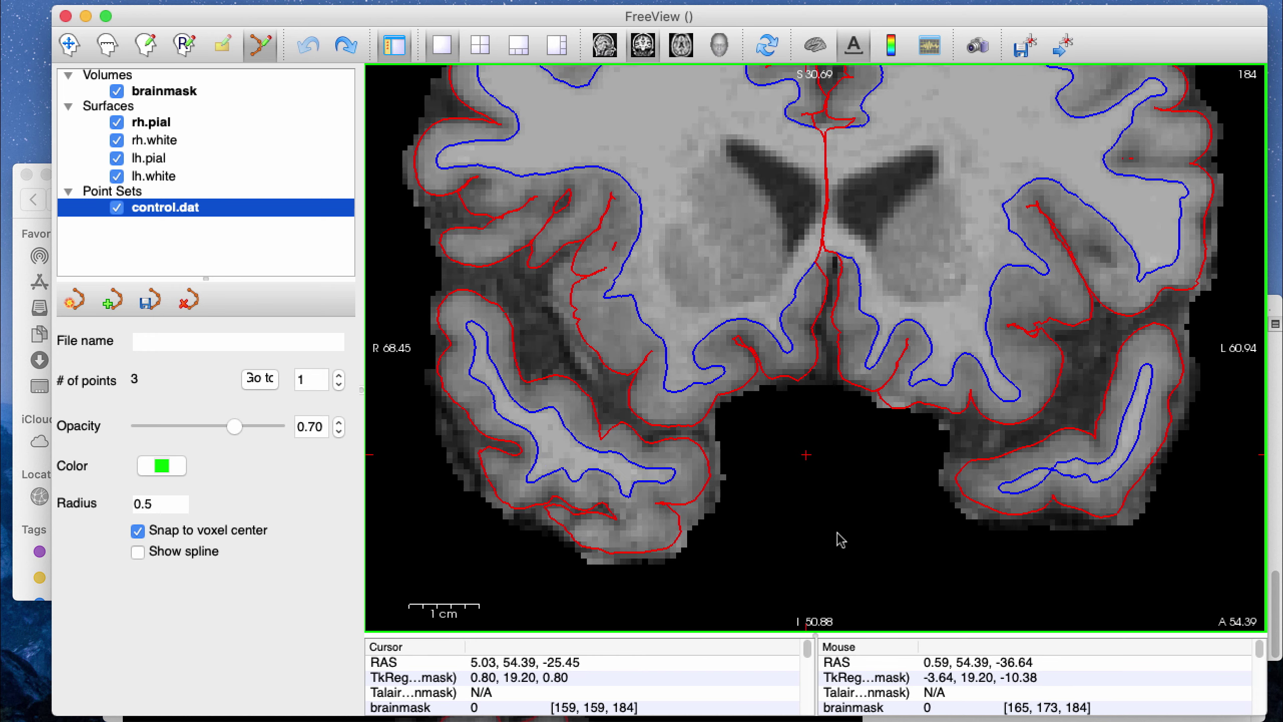
key(Up)
key(Up)
key(Up)
key(Up)
key(Up)
key(Up)
key(Up)
key(Up)
key(Up)
key(Up)
key(Up)
key(Up)
key(Up)
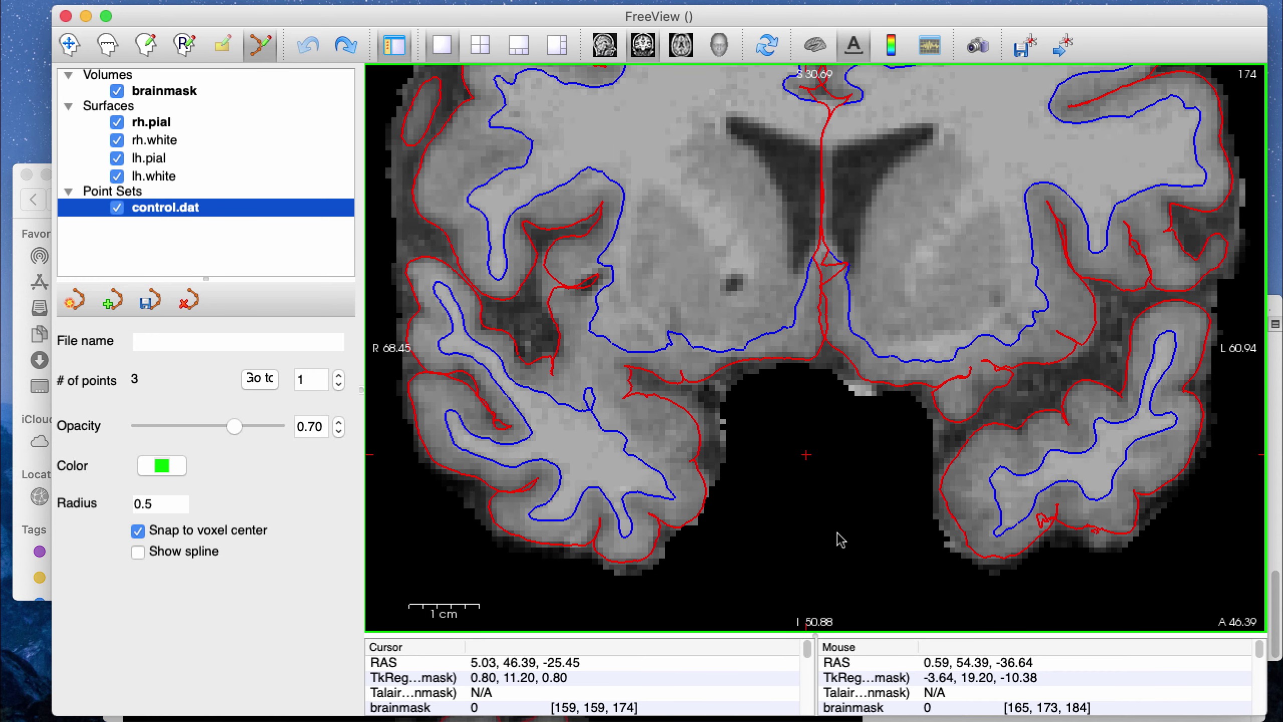
key(Up)
key(Up)
key(Up)
key(Up)
key(Up)
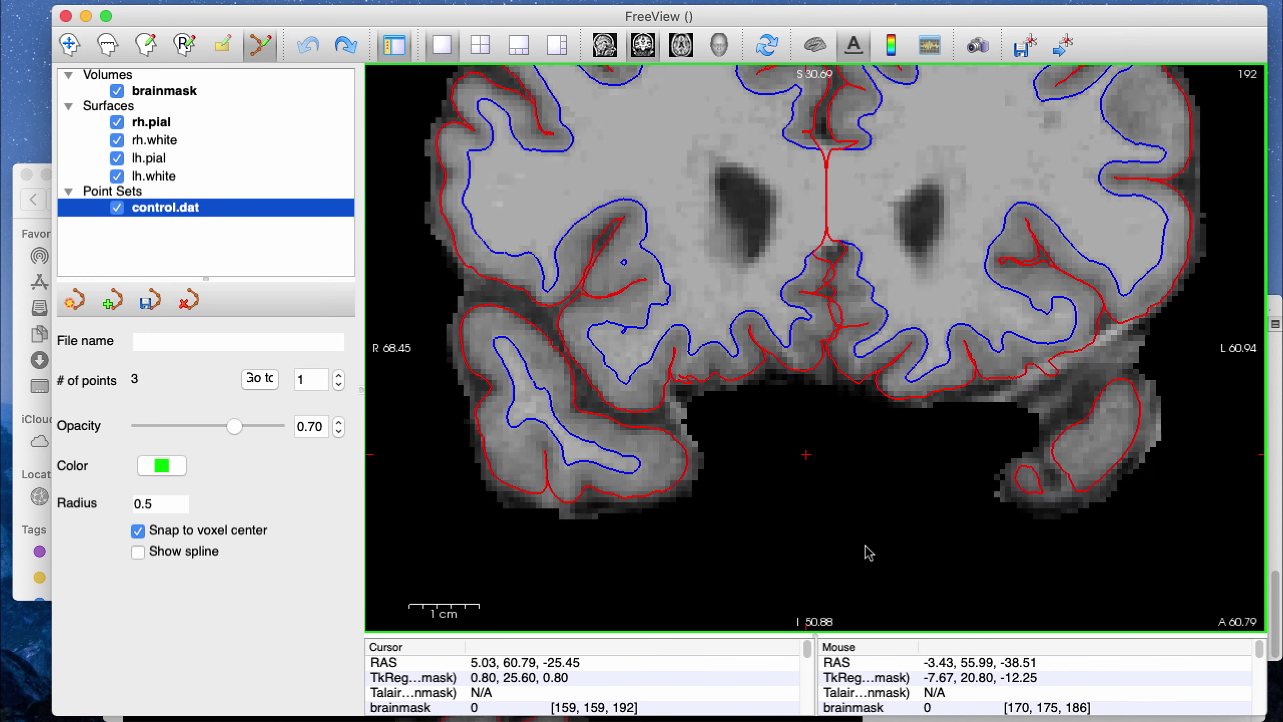
click(117, 176)
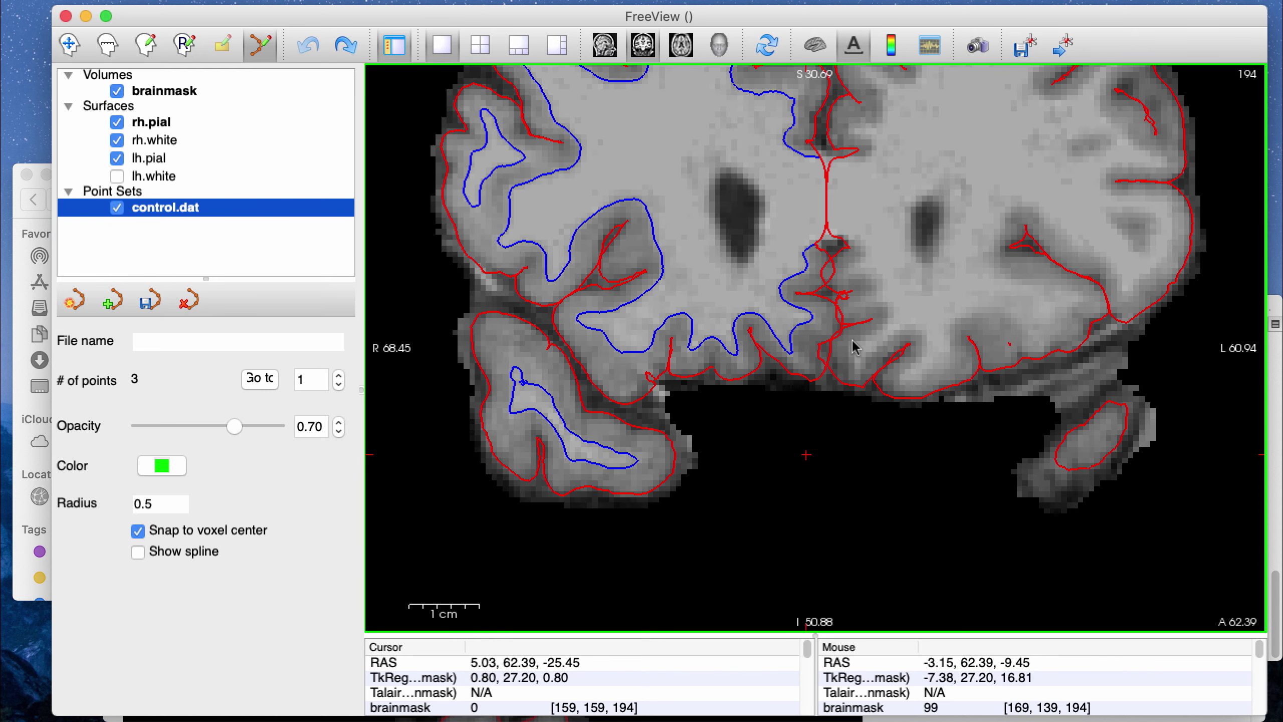
click(117, 176)
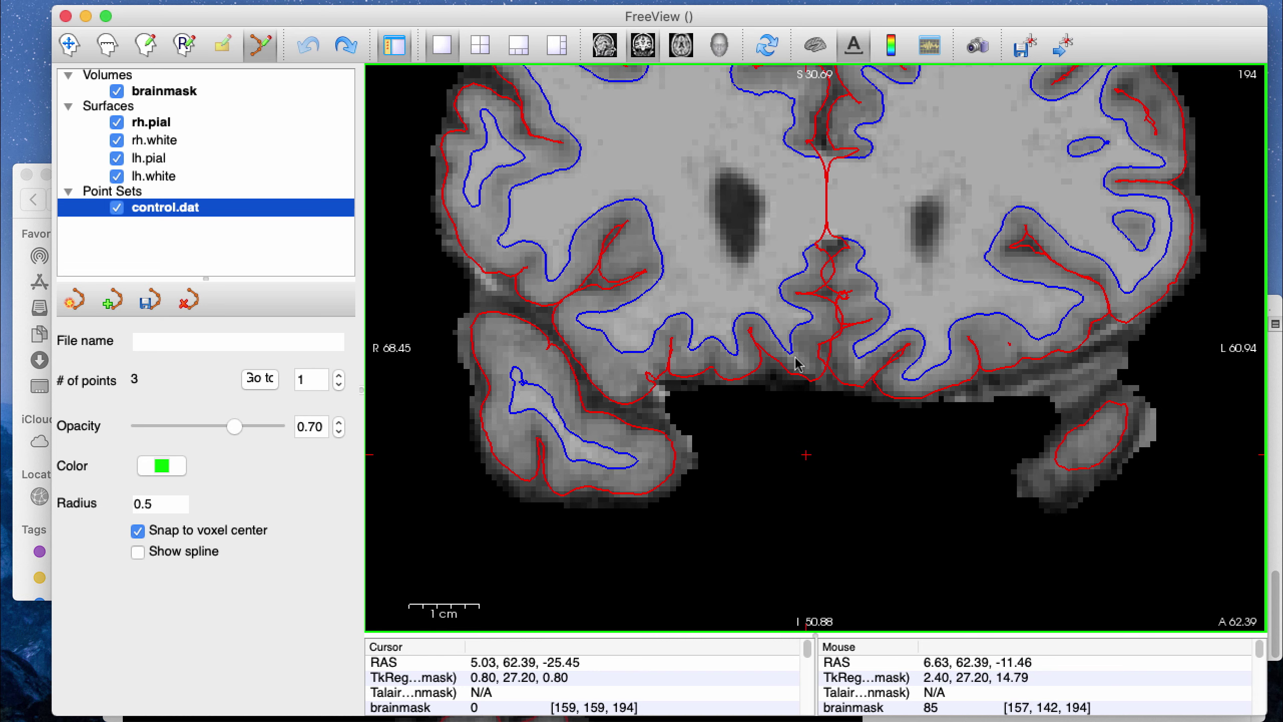
Step: Add two control points near the midline base on slice 194 and one on slice 195
click(861, 361)
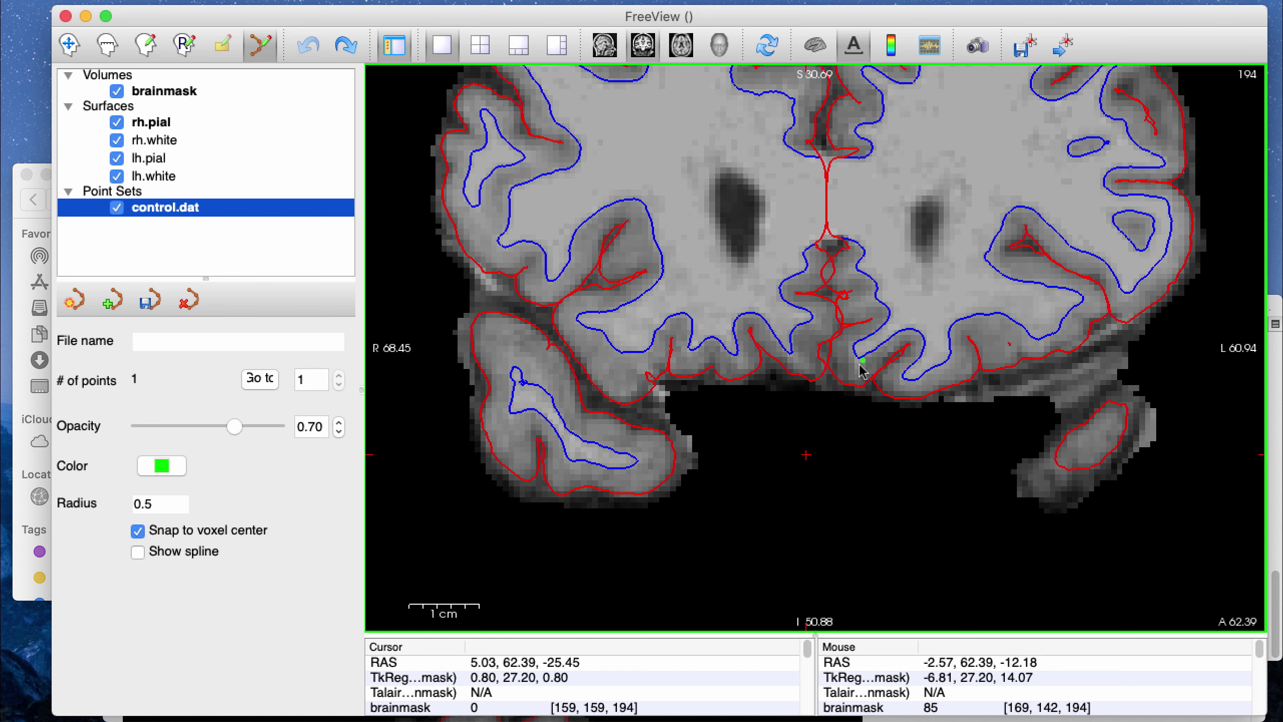
click(794, 355)
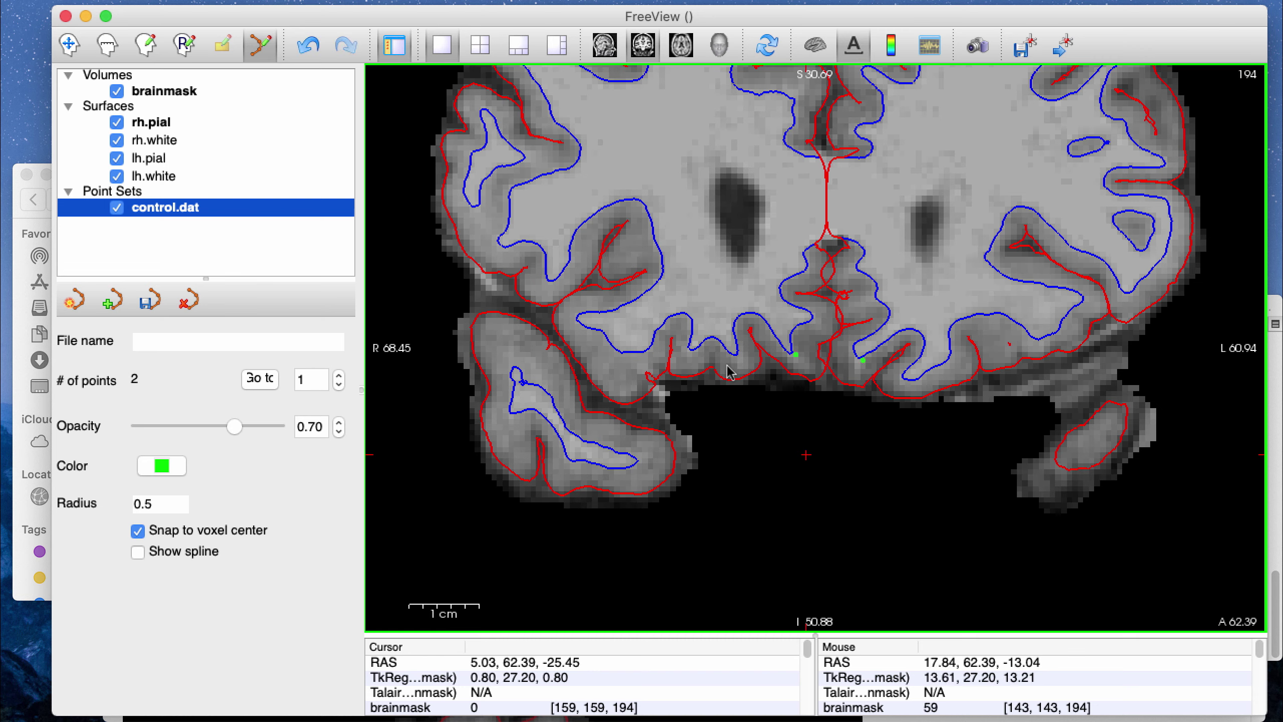
key(Up)
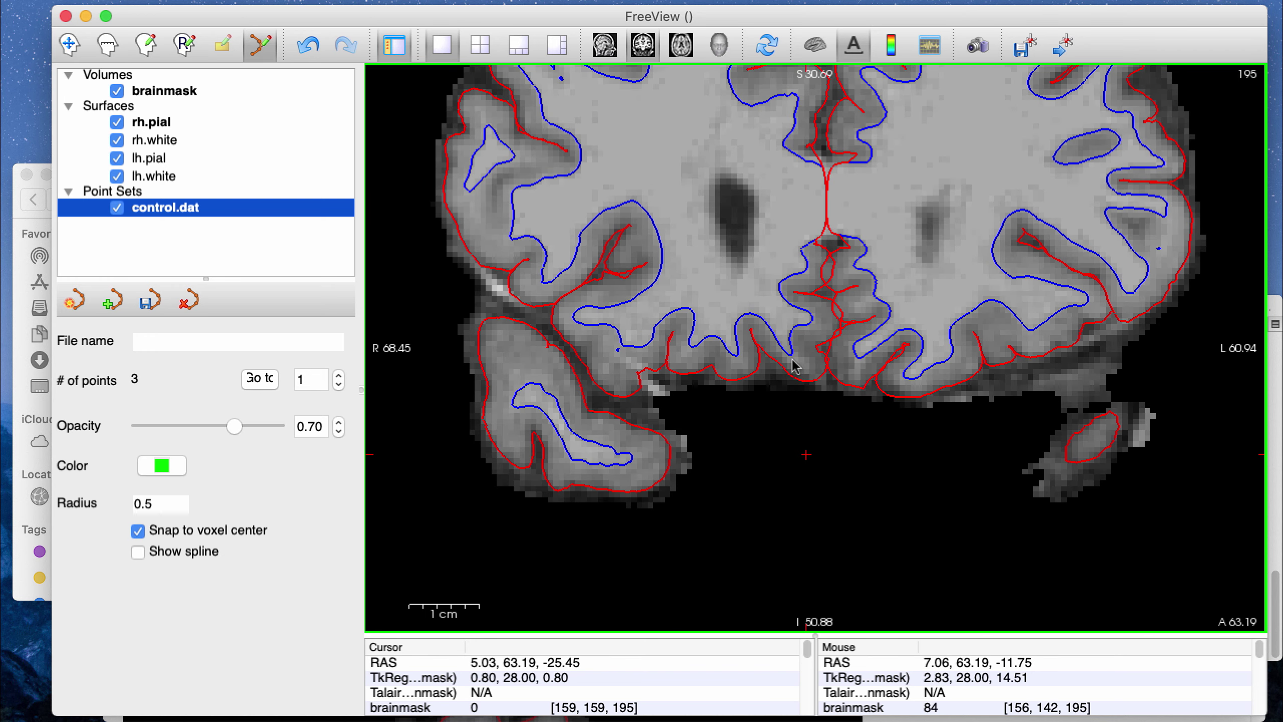
click(795, 360)
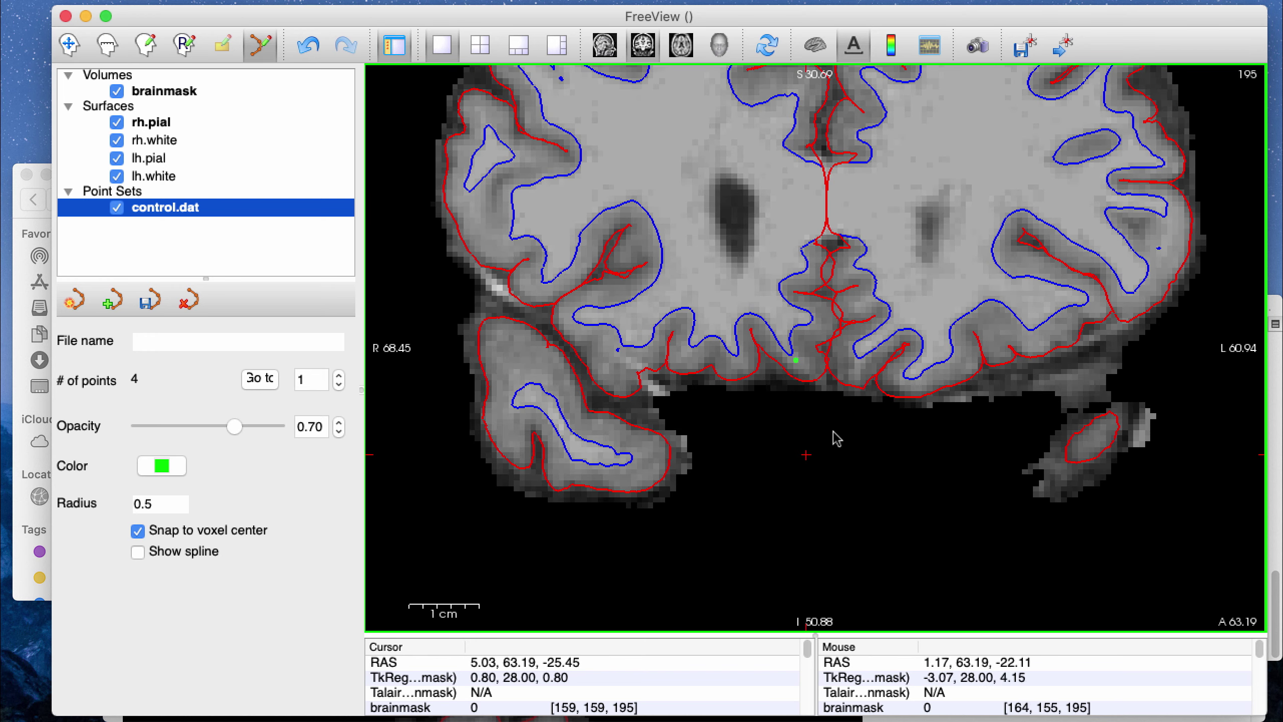
key(Up)
key(Up)
key(Up)
key(Up)
key(Up)
key(Up)
key(Up)
key(Up)
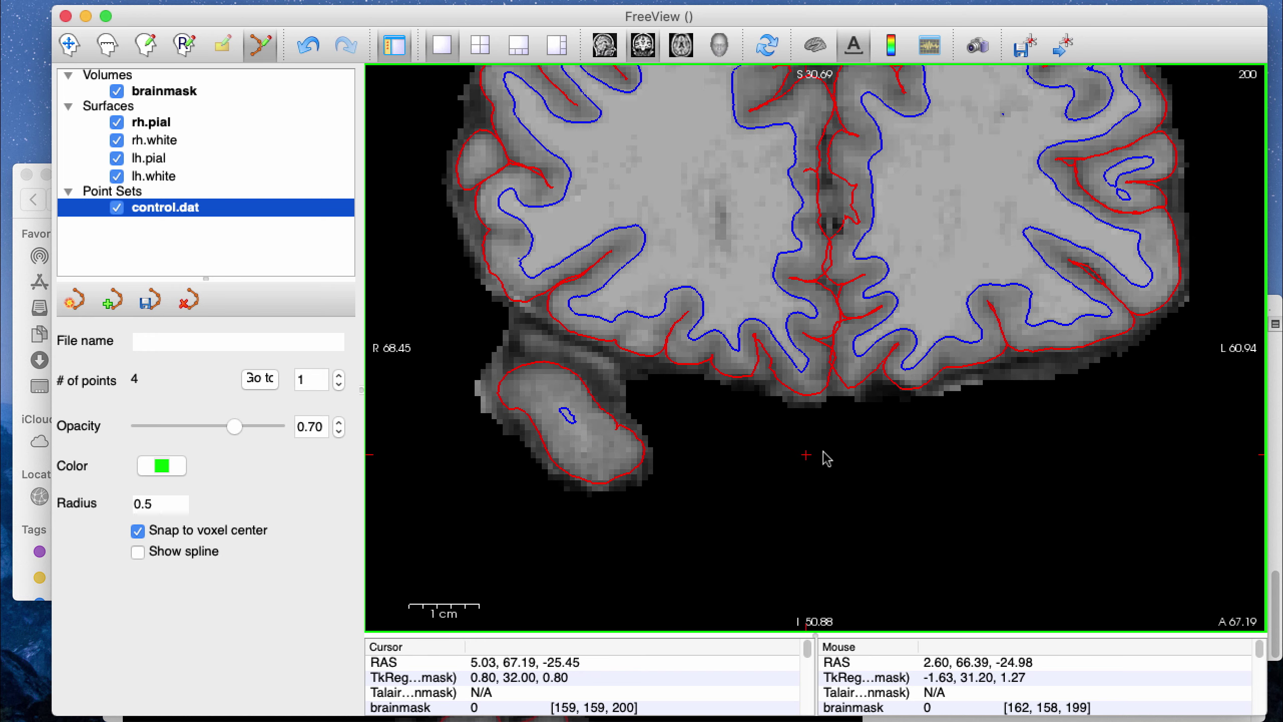
Step: Toggle the rh.white outline to inspect, then add a control point in the lower white matter
click(116, 141)
click(116, 141)
click(117, 142)
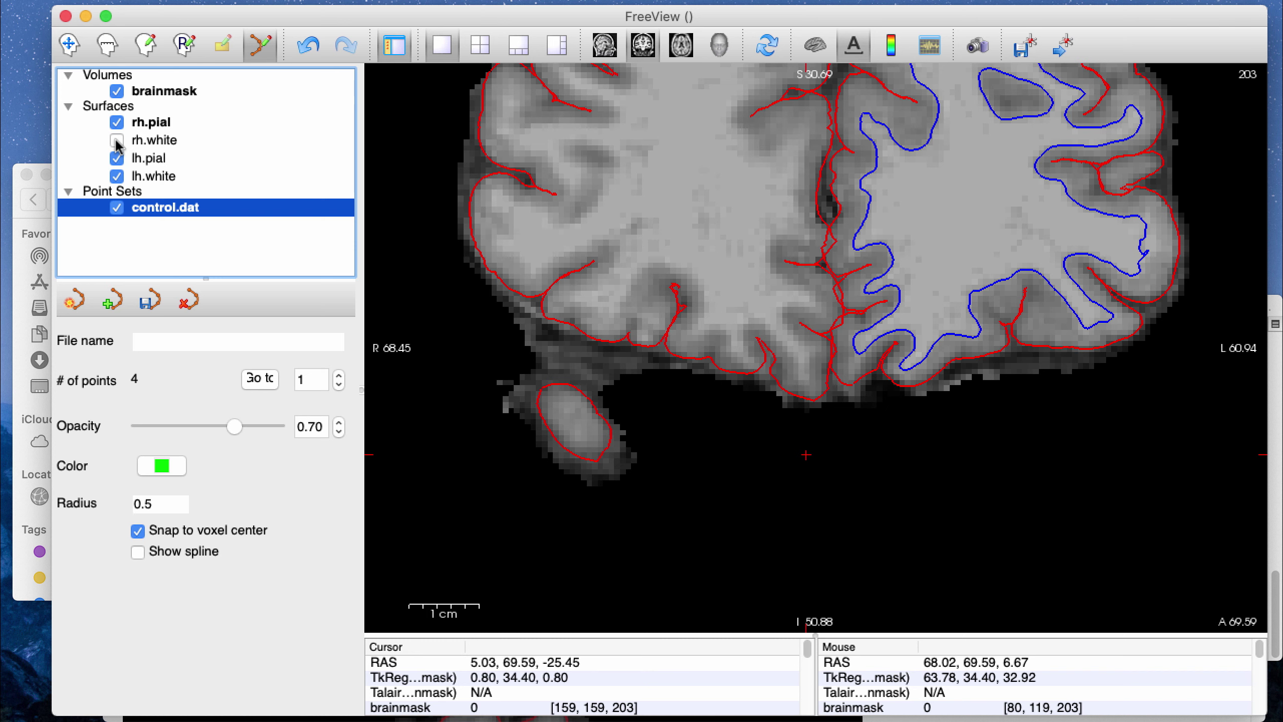
click(117, 141)
click(117, 142)
click(116, 141)
click(117, 141)
click(117, 142)
click(746, 360)
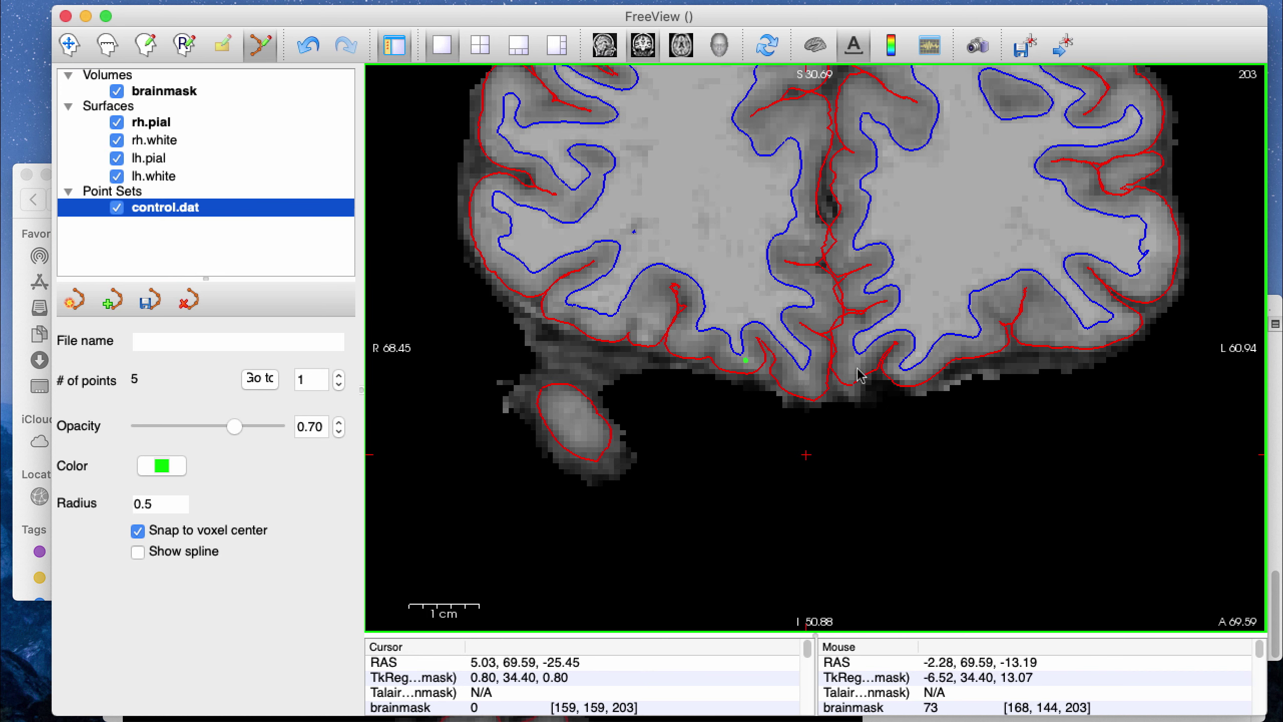
Step: Check the tissue under lh.white, step forward a slice, and add frontal white-matter control points
click(117, 176)
click(117, 177)
click(116, 177)
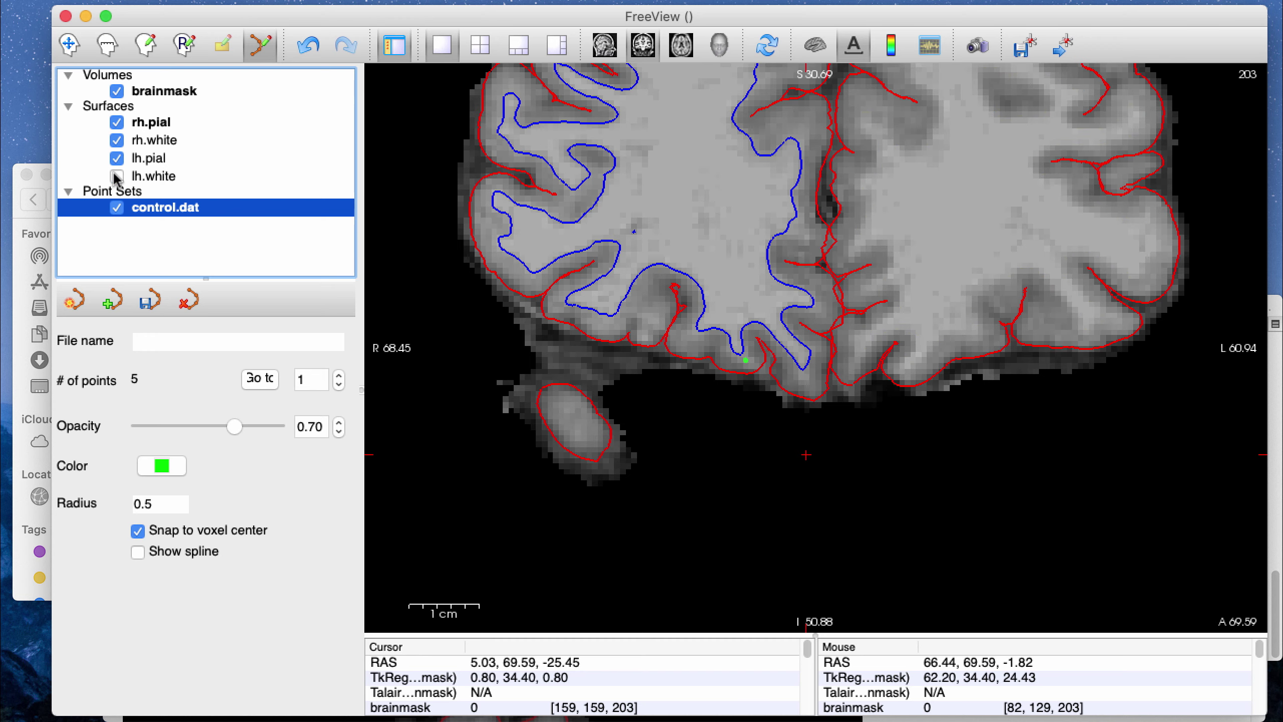
click(117, 176)
key(Up)
key(Up)
key(Up)
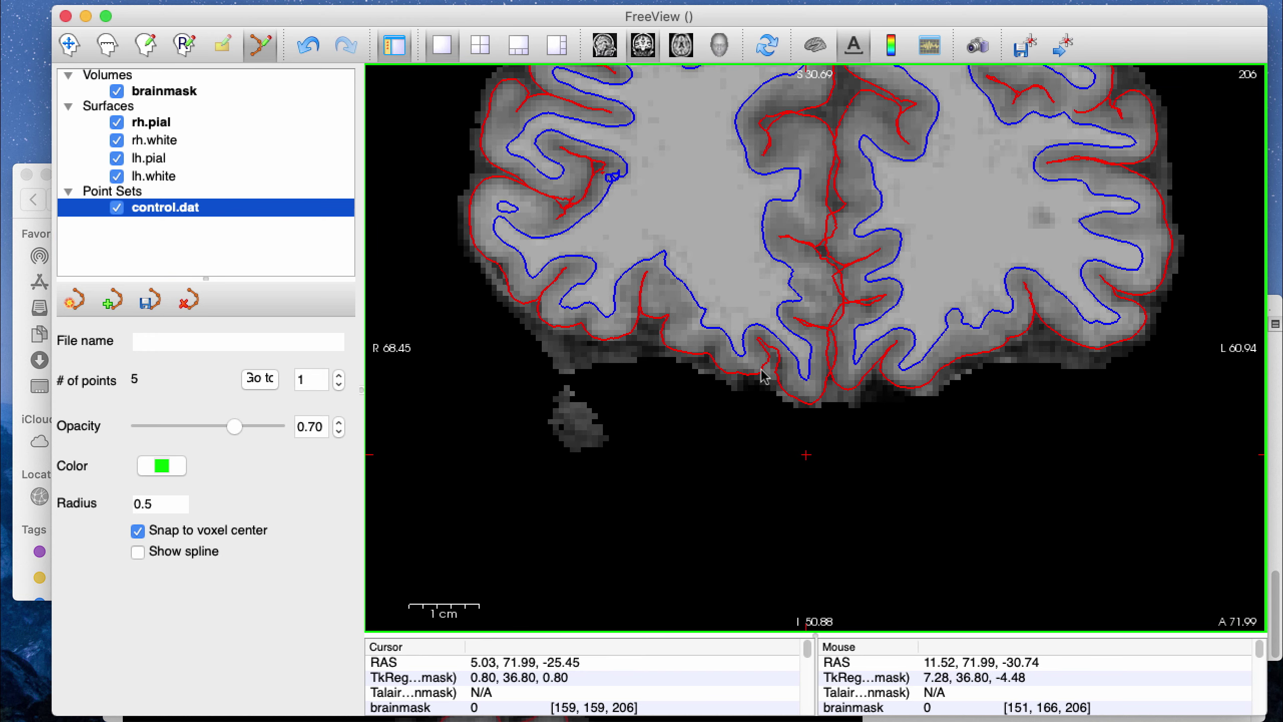
click(780, 303)
click(802, 228)
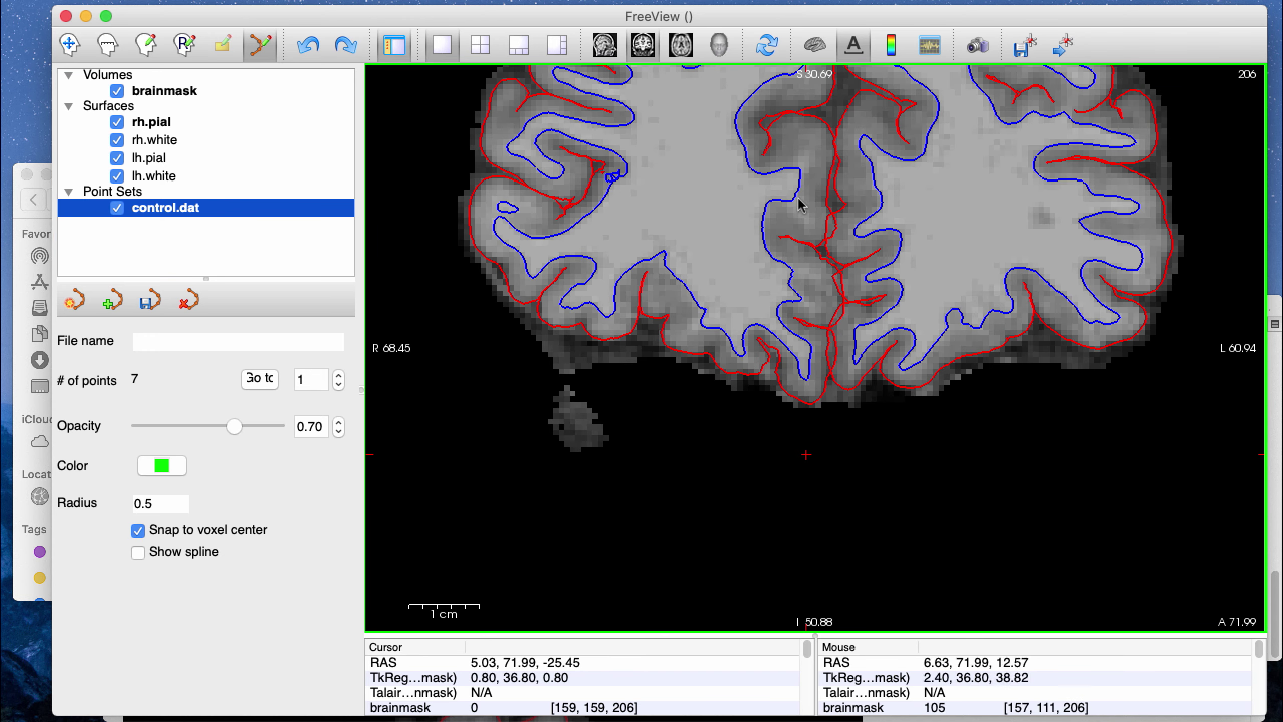
shift+click(795, 208)
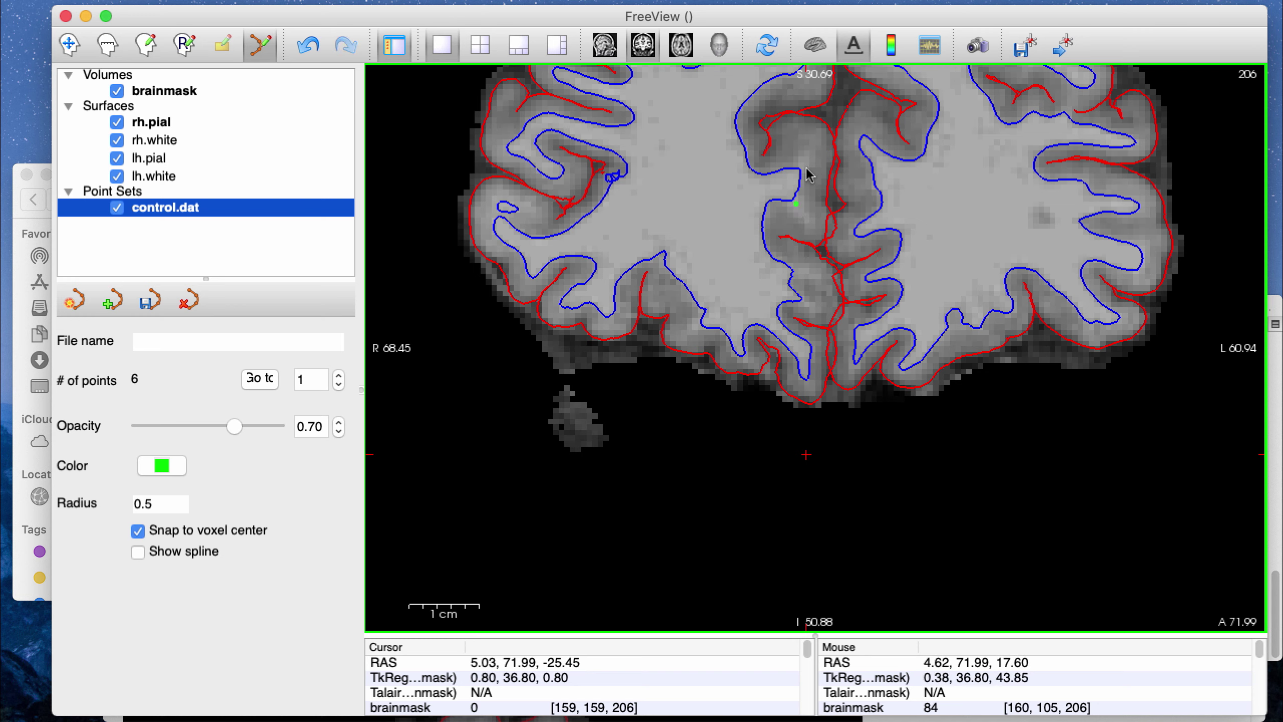
Step: Fix a misplaced point with undo and redo, then add another white-matter control point
click(803, 165)
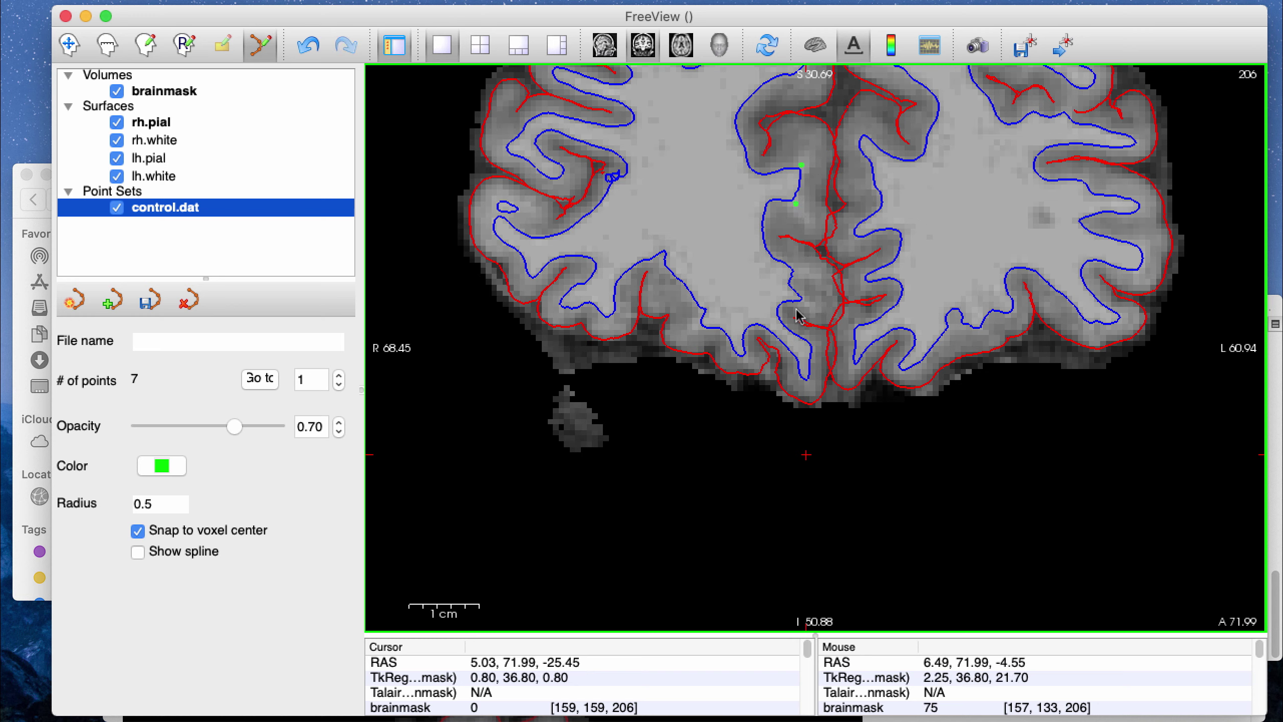
shift+click(801, 165)
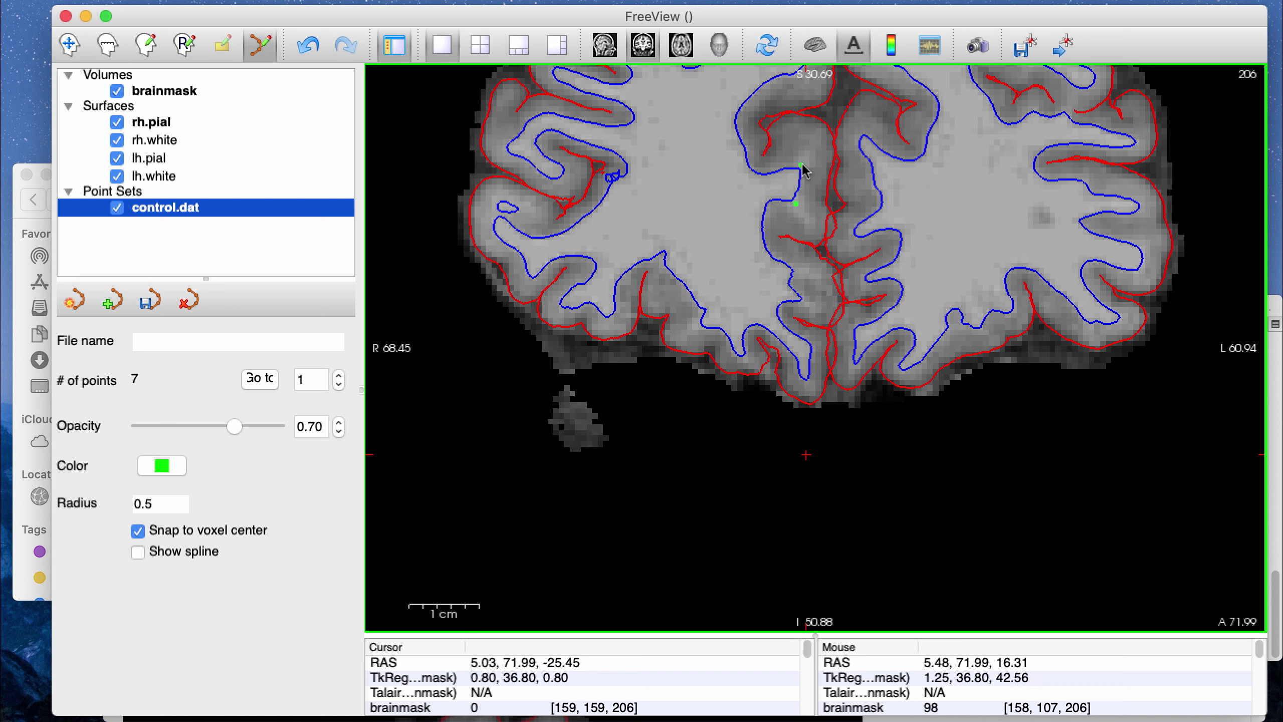
key(super+z)
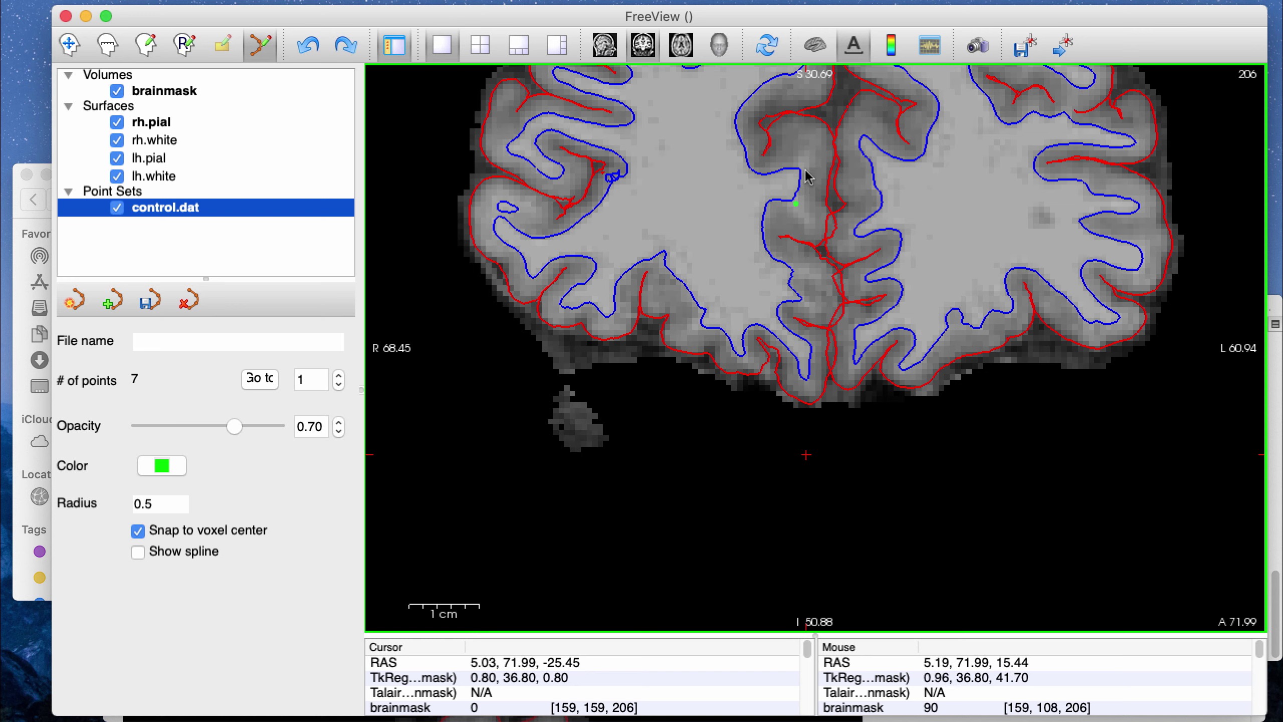
key(super+shift+z)
click(711, 286)
key(Up)
key(Up)
key(Up)
key(Up)
key(Up)
key(Up)
key(Up)
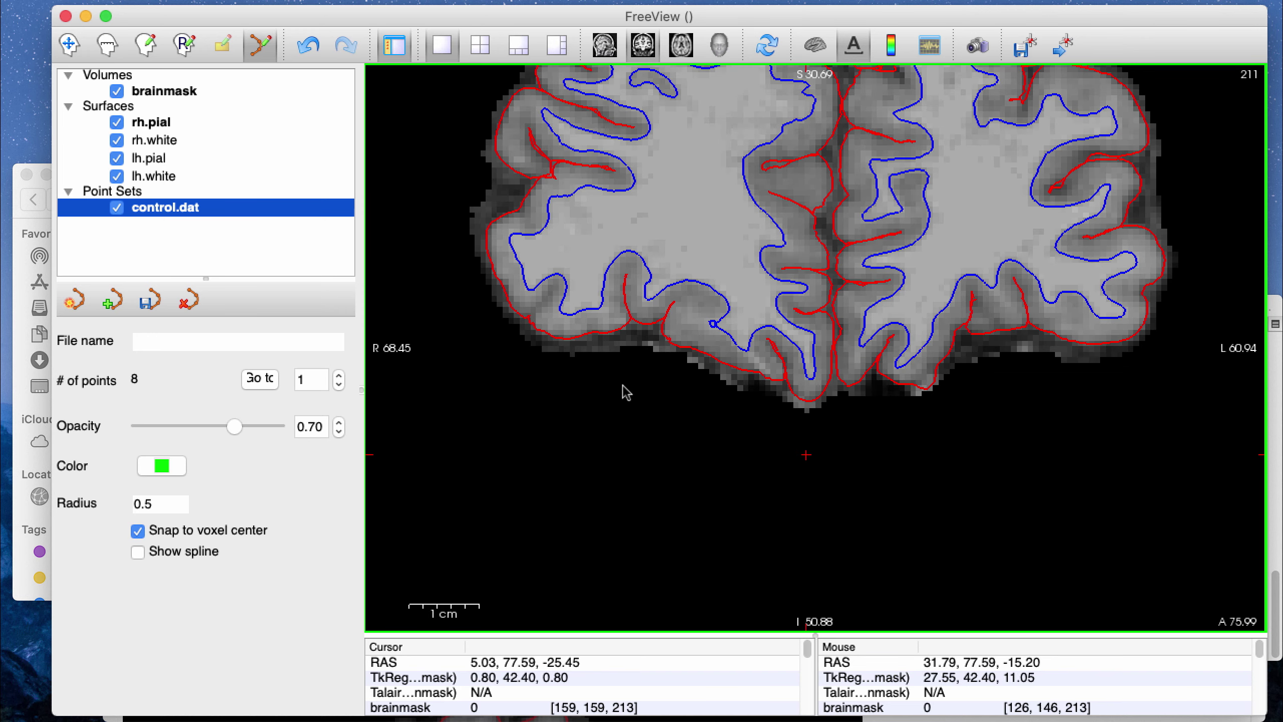
Step: Step back a few slices, toggle the rh.white surface to check tissue, and add two white-matter points
key(Down)
key(Down)
key(Down)
key(Down)
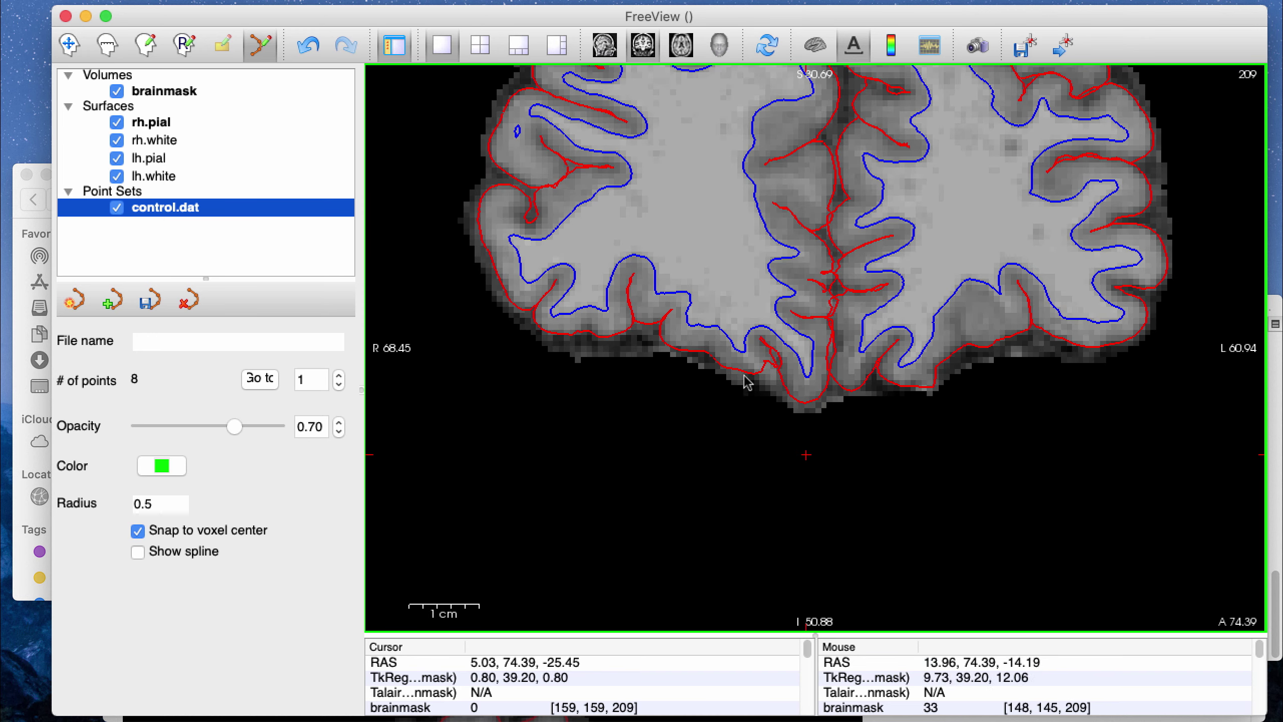
click(117, 142)
click(117, 142)
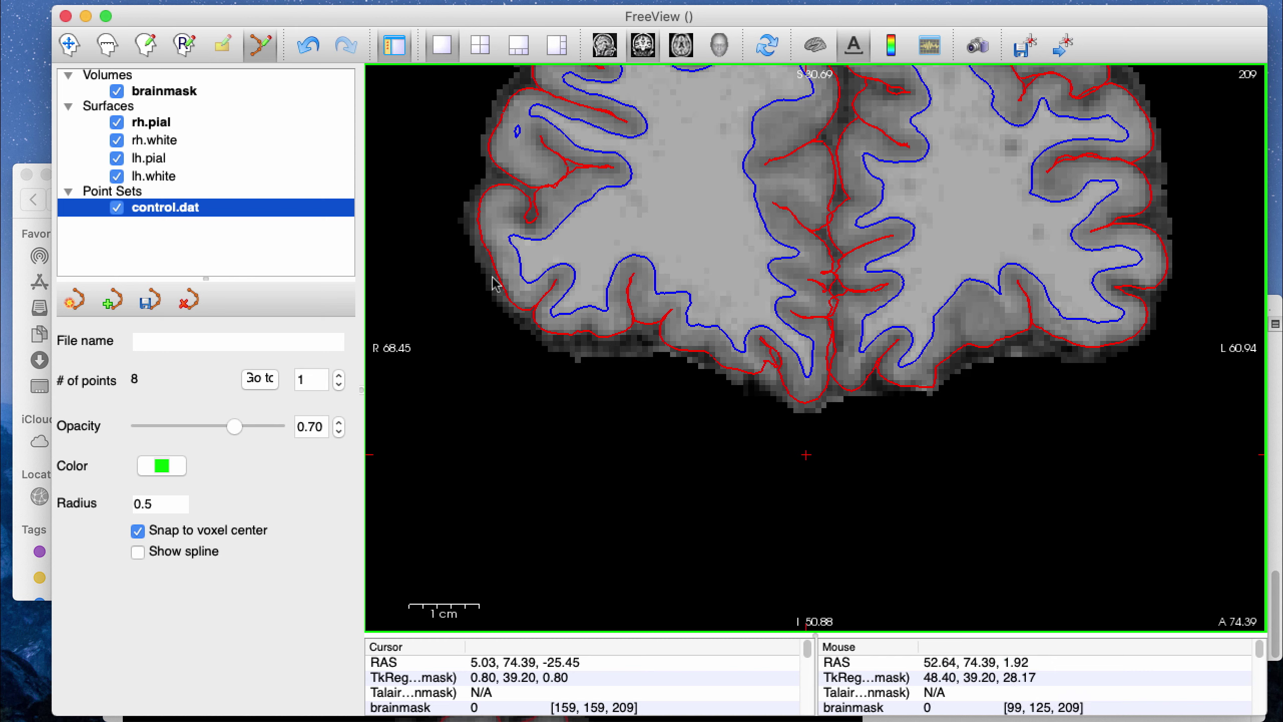
click(751, 360)
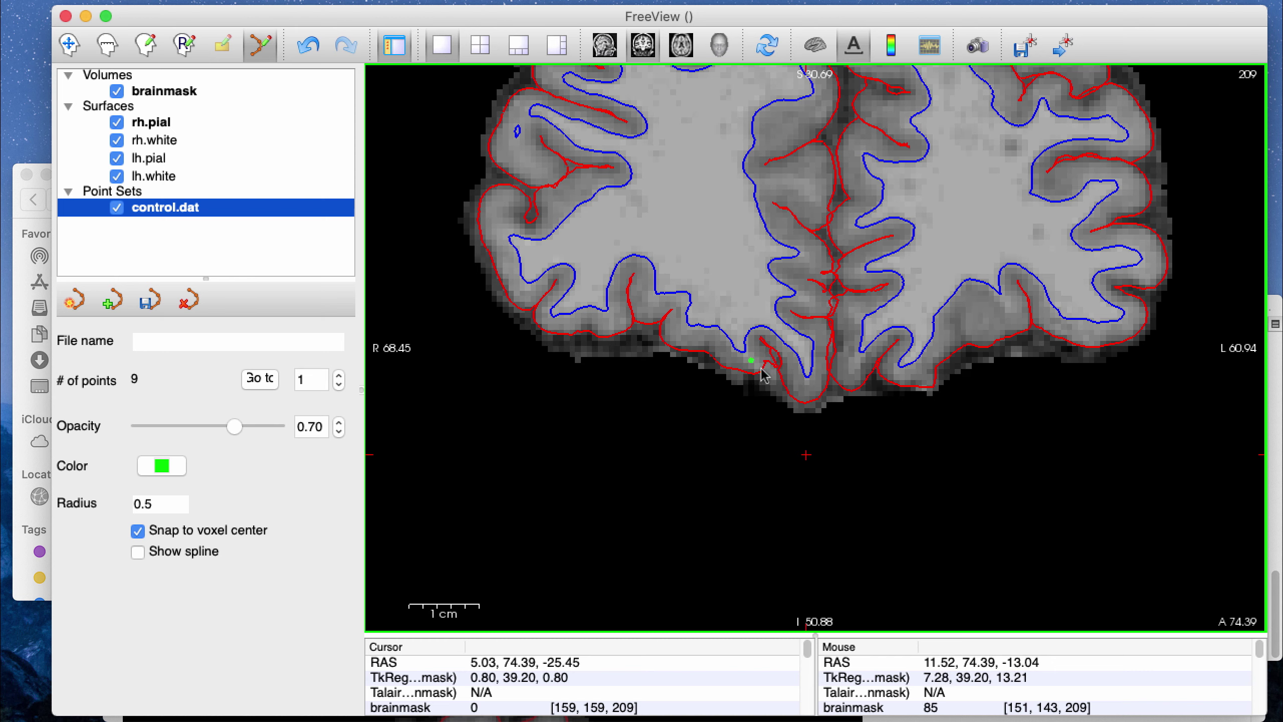
click(761, 367)
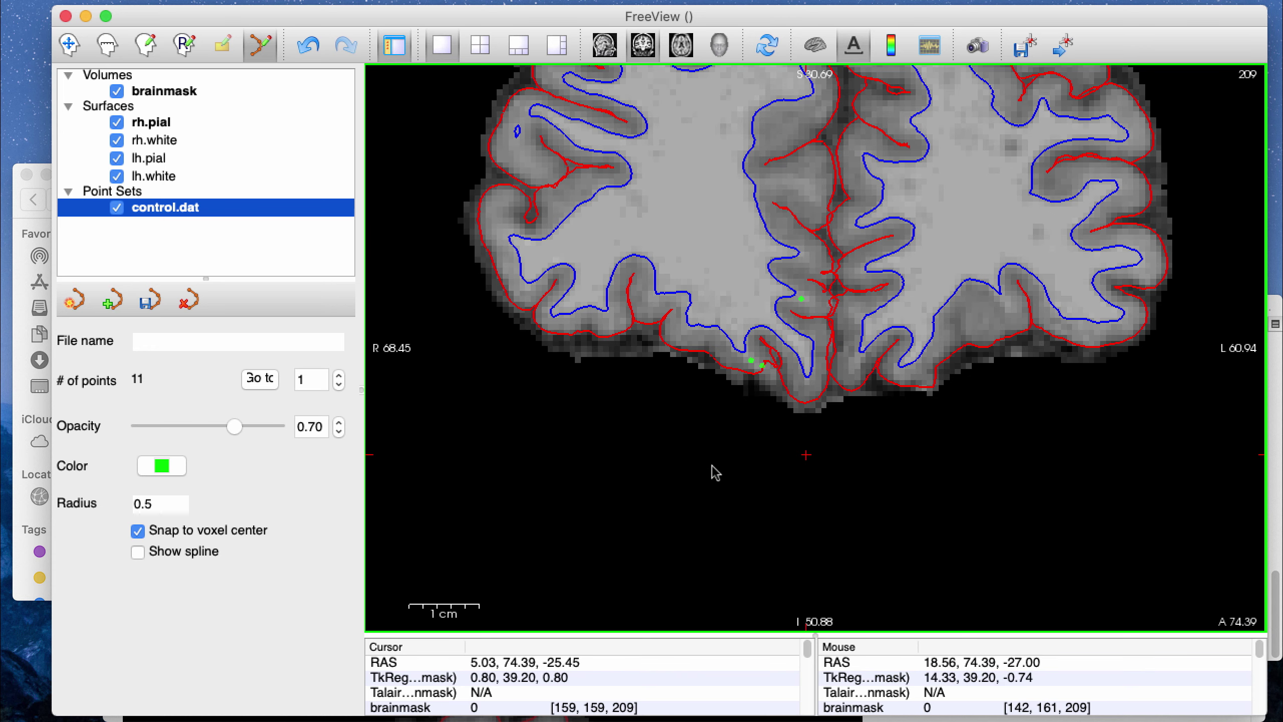
Step: Add four more control points along the lower frontal edge on neighbouring coronal slices
key(Up)
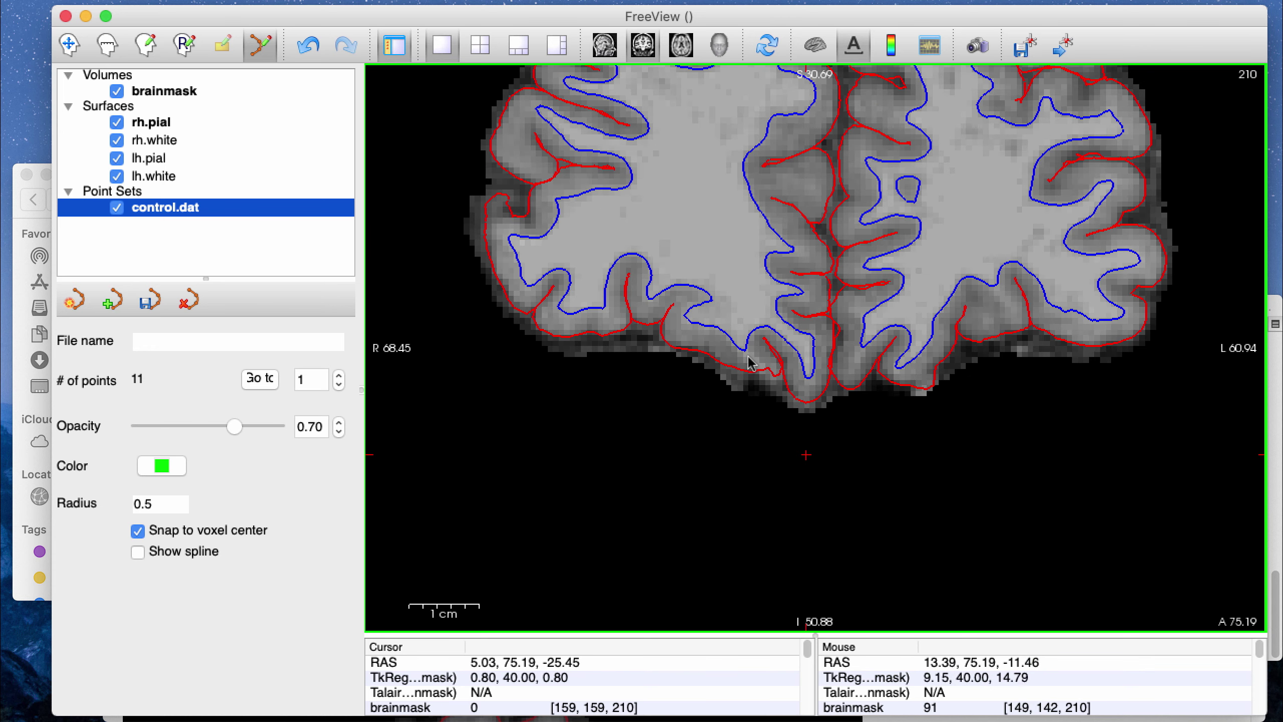
click(747, 355)
click(757, 366)
key(Down)
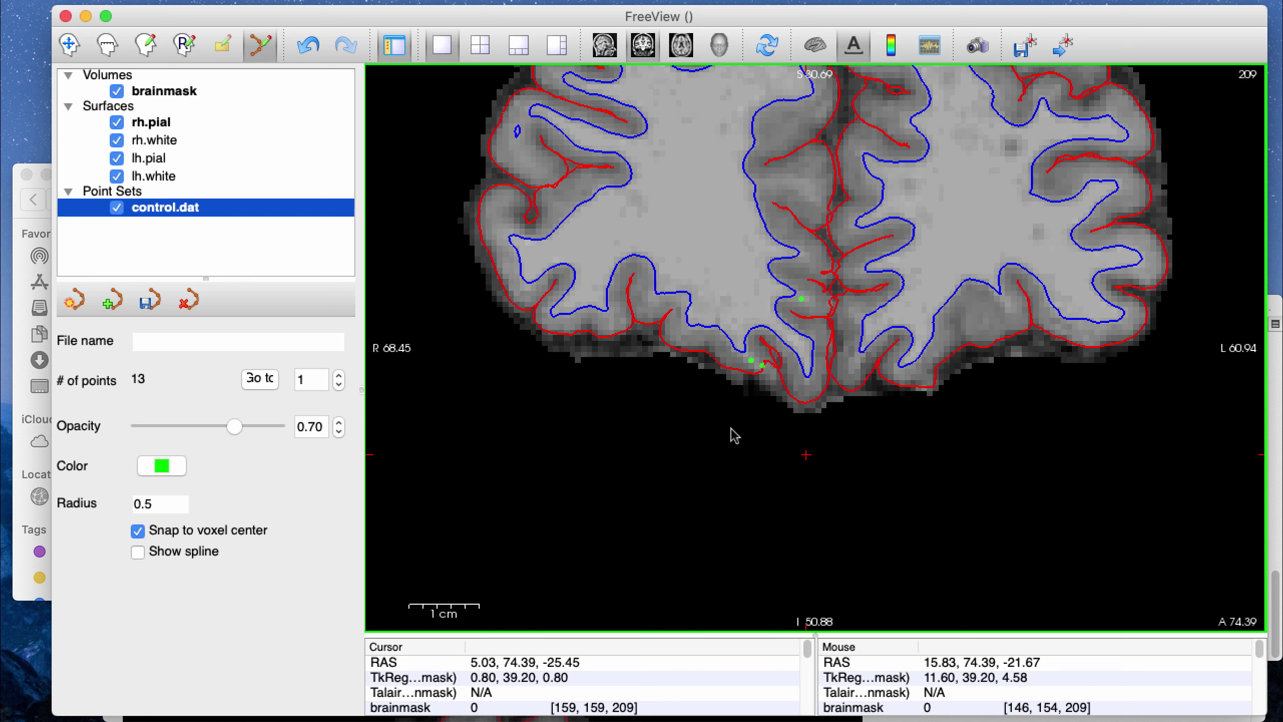
key(Down)
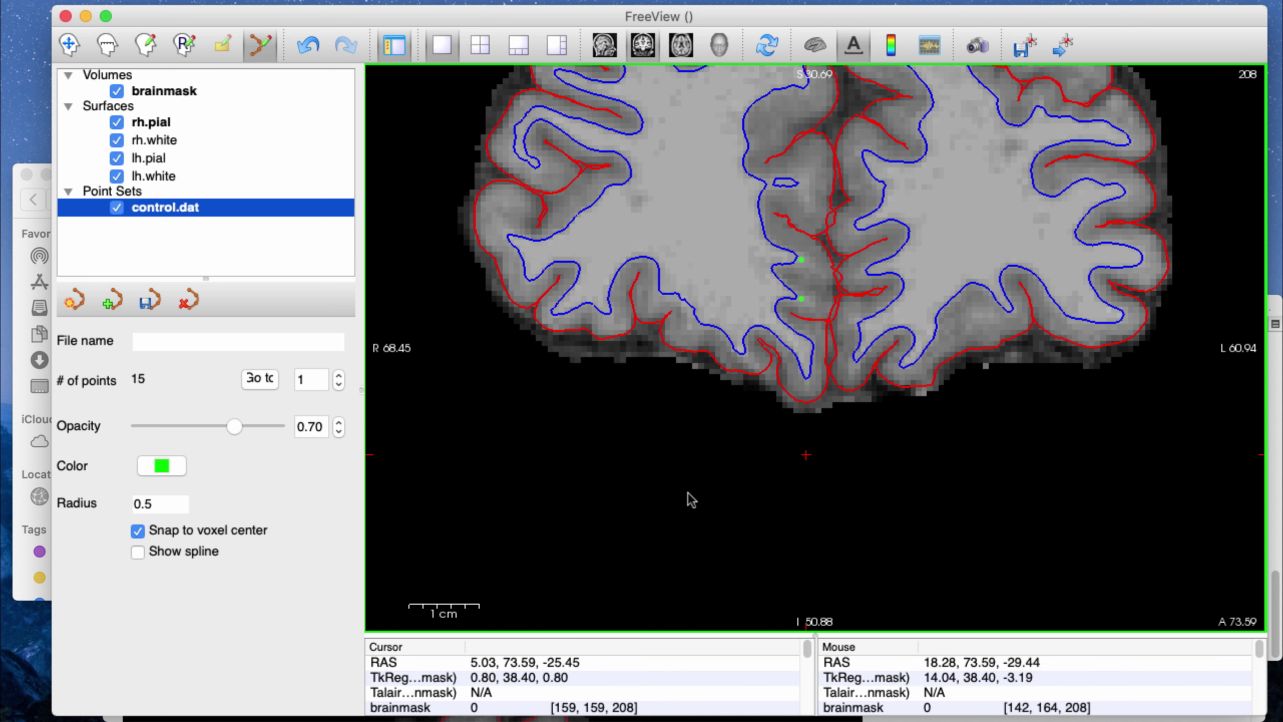
key(Up)
key(Up)
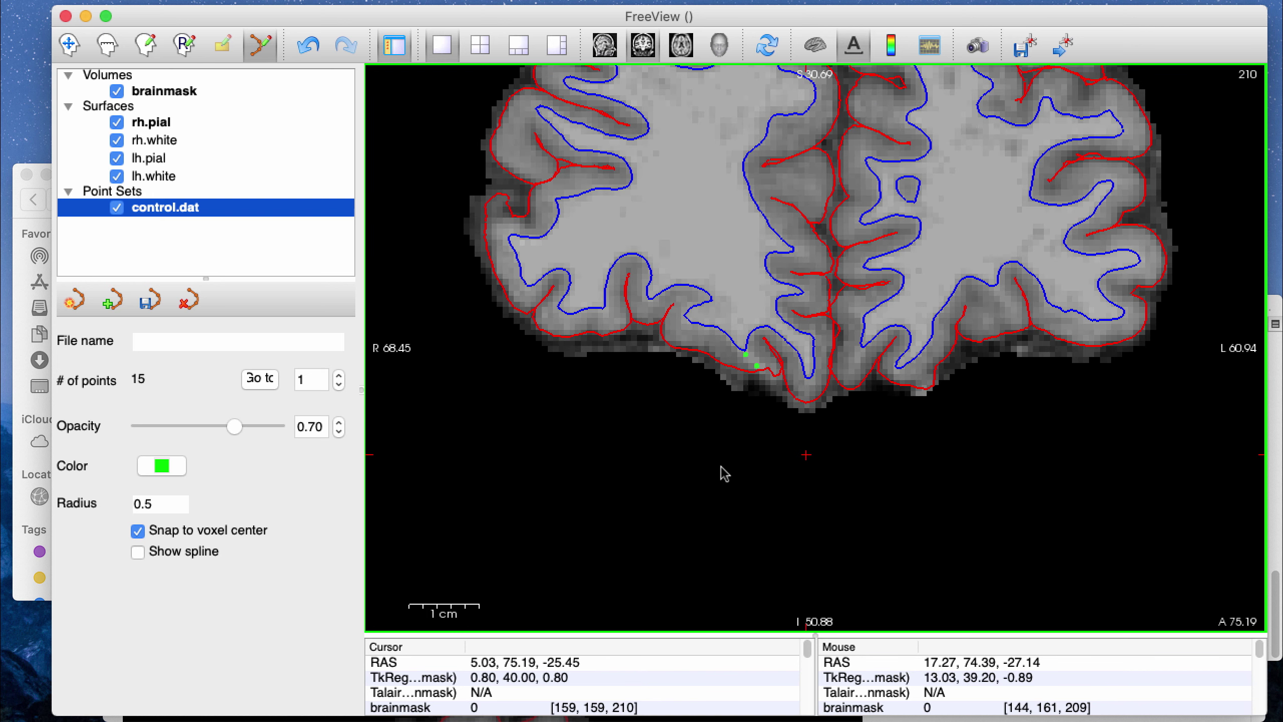
key(Up)
key(Up)
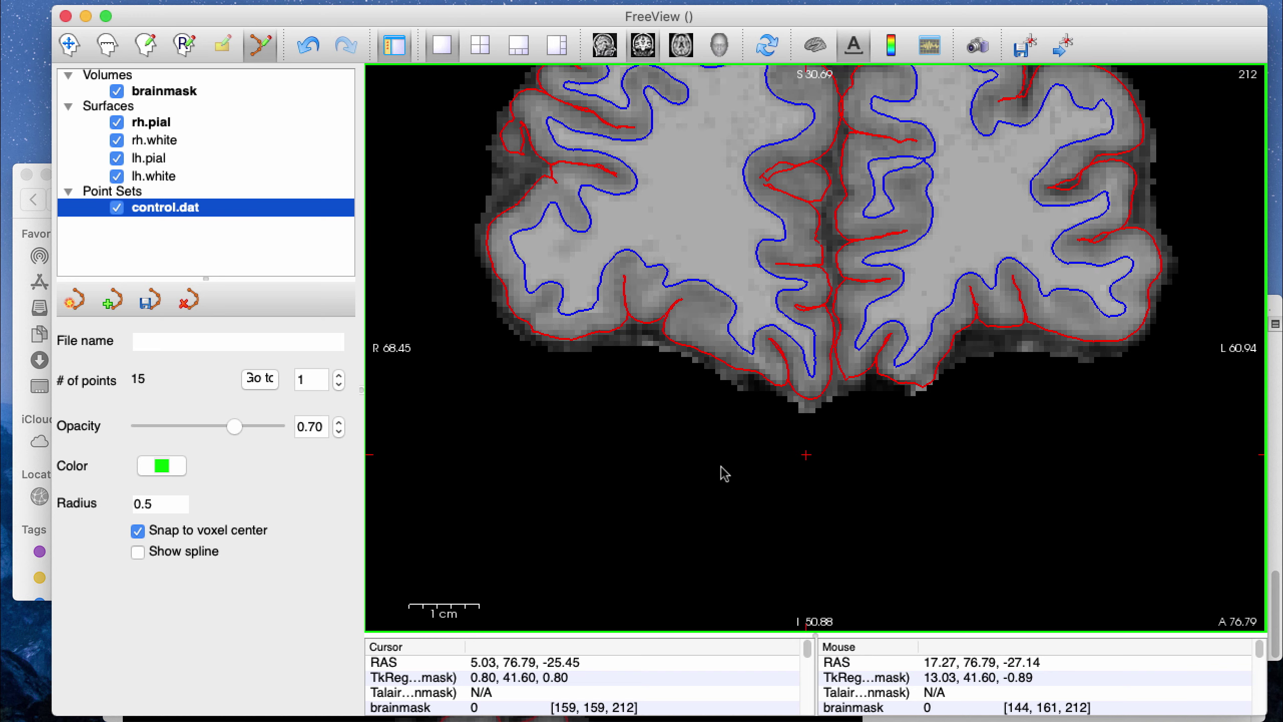
click(757, 356)
click(763, 360)
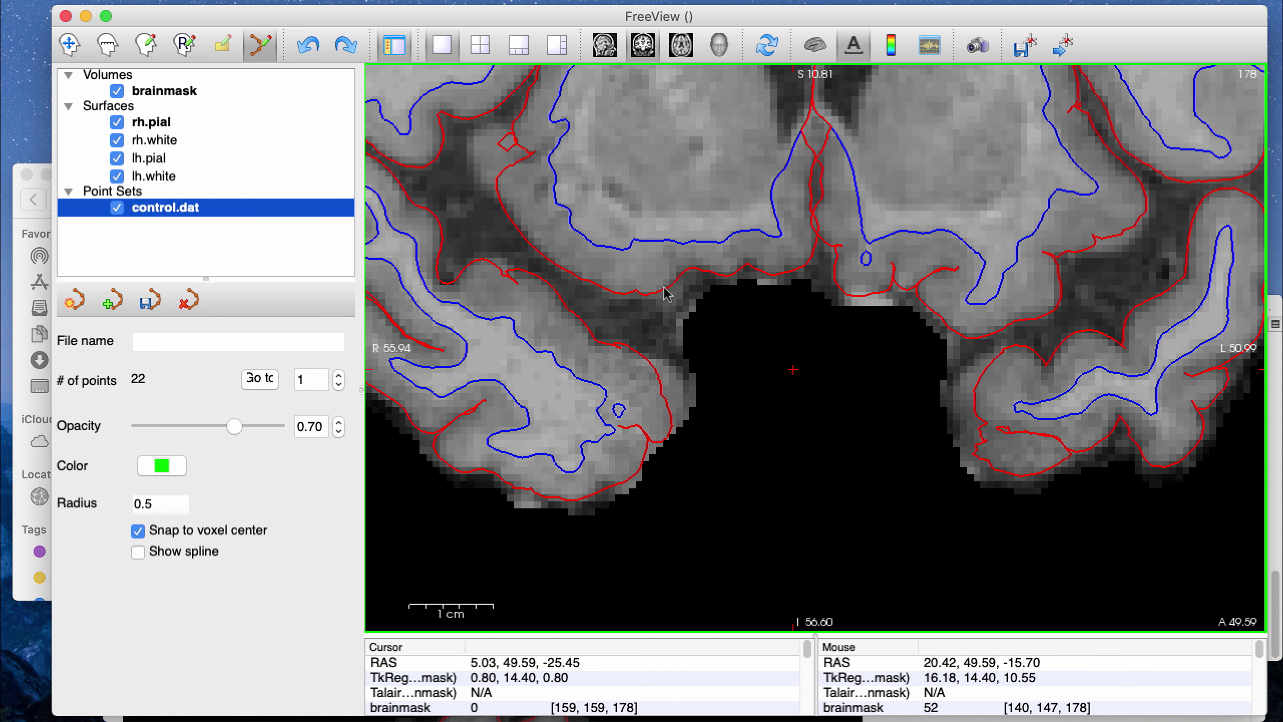
Step: Zoom into the temporal region and place a control point in white matter beside the blue outline
scroll(665, 290, down, 2)
scroll(666, 293, up, 4)
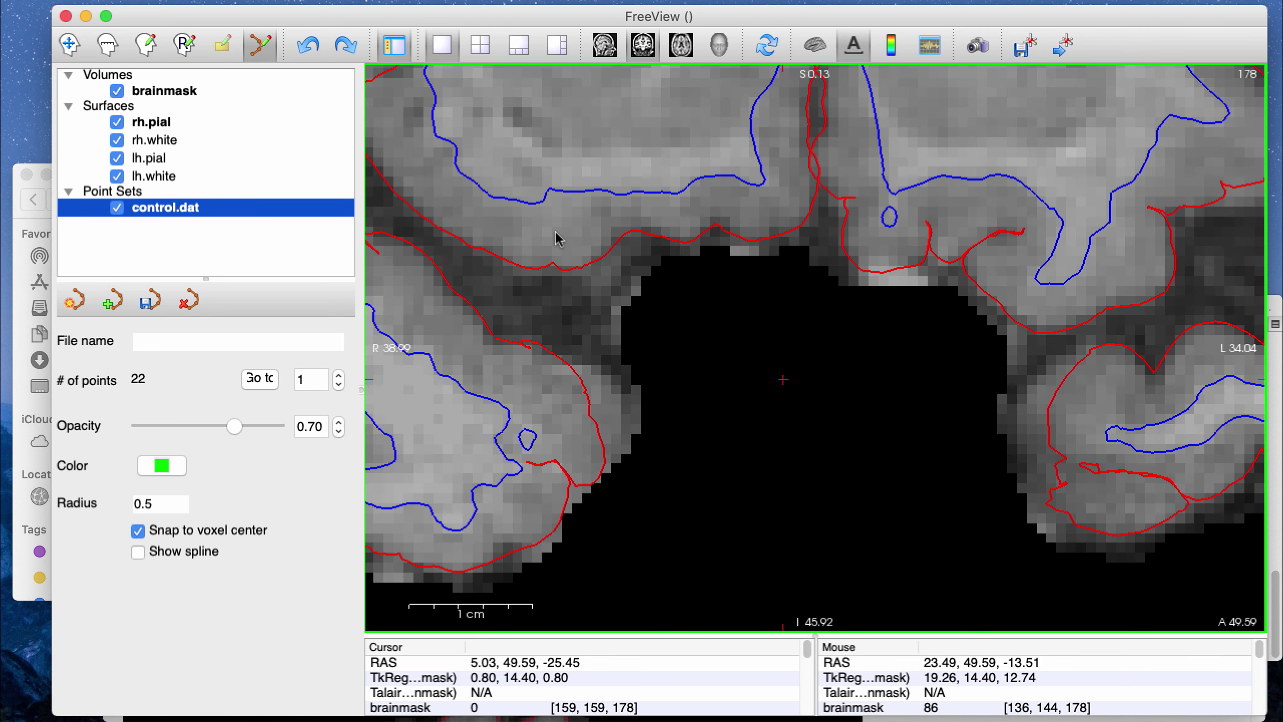
click(557, 232)
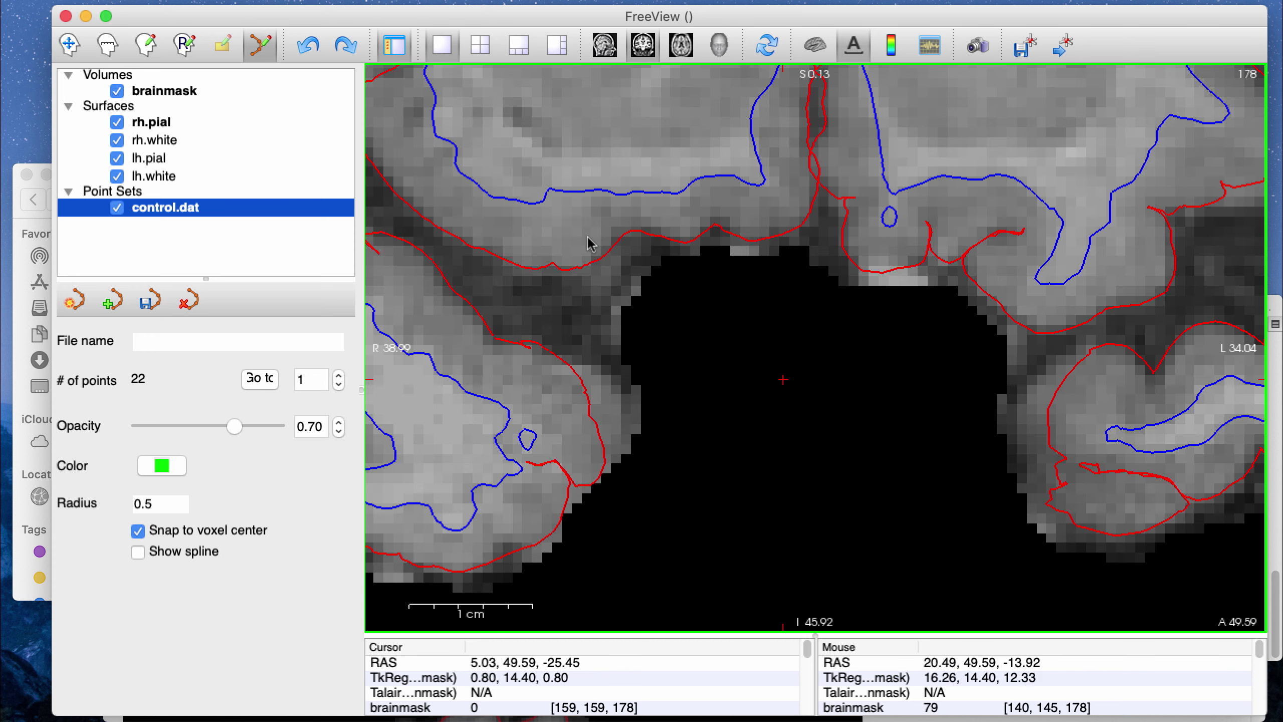
click(724, 152)
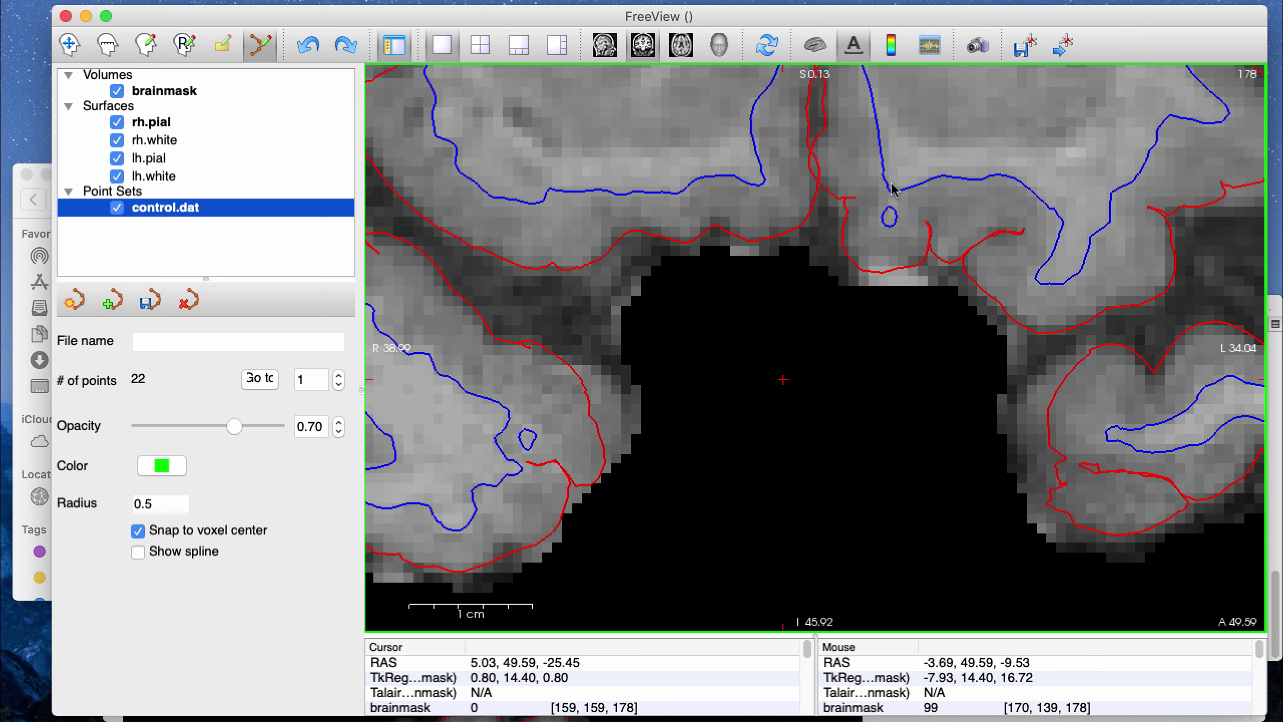
Step: Zoom in and out to inspect the region, then advance to a more anterior coronal slice
scroll(839, 280, down, 1)
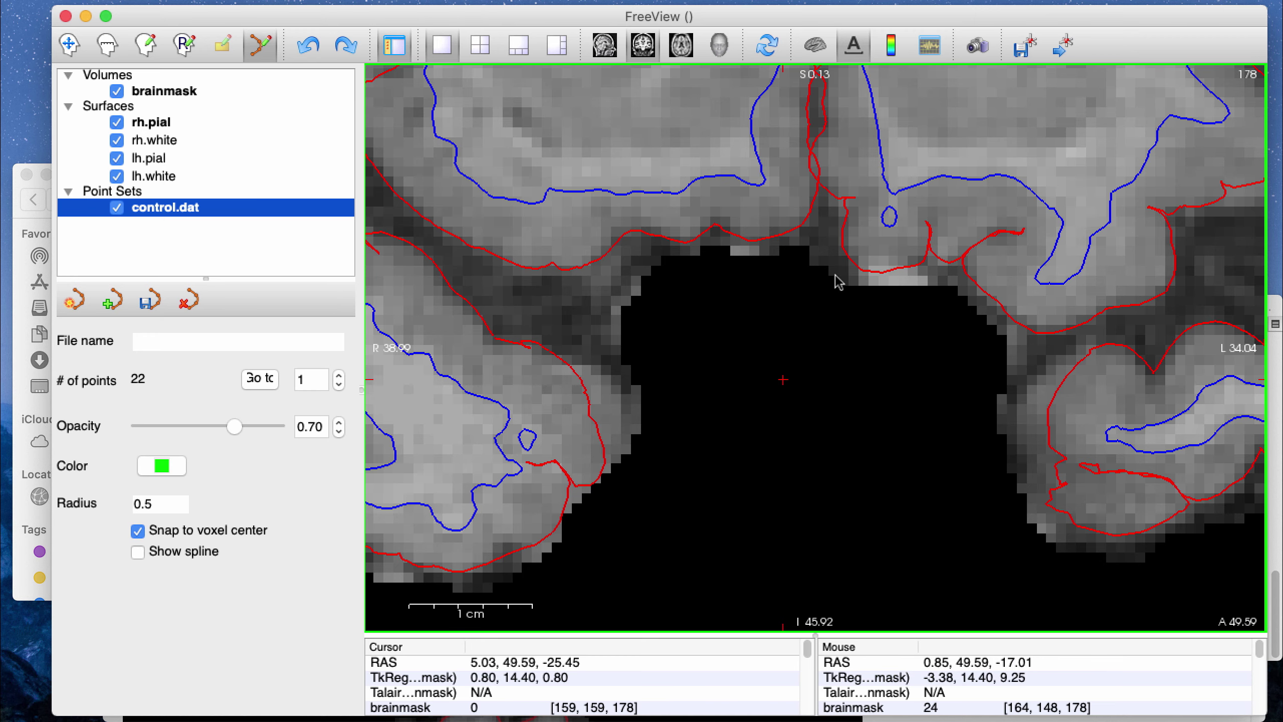
scroll(839, 280, up, 2)
scroll(839, 281, down, 2)
scroll(838, 280, down, 1)
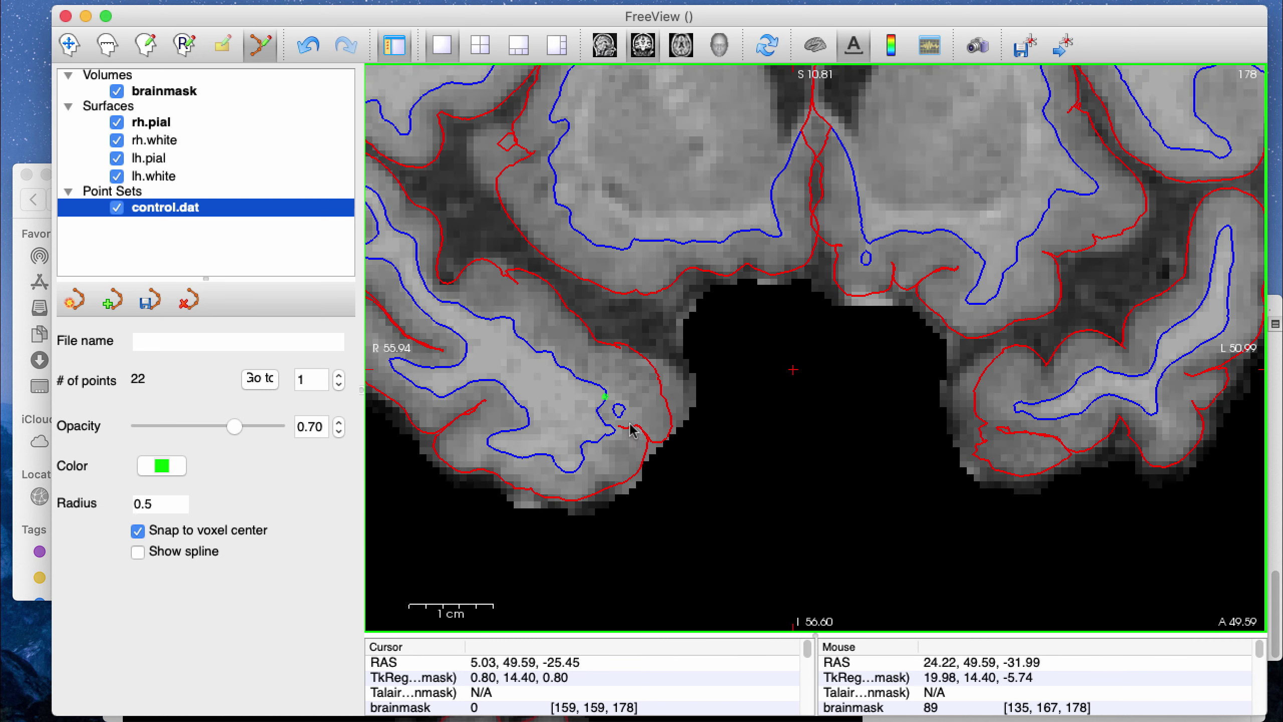
scroll(631, 429, down, 1)
scroll(632, 429, up, 3)
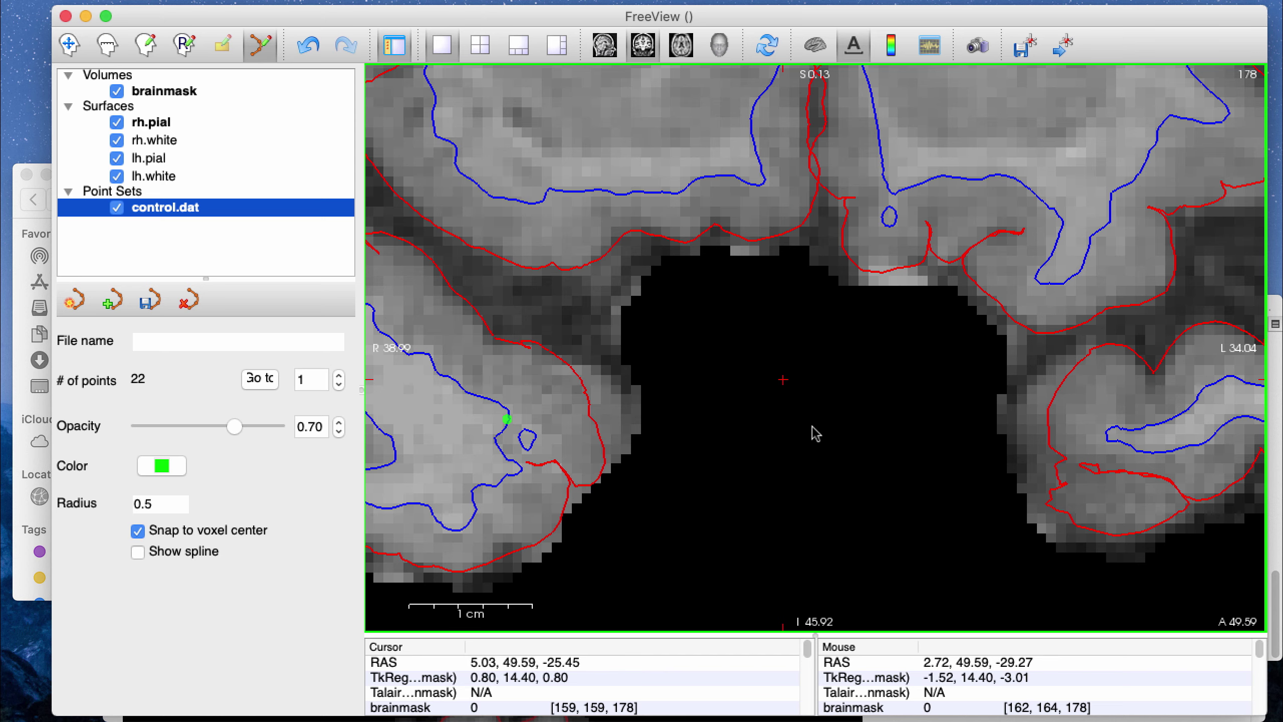
scroll(812, 426, down, 2)
key(Up)
key(Up)
key(Up)
key(Up)
key(Up)
key(Up)
key(Up)
key(Up)
key(Up)
key(Up)
key(Up)
key(Up)
key(Up)
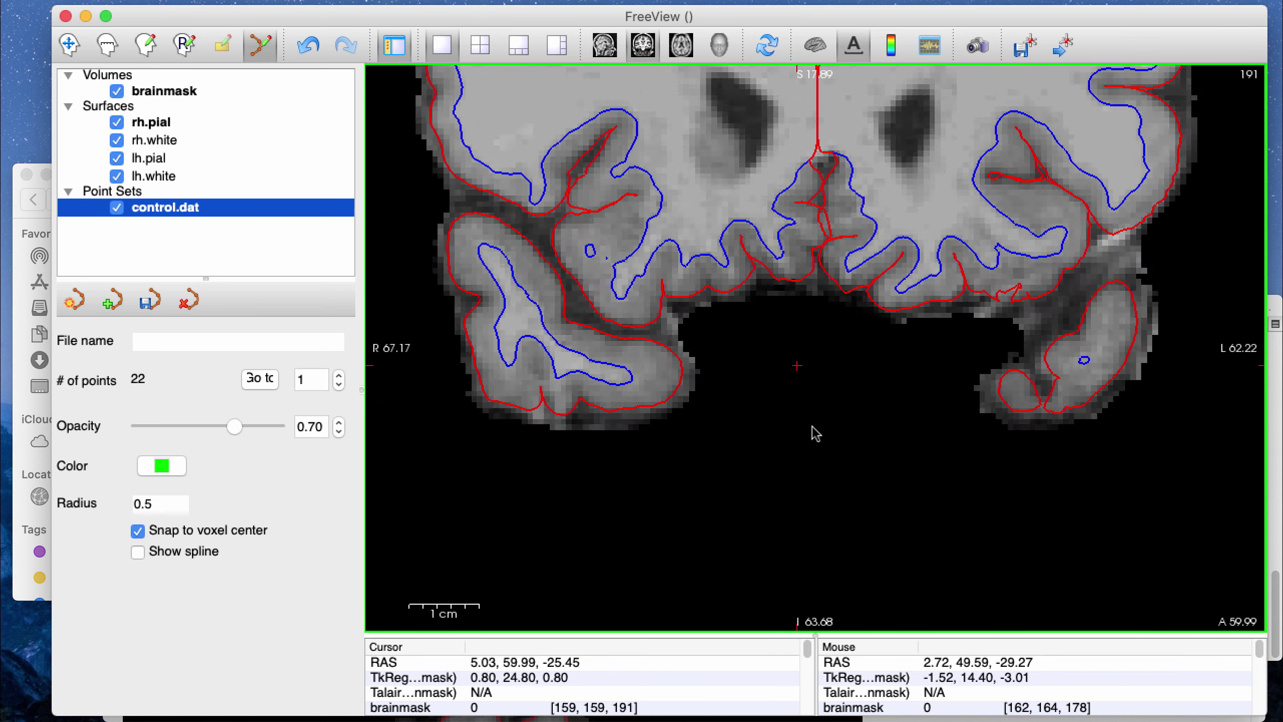
Step: Add three white-matter control points on nearby coronal slices, one in temporal white matter
click(776, 261)
key(Down)
key(Down)
key(Down)
key(Down)
key(Down)
key(Down)
key(Down)
key(Down)
key(Down)
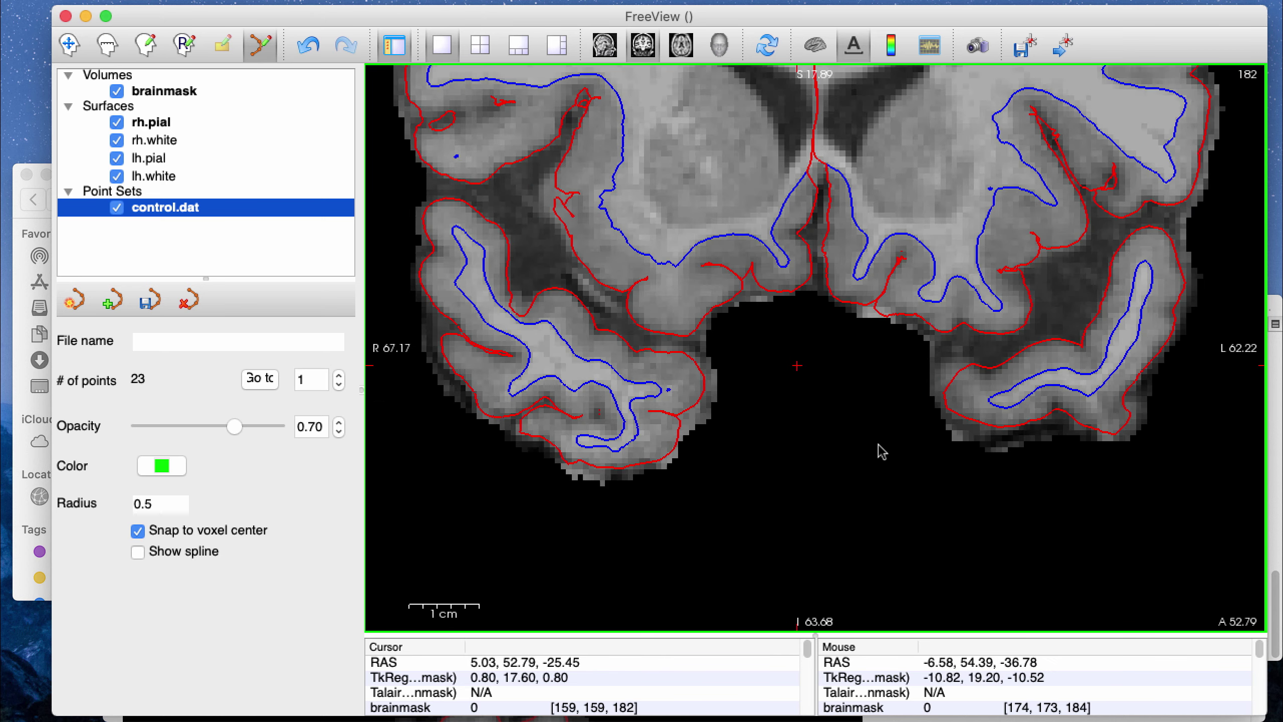
key(Down)
key(Down)
key(Down)
key(Down)
key(Down)
key(Down)
key(Down)
key(Down)
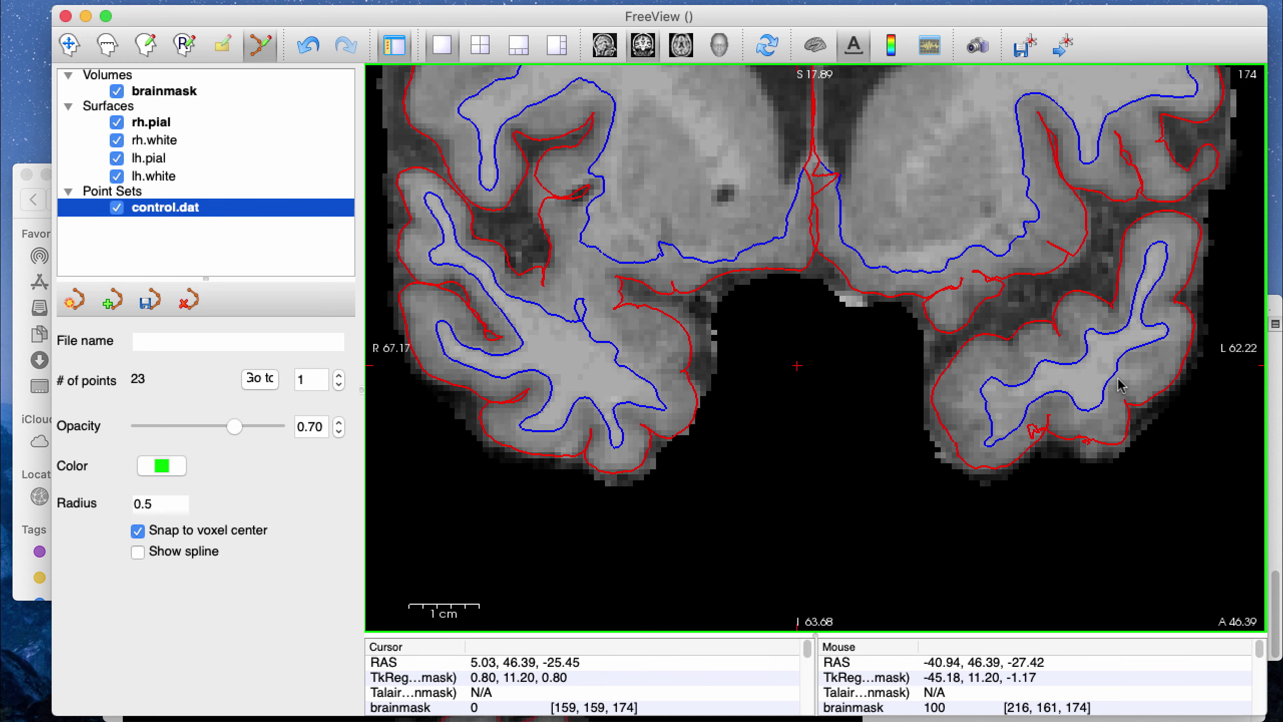
click(1120, 385)
key(Up)
key(Up)
Step: Move to slices showing the whole brain and add white-matter points until the count reaches 30
key(Up)
key(Up)
key(Up)
key(Up)
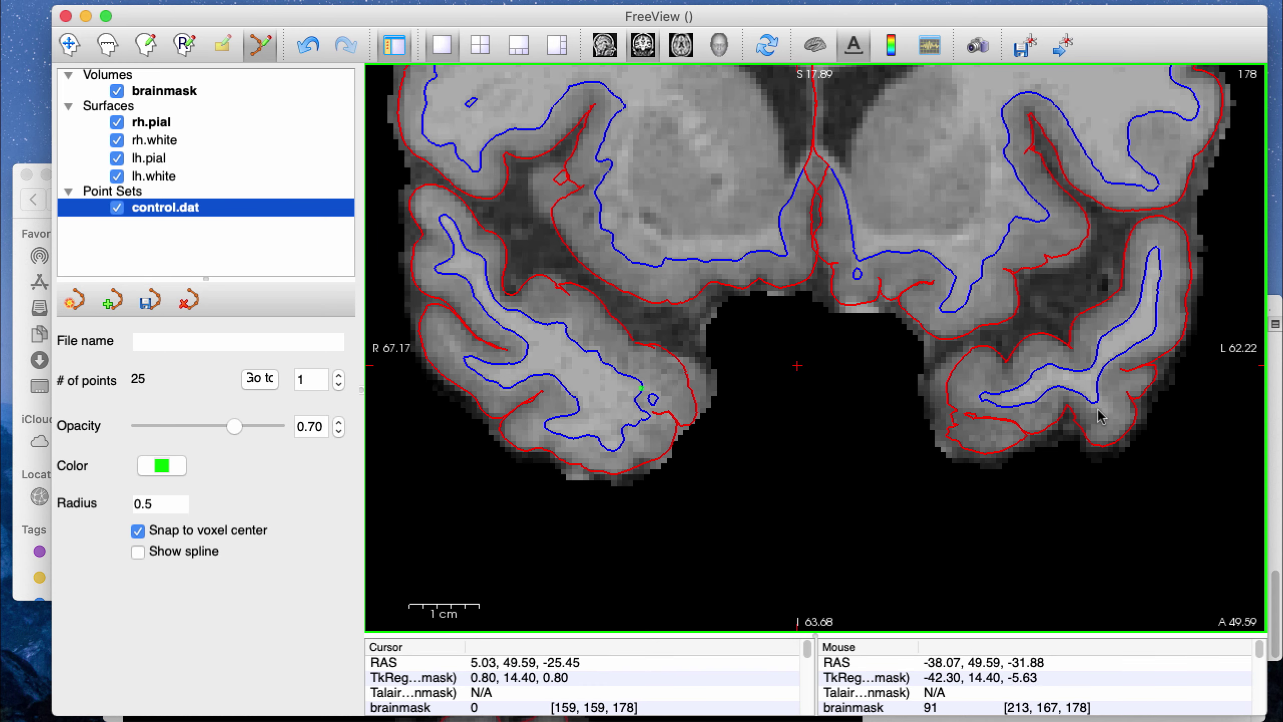
click(1100, 410)
key(Up)
key(Up)
key(Up)
key(Up)
key(Up)
key(Up)
key(Up)
key(Up)
key(Up)
key(Up)
key(Up)
key(Up)
key(Up)
key(Up)
key(Up)
key(Up)
key(Up)
key(Up)
key(Up)
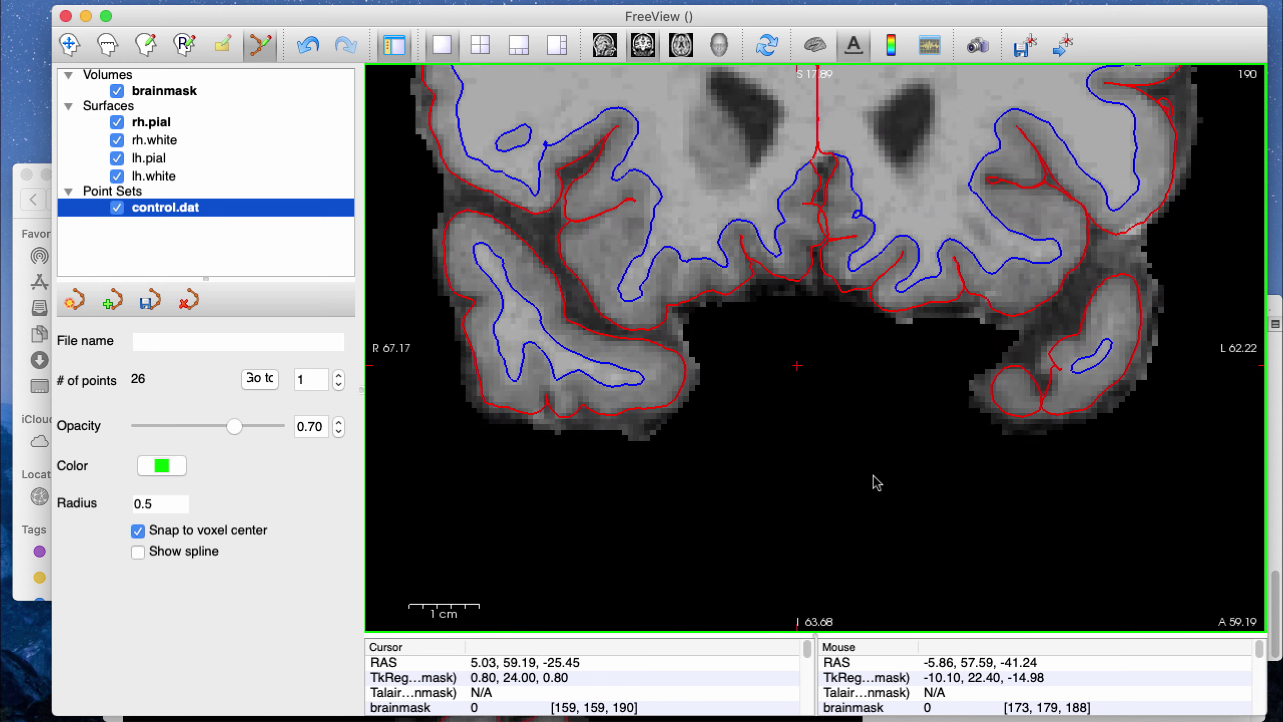
key(Up)
key(Up)
key(Up)
key(Up)
key(Up)
key(Up)
key(Up)
key(Up)
key(Up)
key(Up)
key(Up)
key(Up)
key(Up)
key(Up)
key(Up)
key(Up)
key(Up)
key(Up)
key(Up)
key(Up)
key(ctrl+Down)
key(ctrl+Down)
key(ctrl+Down)
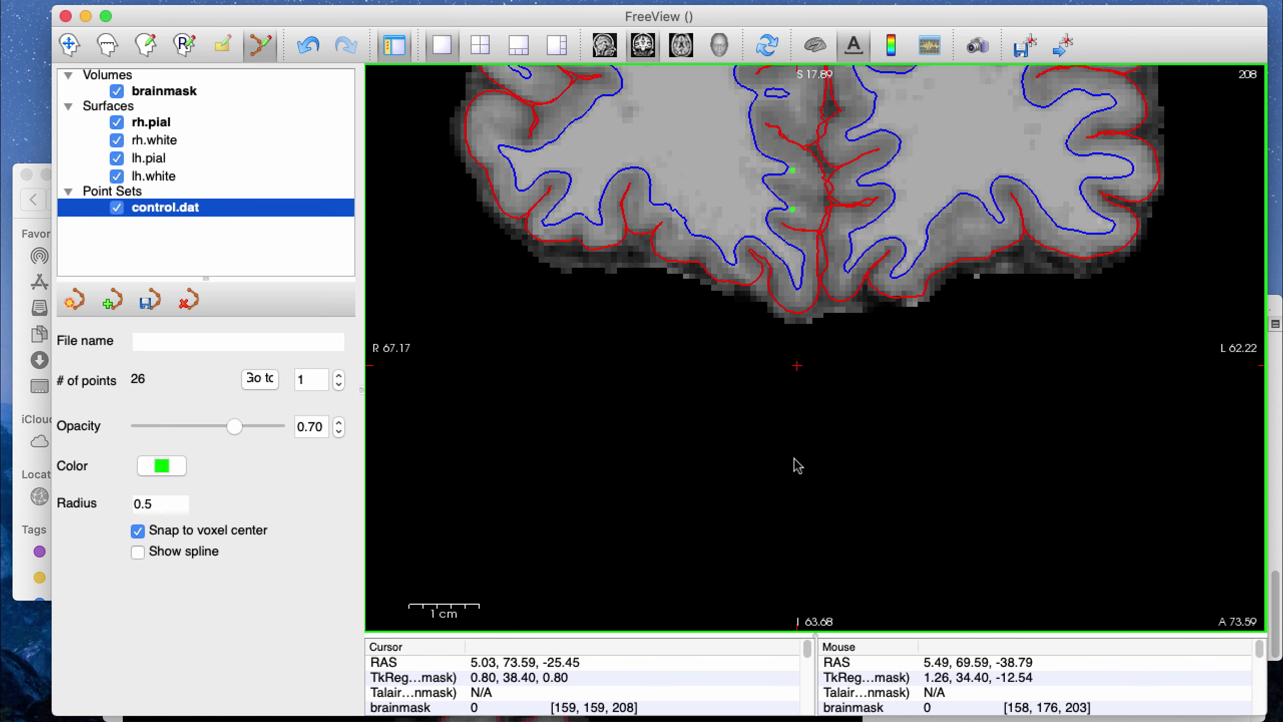
click(769, 488)
click(801, 483)
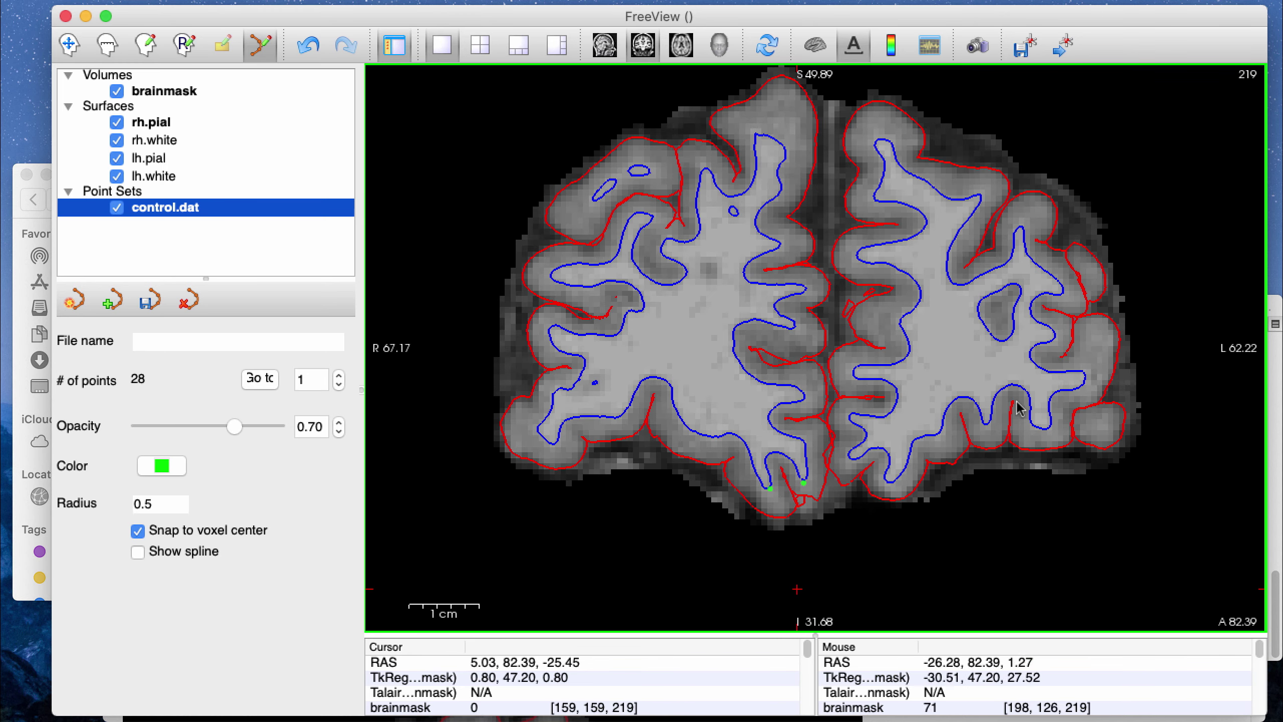
key(Down)
key(Down)
key(Down)
click(803, 479)
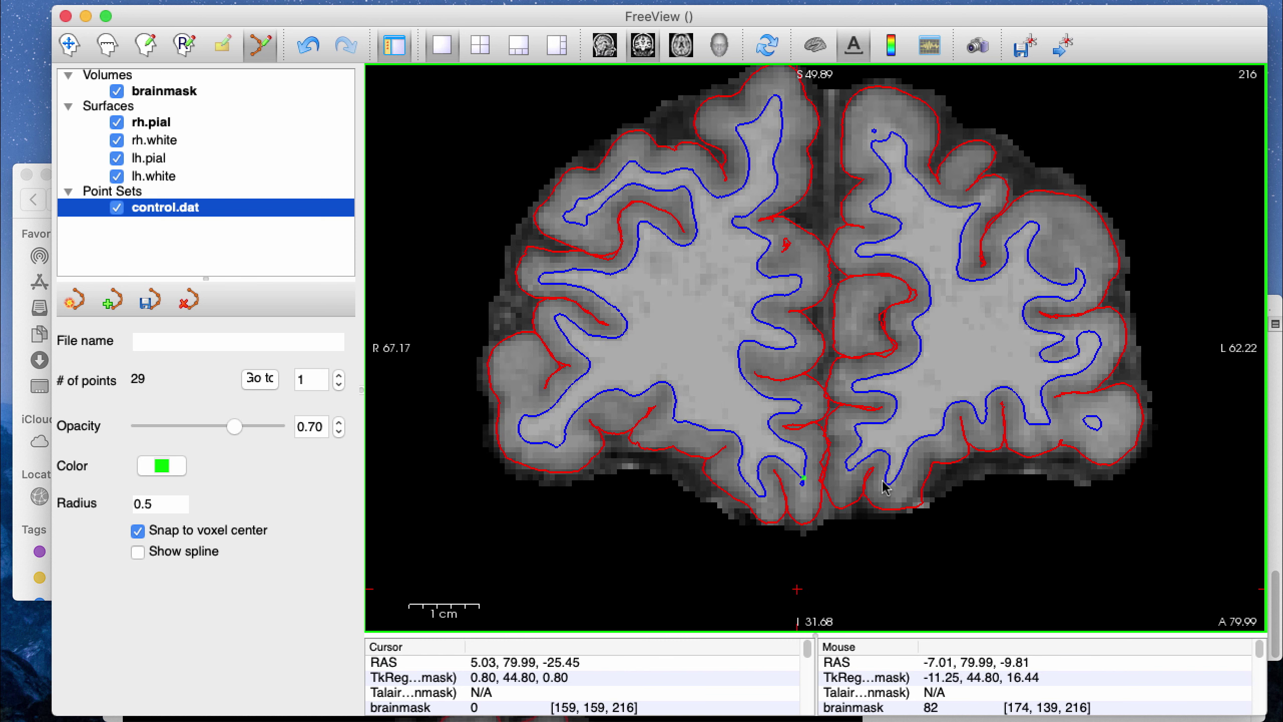
click(885, 483)
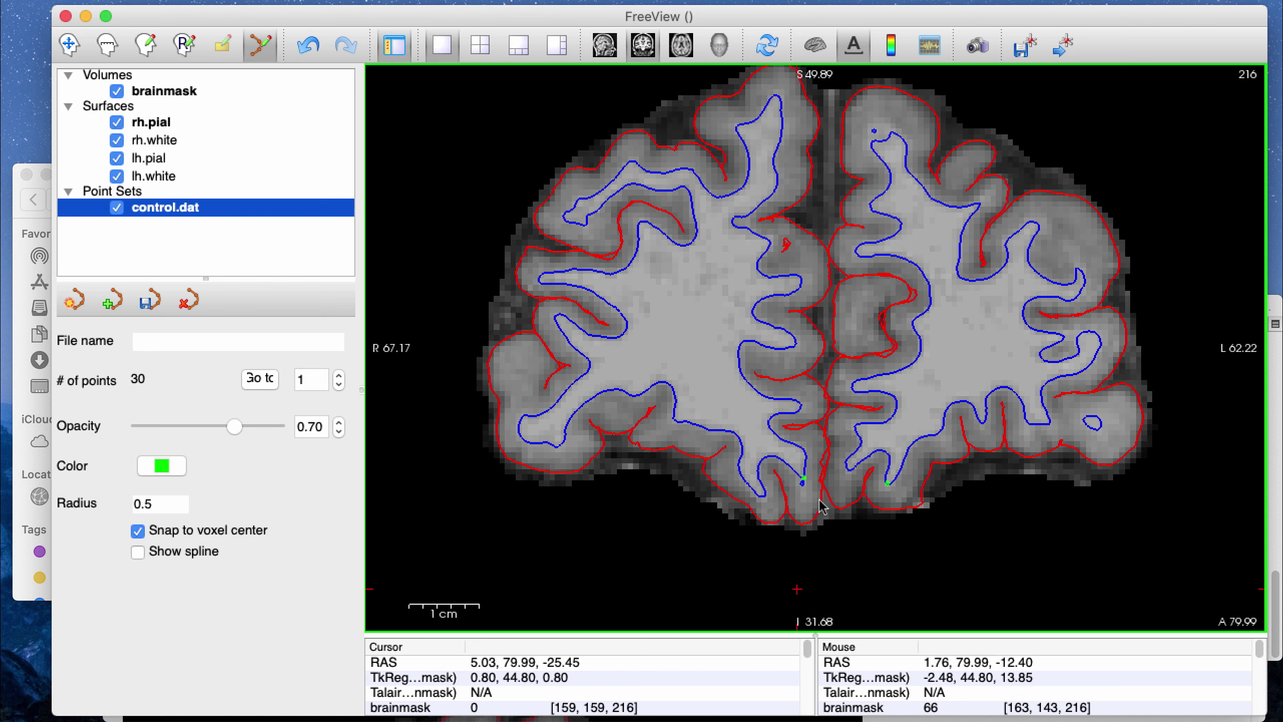
Step: Start Save Point Set from the File menu, backing out of the location chooser twice
click(146, 10)
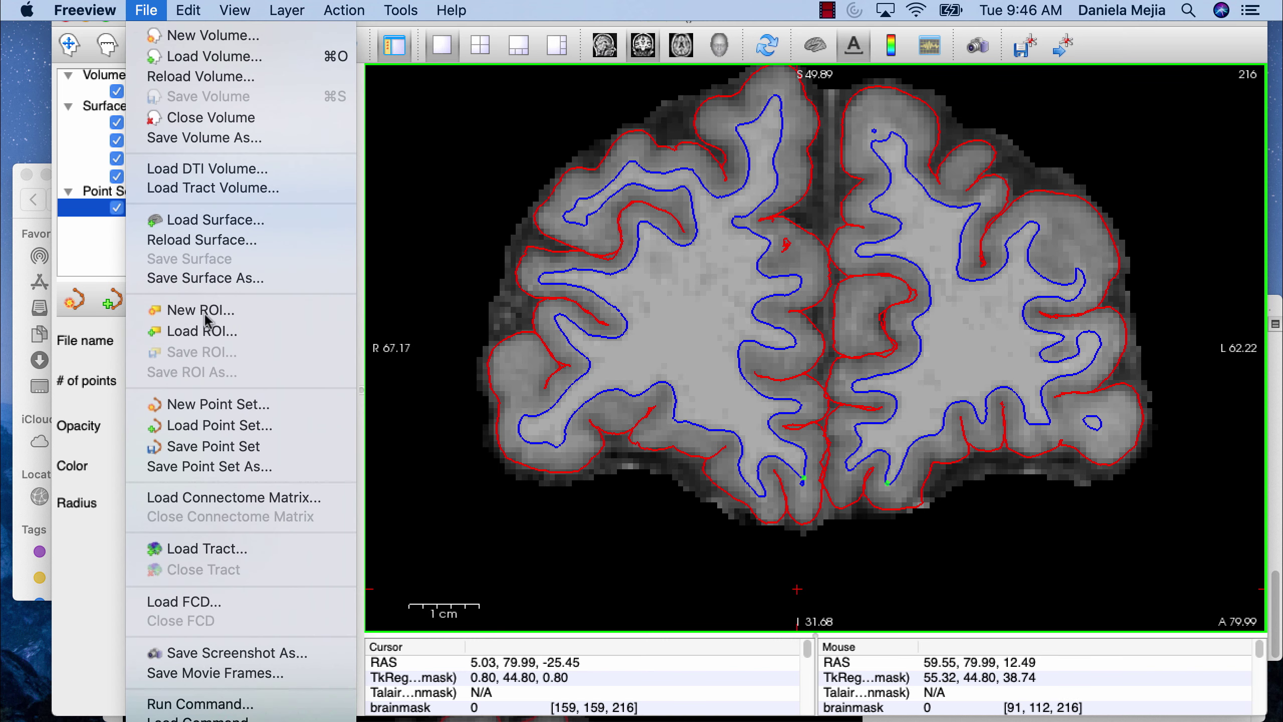
click(213, 446)
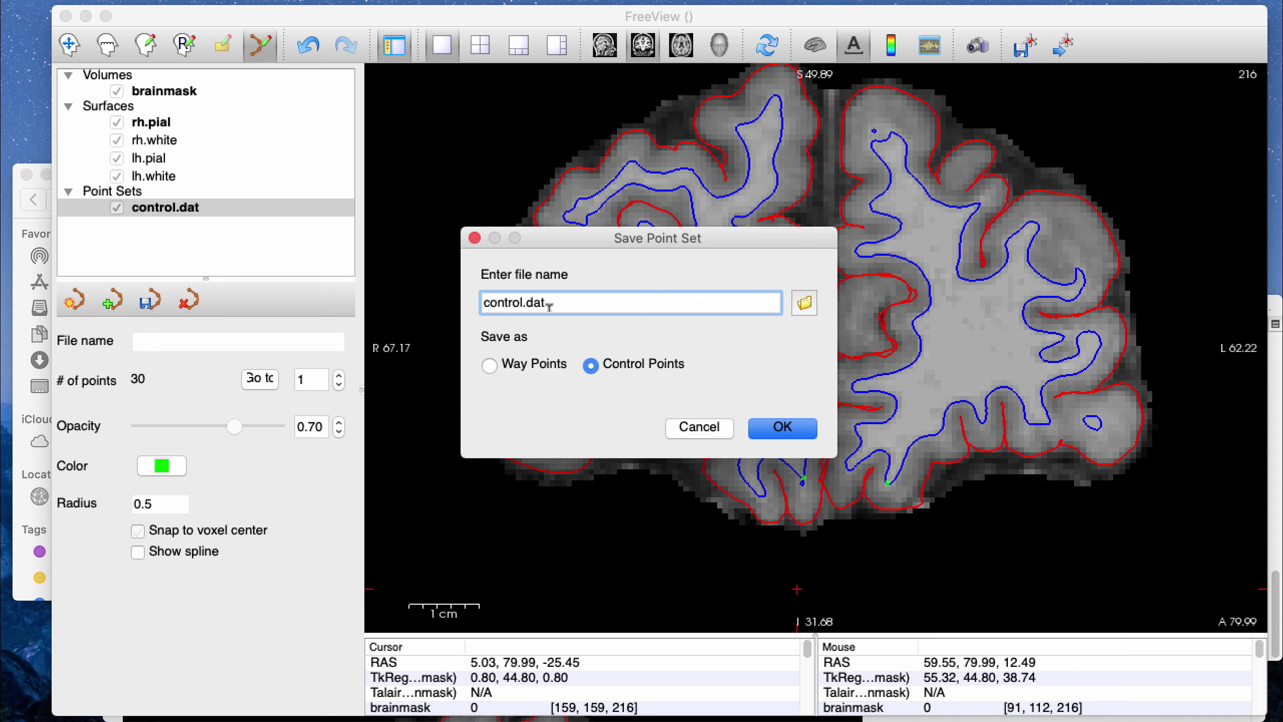
key(Return)
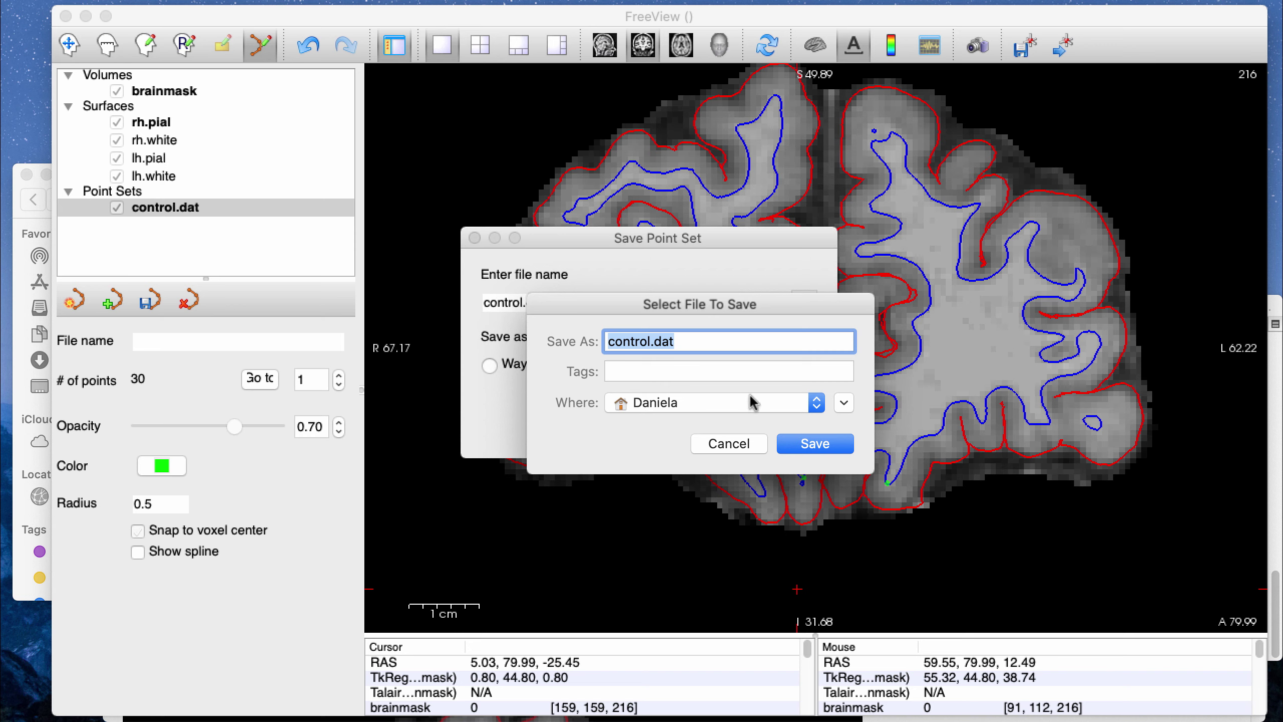
click(727, 443)
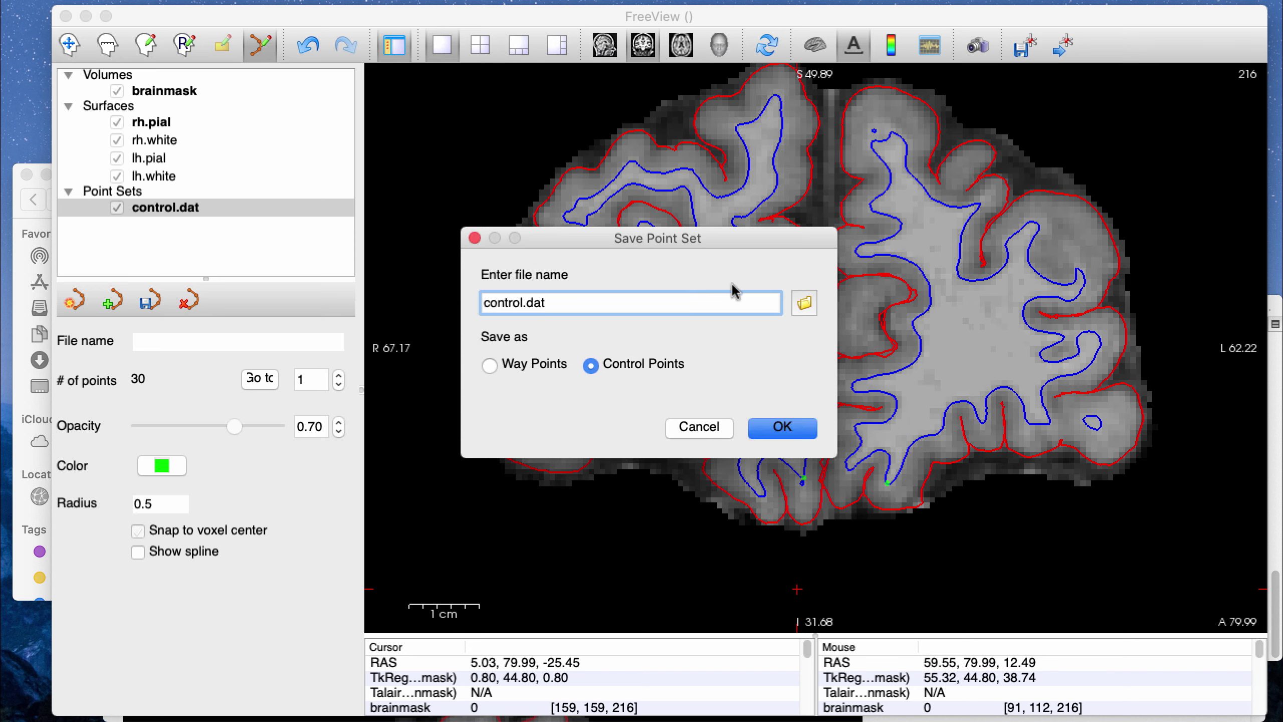
key(Return)
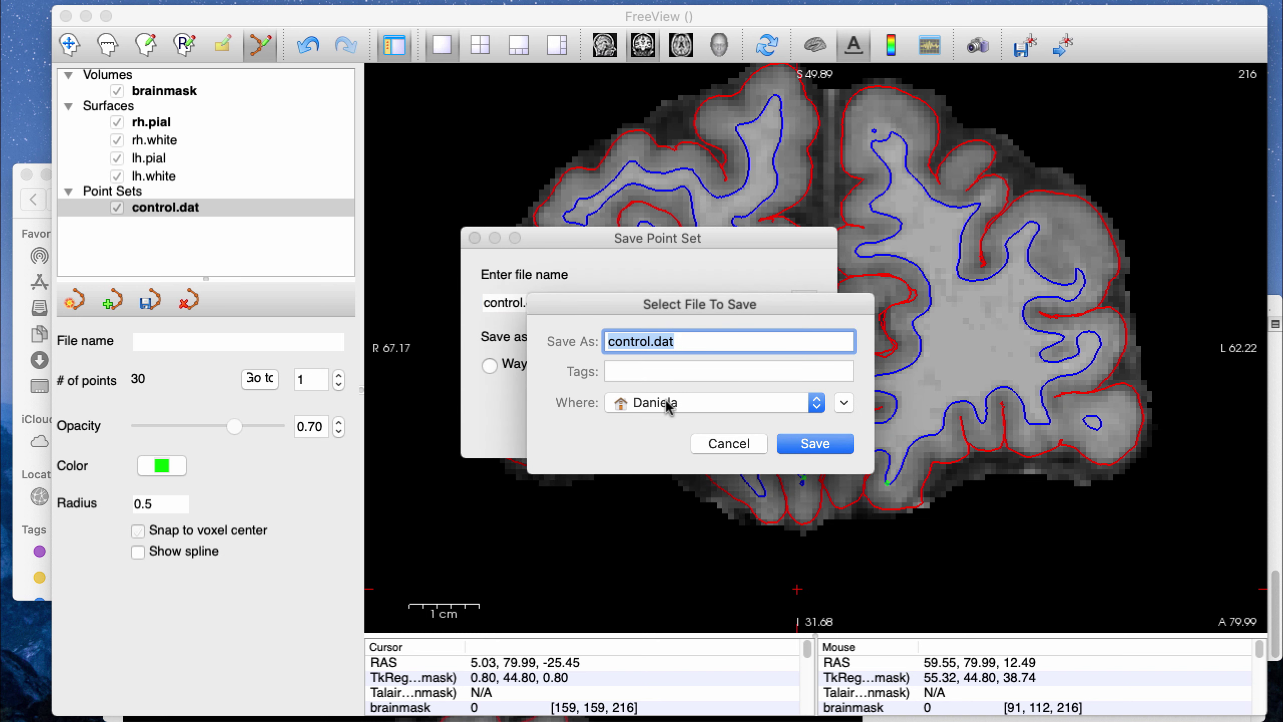
click(727, 441)
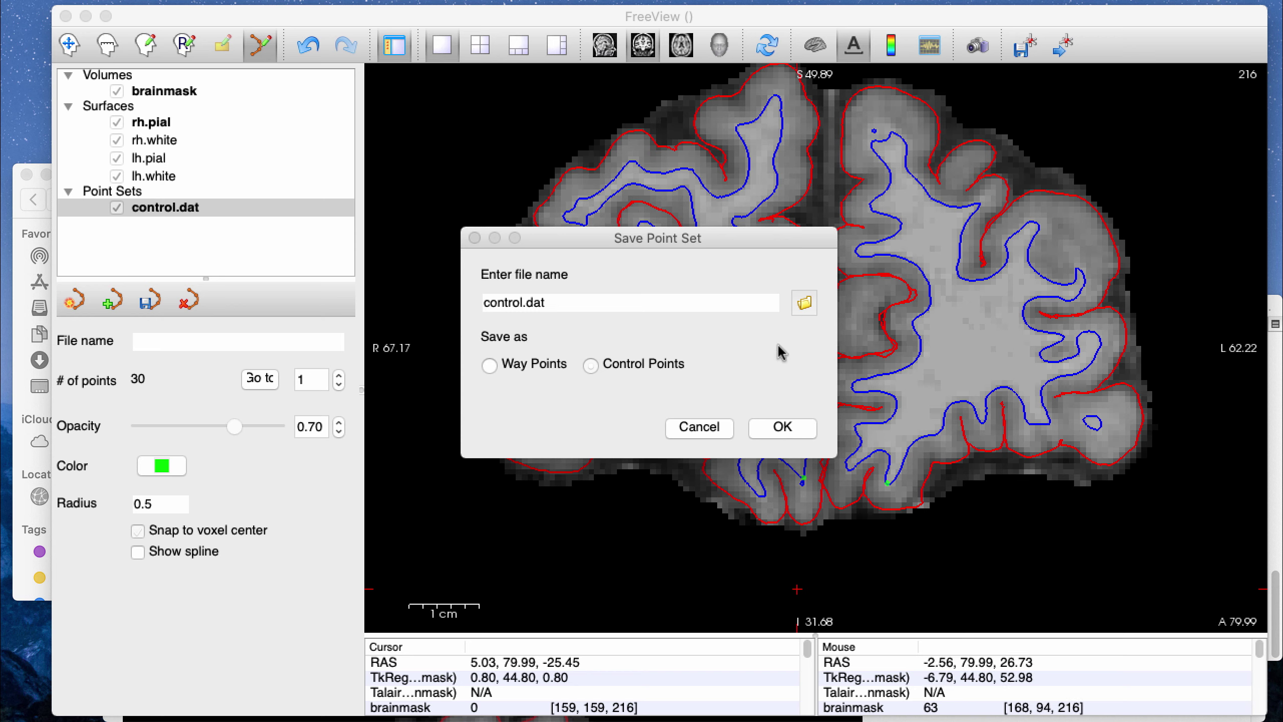
Step: Save the points as Control Points to Documents/freesurfer/subjects/sub-1715/tmp/control.dat
click(805, 304)
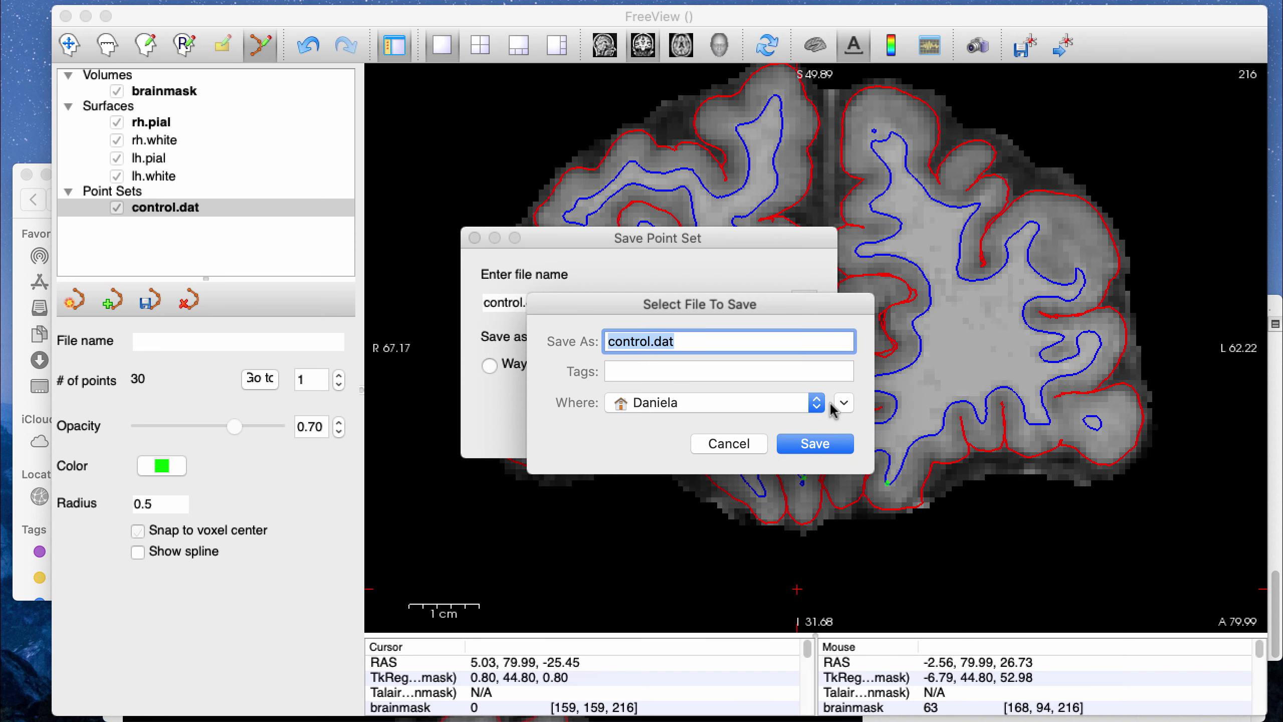
click(817, 404)
click(666, 516)
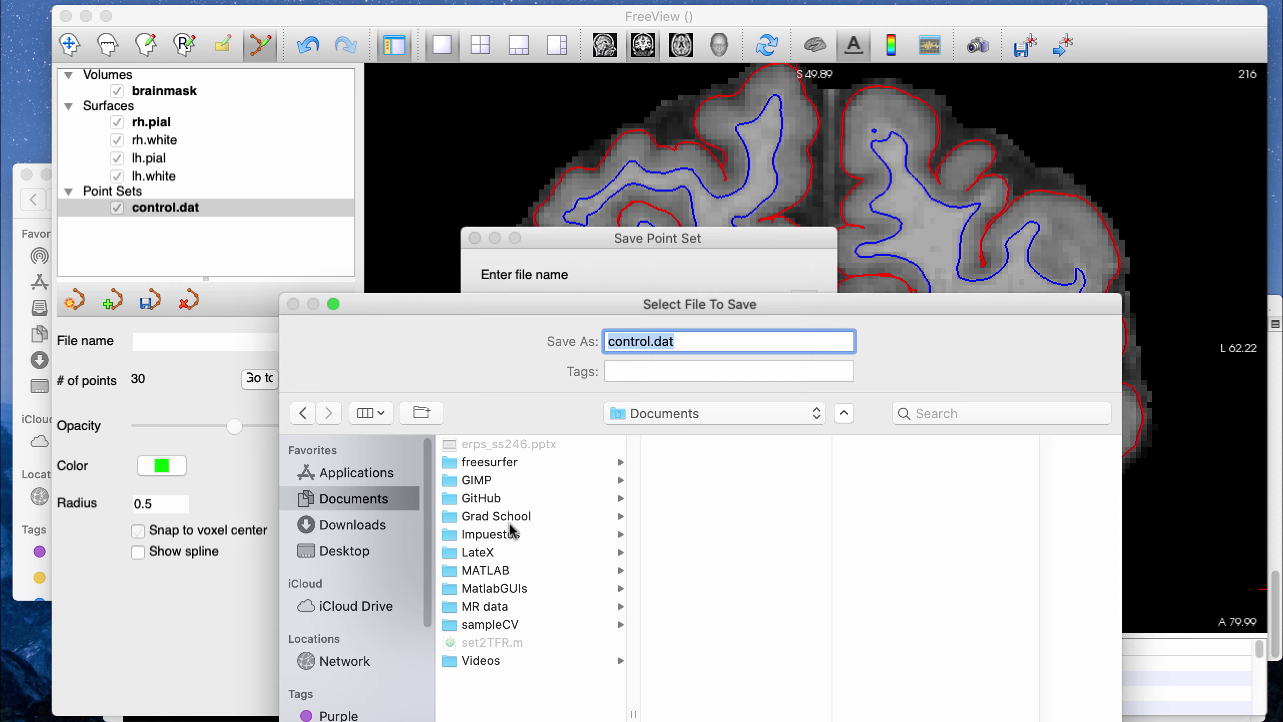
click(502, 462)
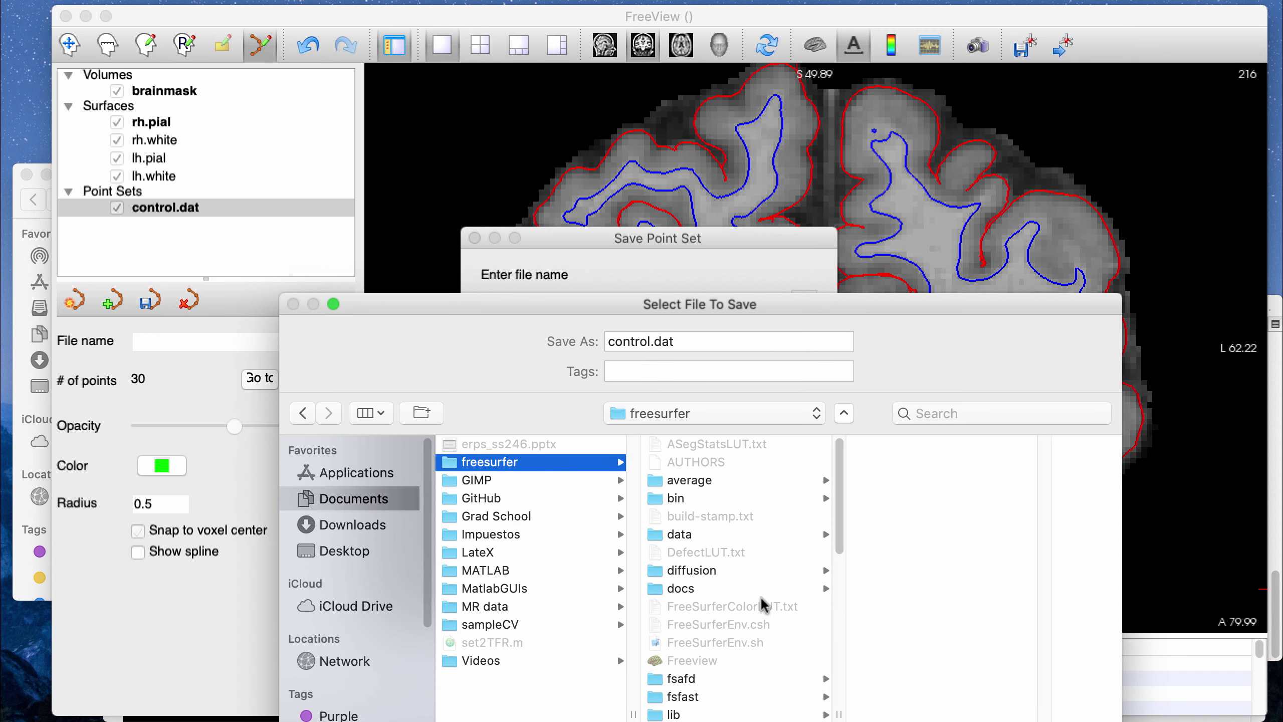
drag(840, 535, 841, 688)
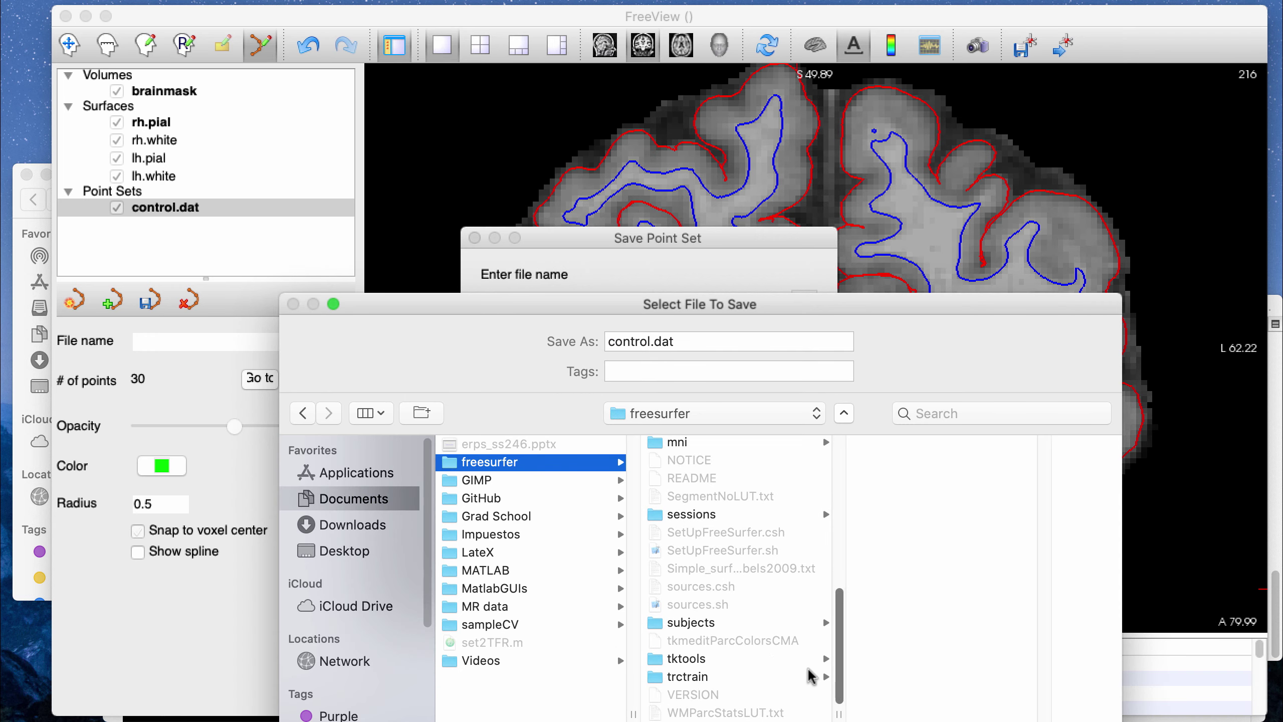
click(699, 624)
drag(1044, 594, 1048, 702)
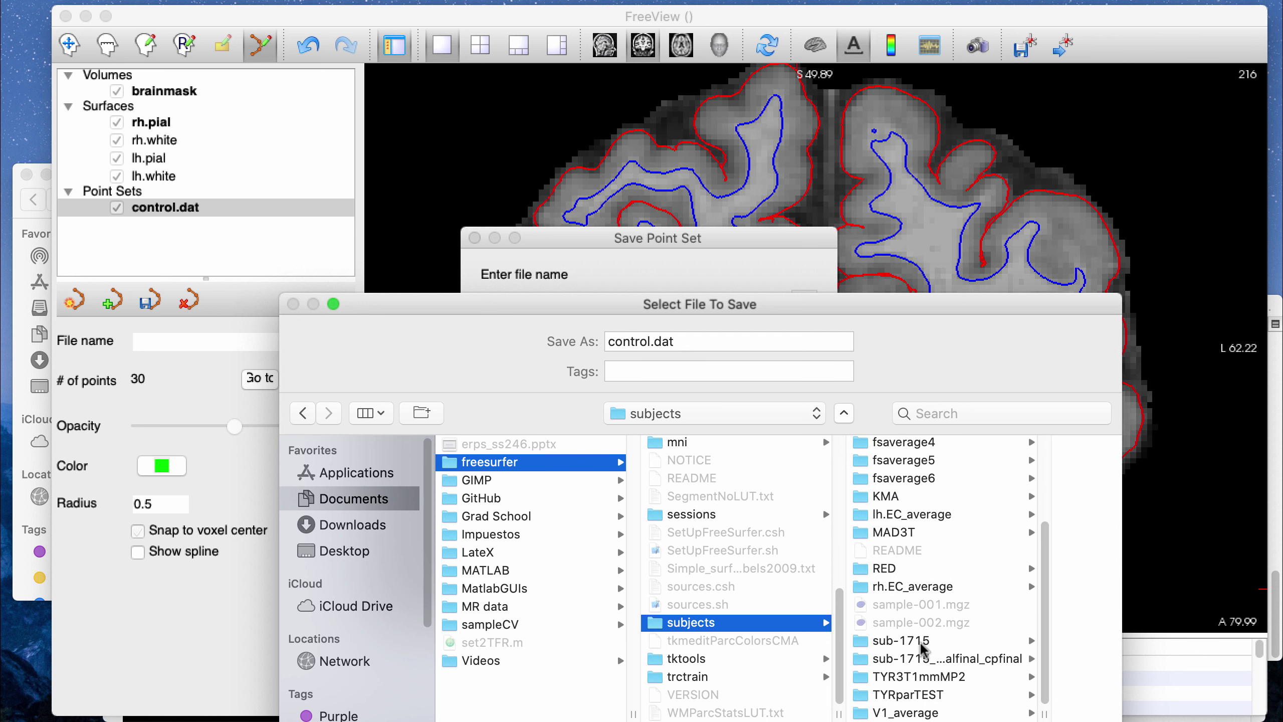
click(909, 642)
click(955, 536)
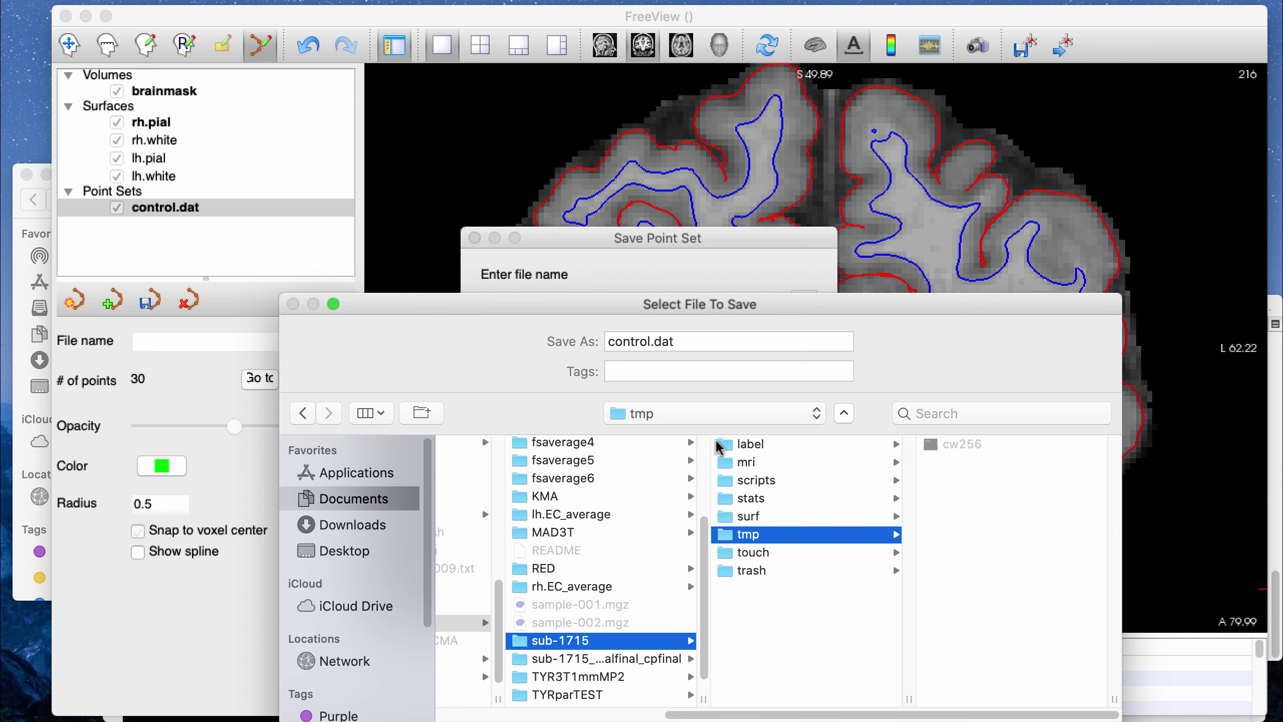
key(Return)
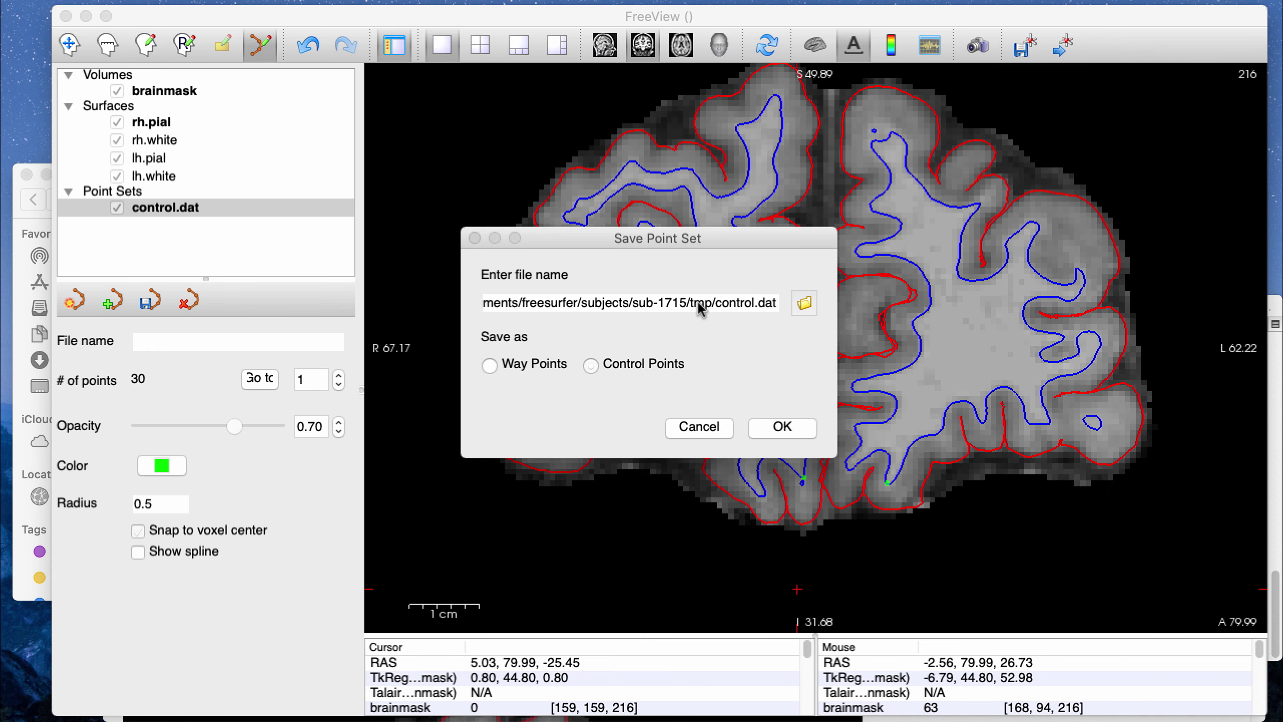
click(581, 371)
key(Return)
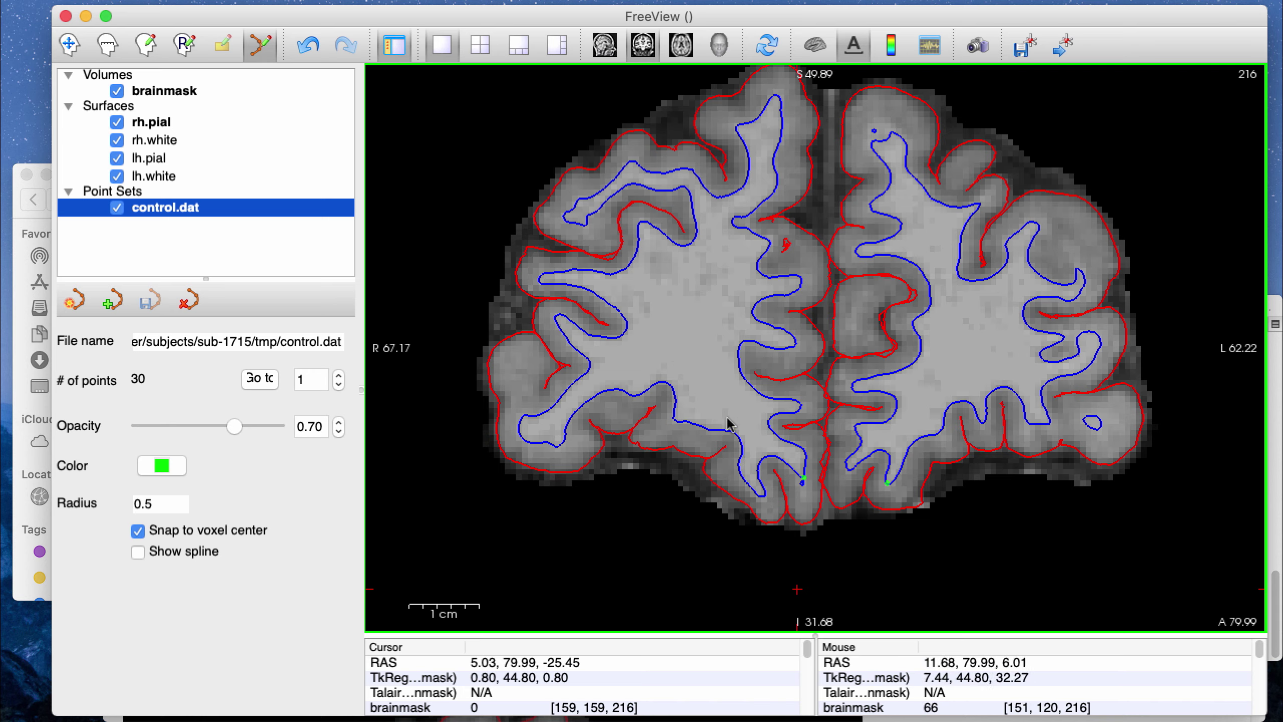
Step: Close FreeView and select cp_before in the tutorial's recon-all -autorecon2-cp -autorecon3 command
click(65, 15)
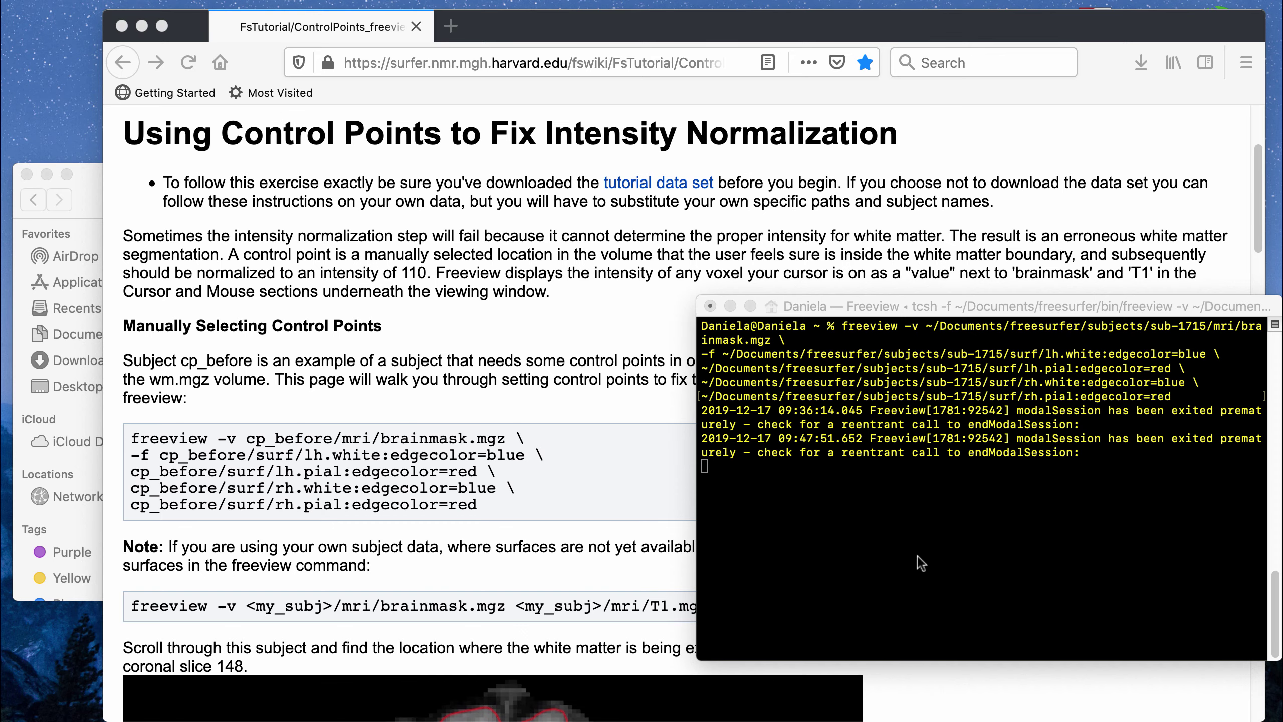
click(591, 540)
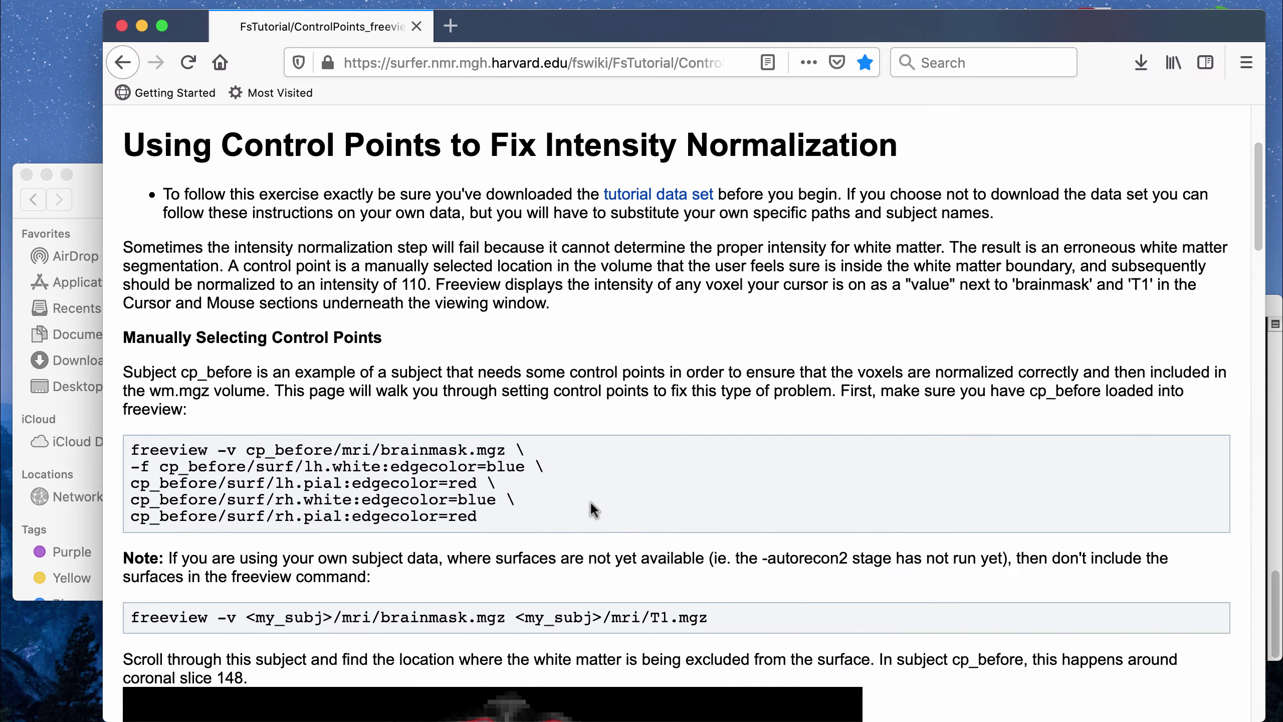
scroll(593, 510, up, 3)
scroll(596, 507, down, 15)
scroll(596, 508, down, 20)
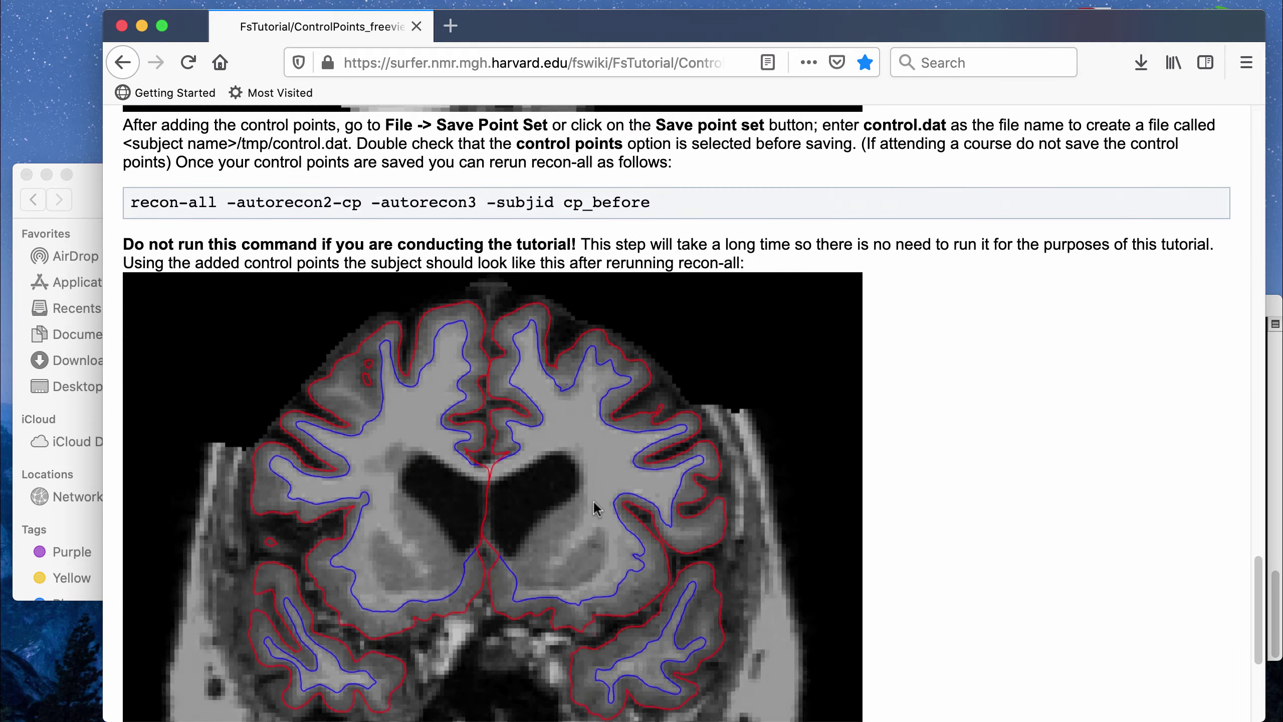
scroll(578, 502, up, 6)
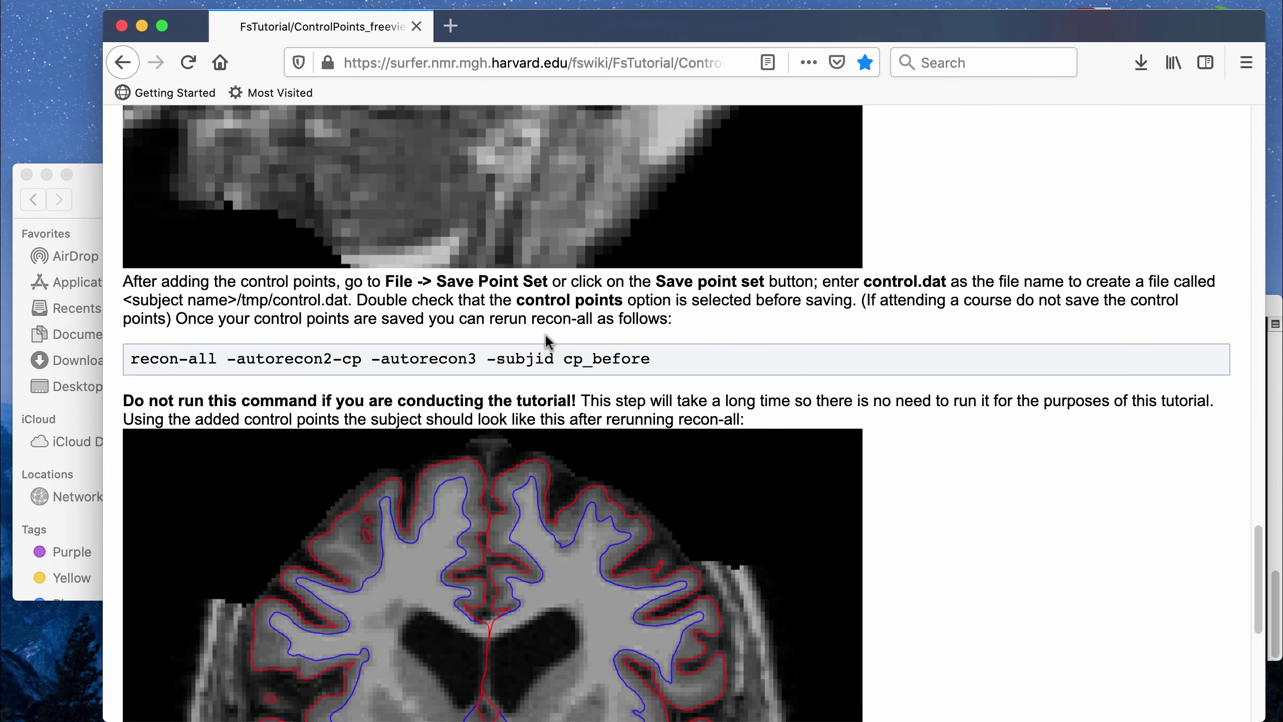
drag(563, 354, 675, 370)
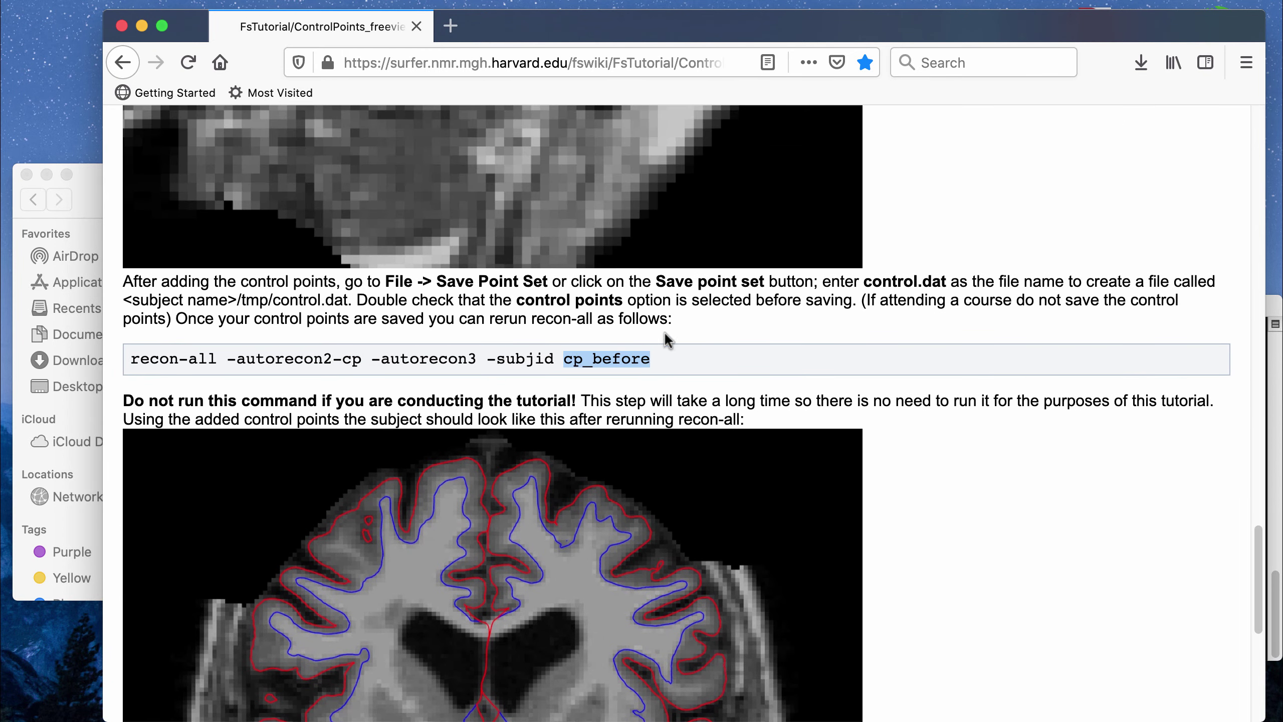
key(super+Tab)
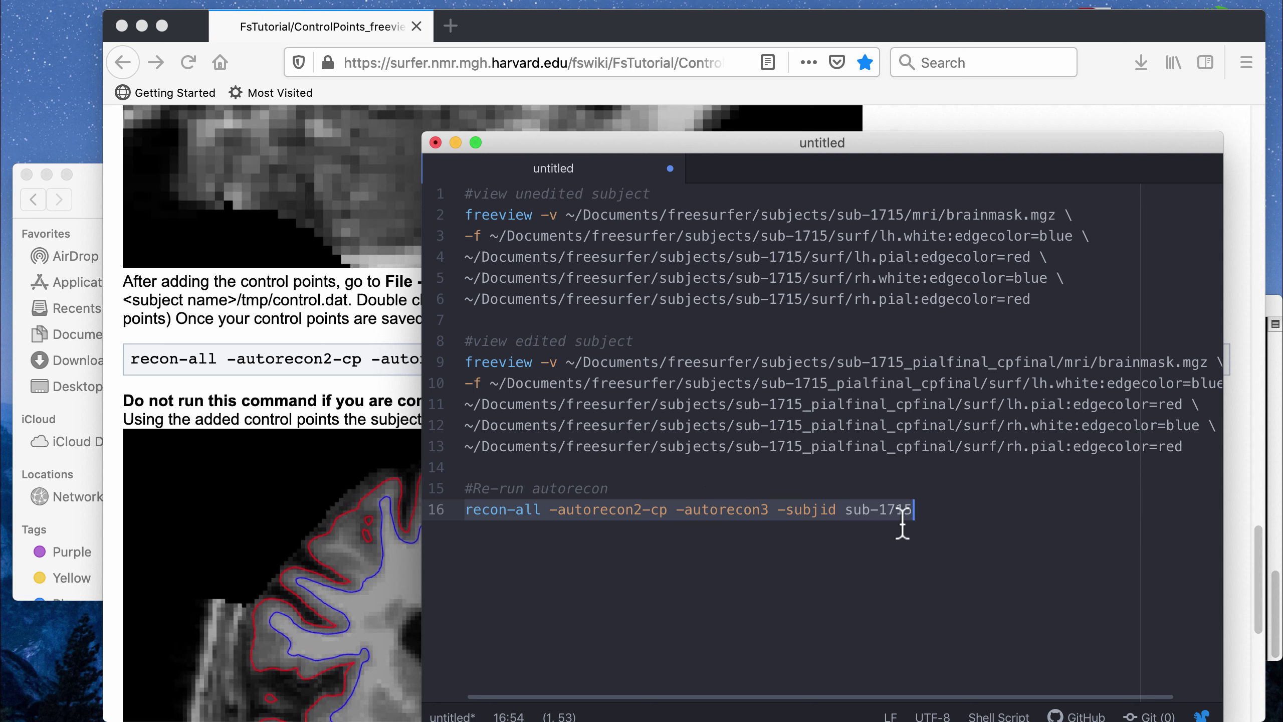
Step: Check the sub-1715 and sub-1715_pialfinal_cpfinal folders in the subjects folder window
click(730, 488)
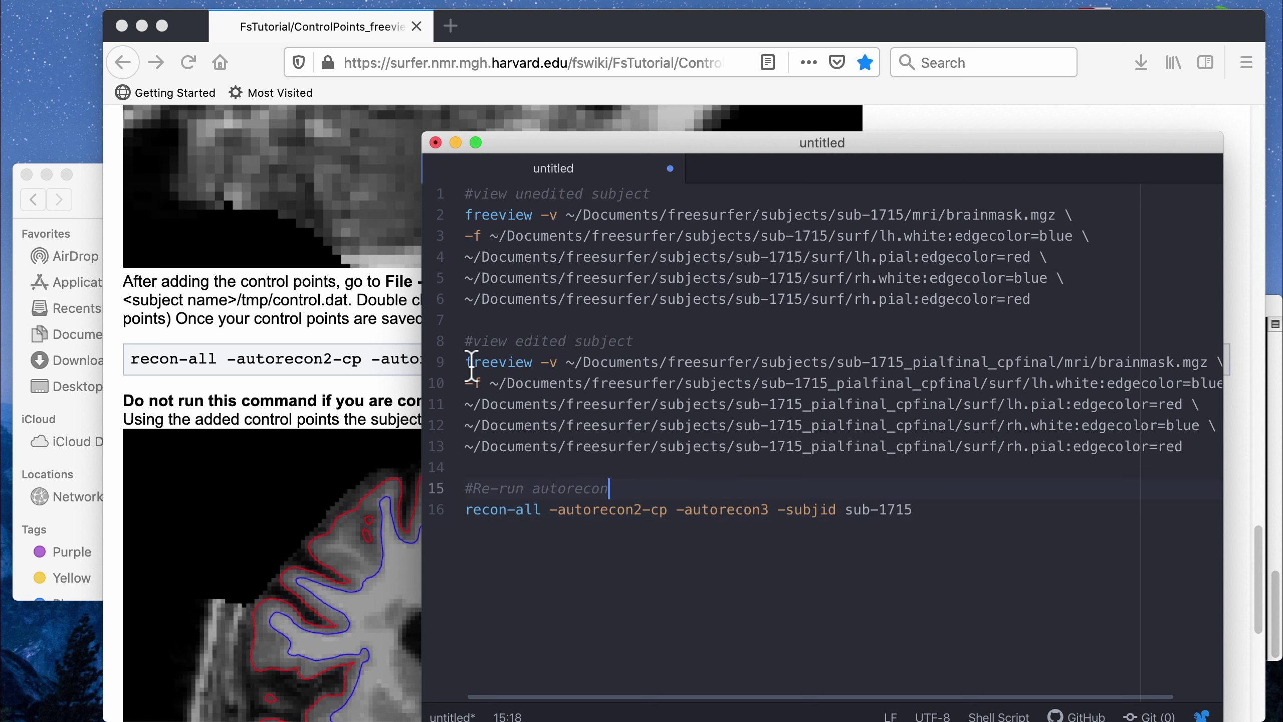
click(79, 195)
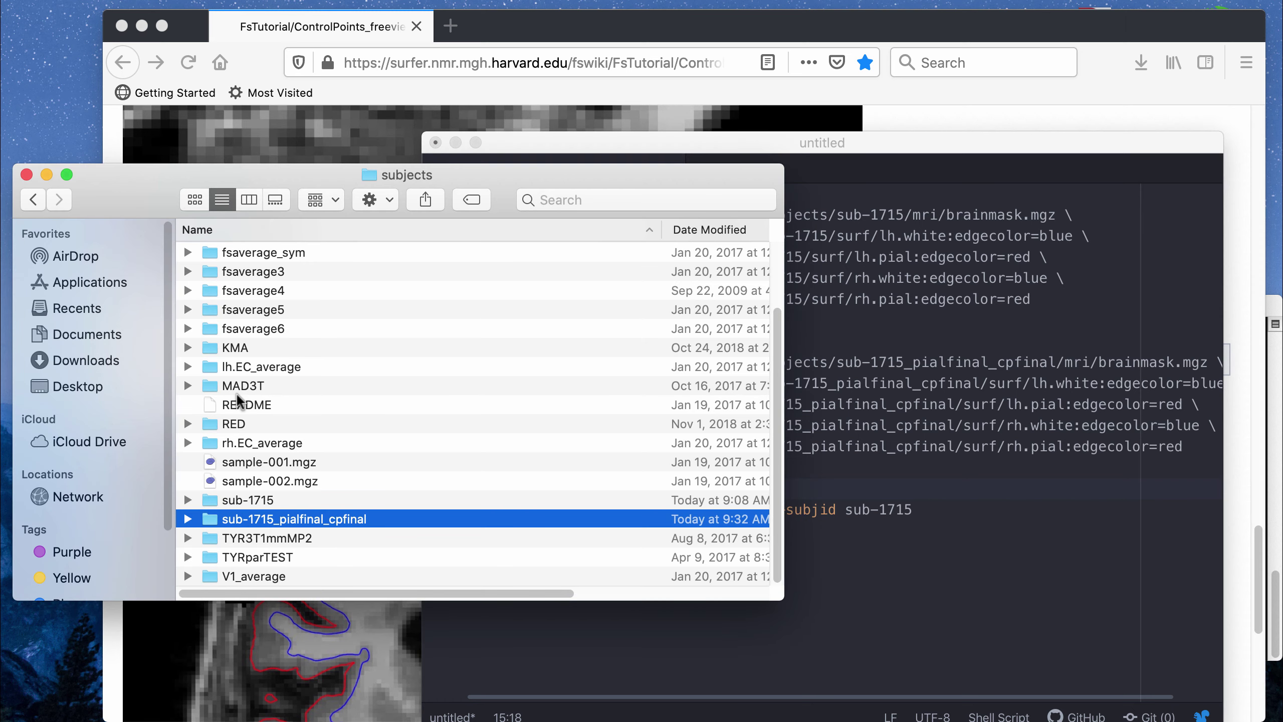
click(281, 502)
click(282, 519)
Step: Copy the edited-subject freeview command lines from the Atom editor
click(832, 544)
drag(1187, 447, 457, 362)
right_click(534, 360)
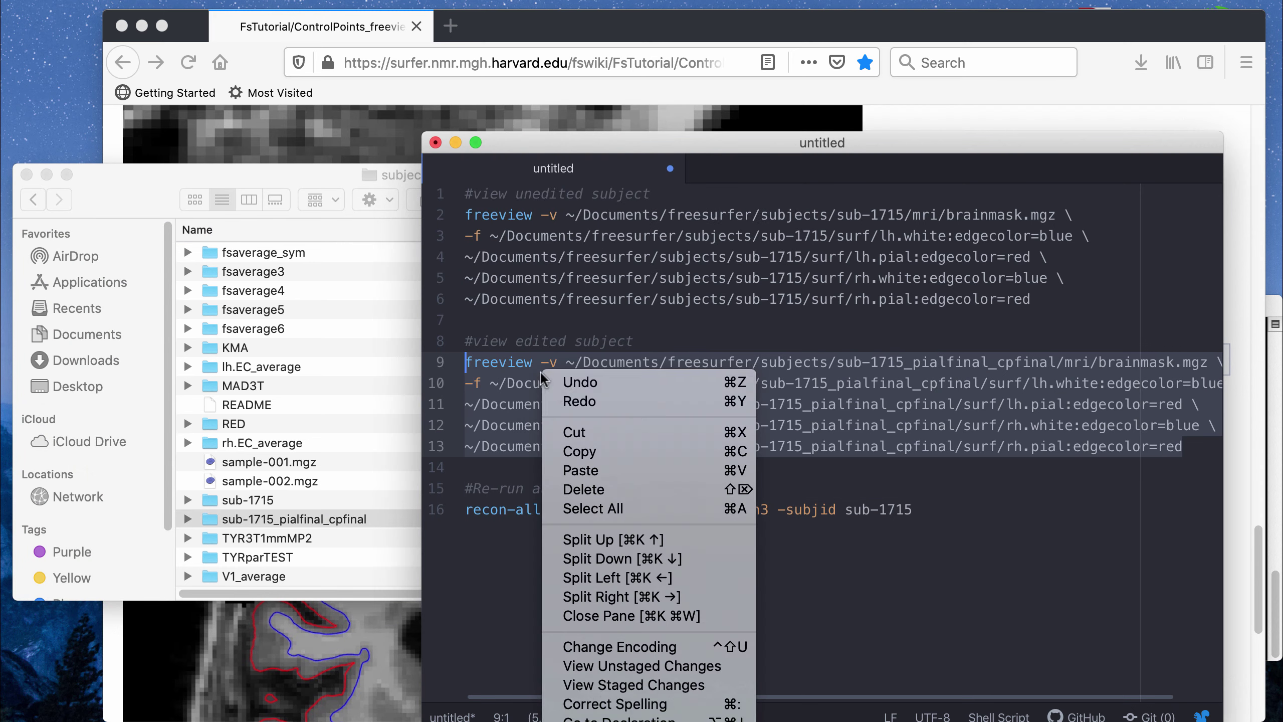
click(580, 451)
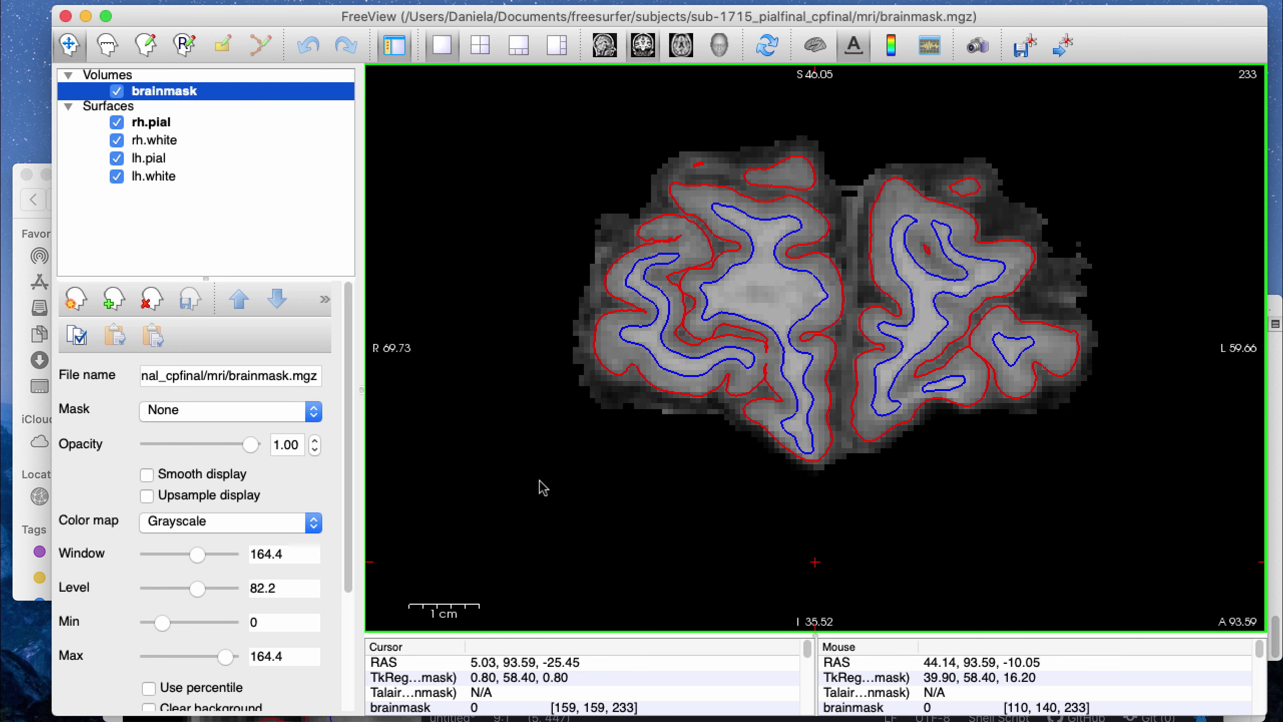
Step: Step back through the sub-1715_pialfinal_cpfinal brainmask toward coronal slice 221
key(Down)
key(Down)
key(Down)
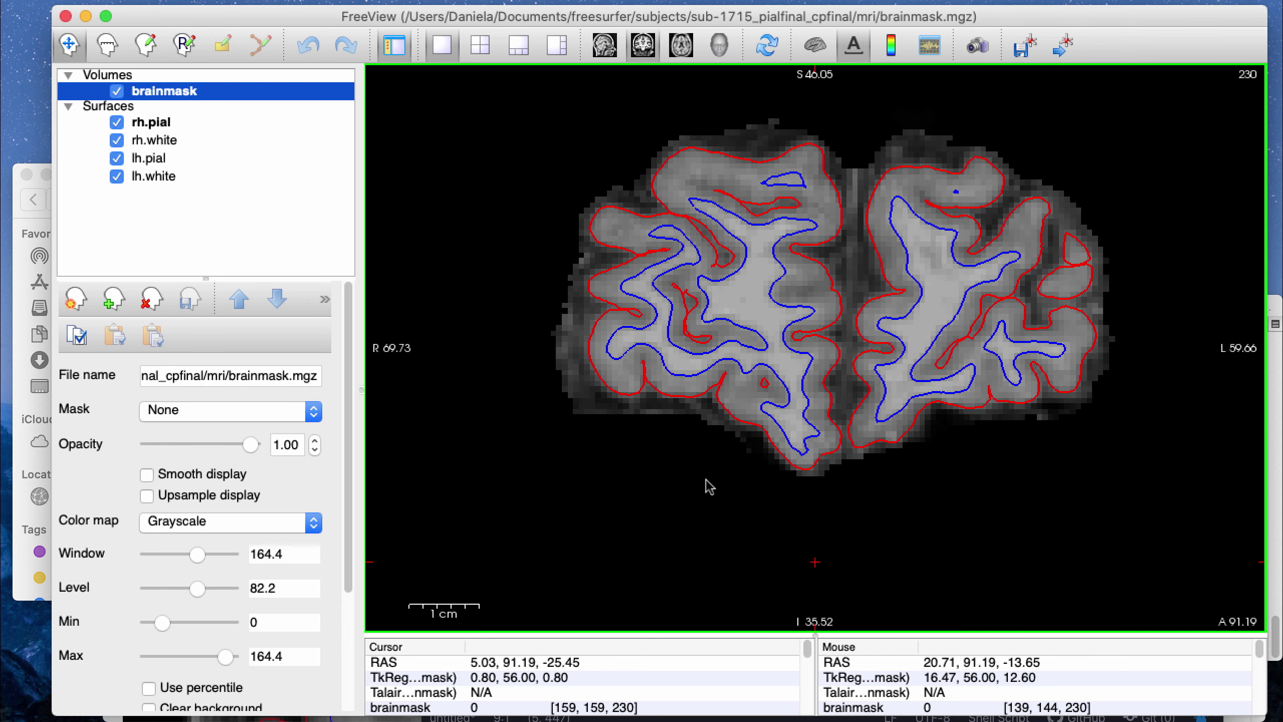
key(Down)
key(Down)
key(Down)
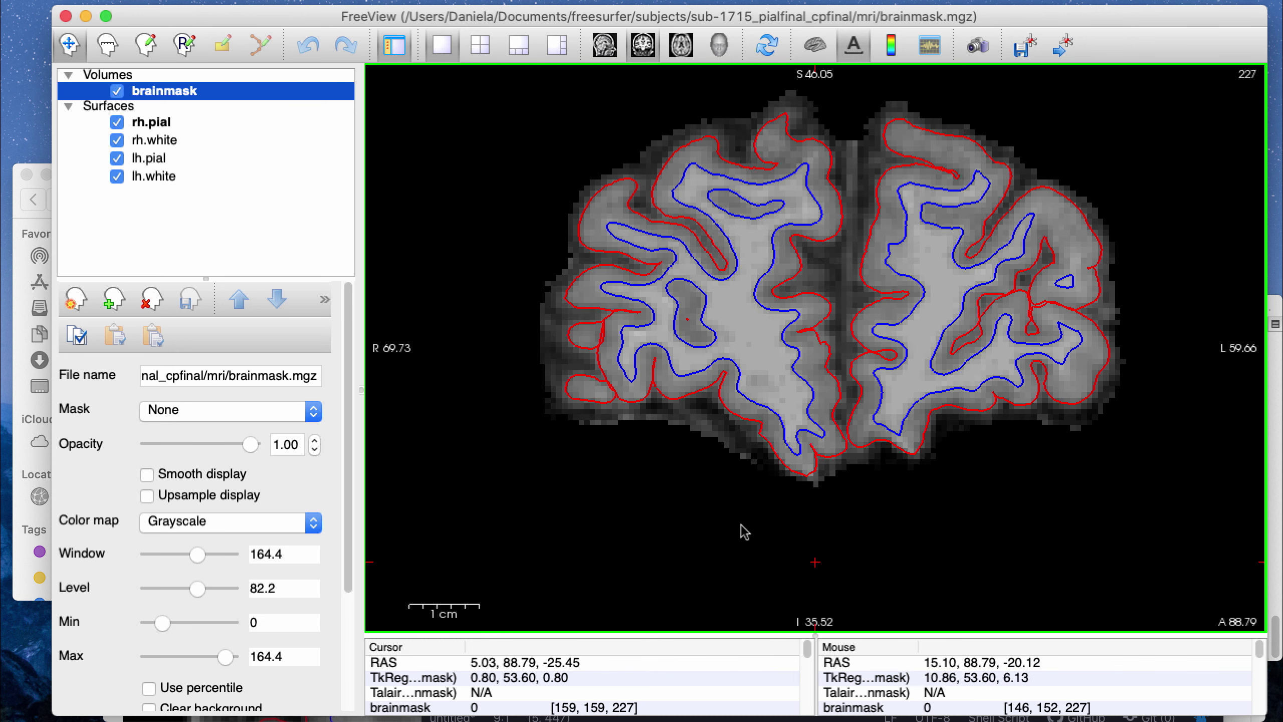
key(Down)
key(Down)
key(Down)
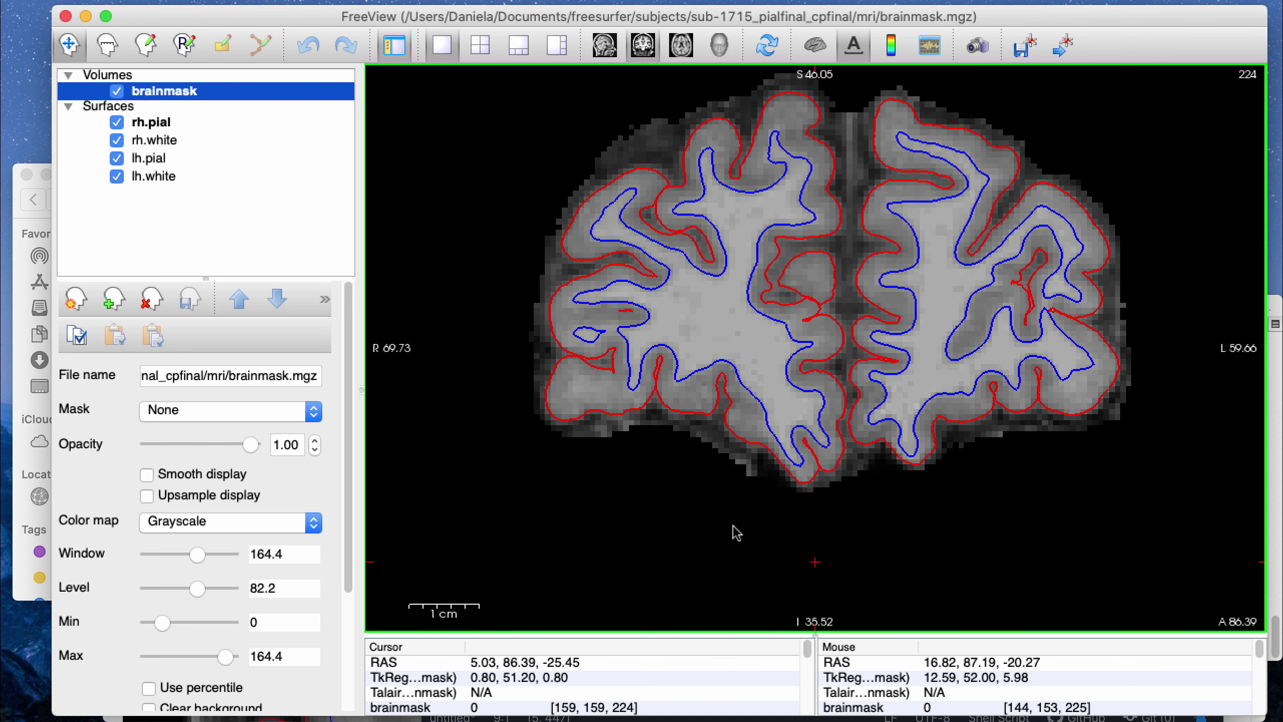
key(Down)
key(Down)
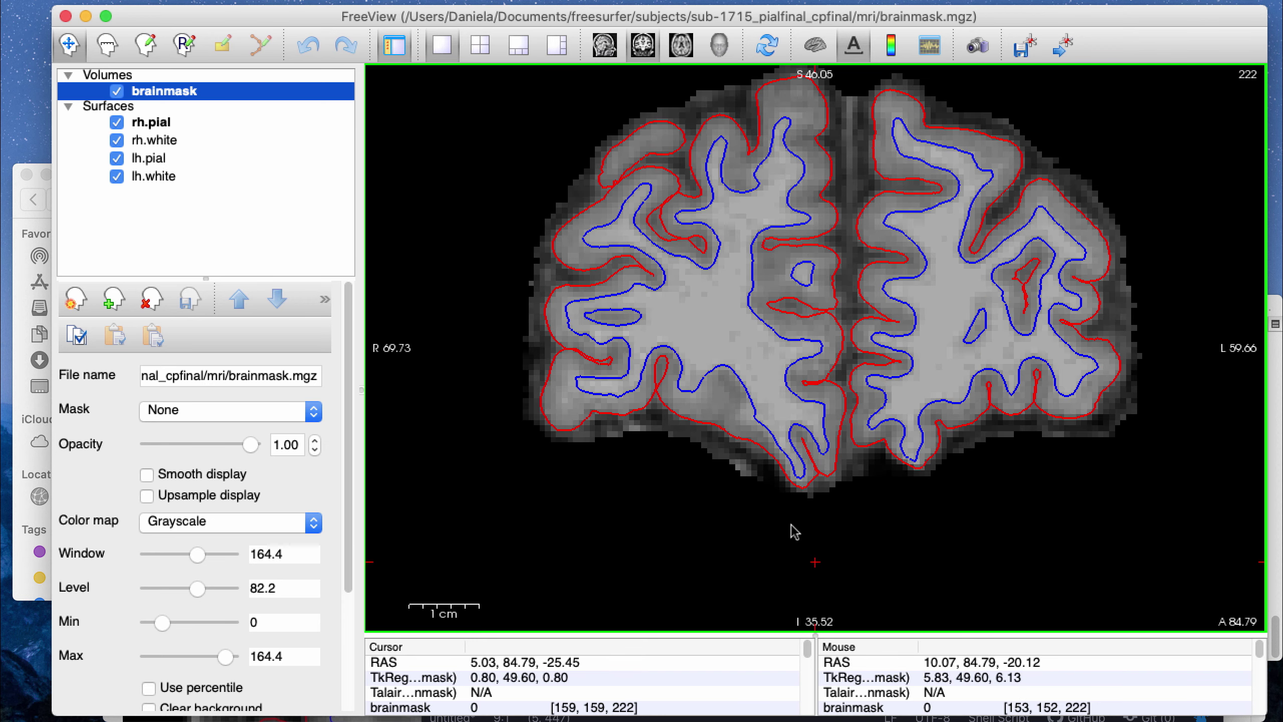
key(Down)
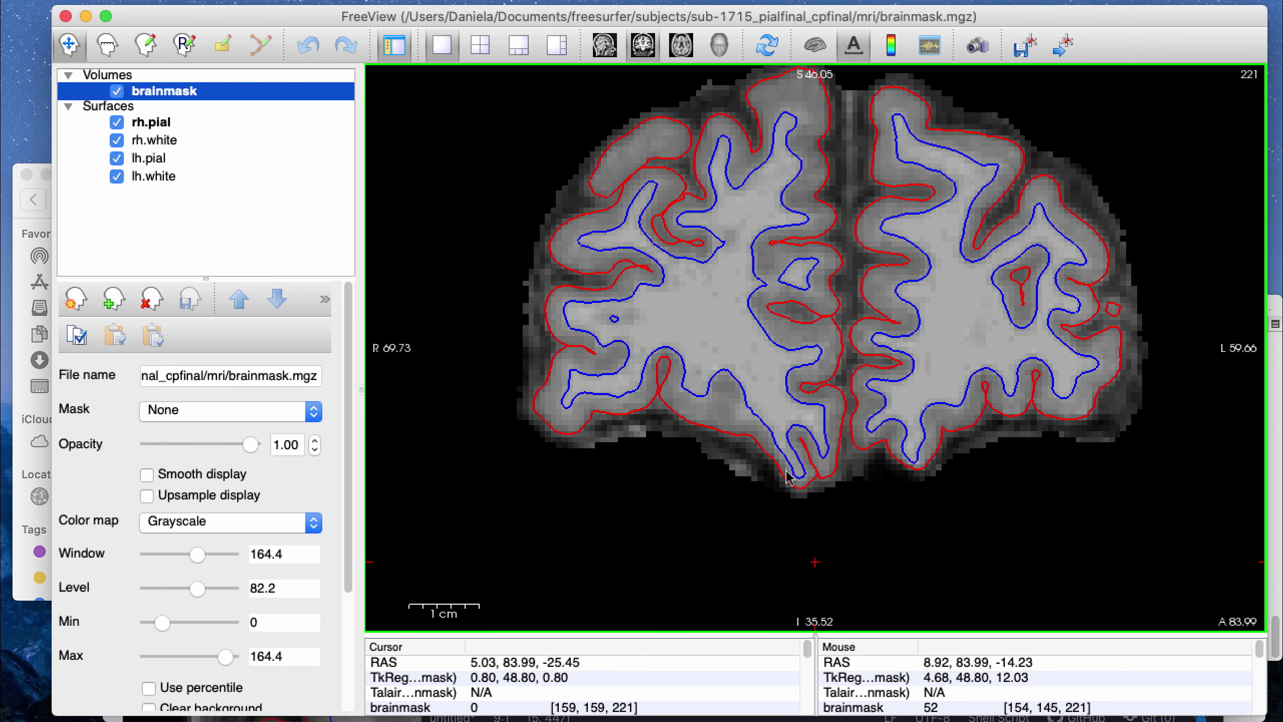